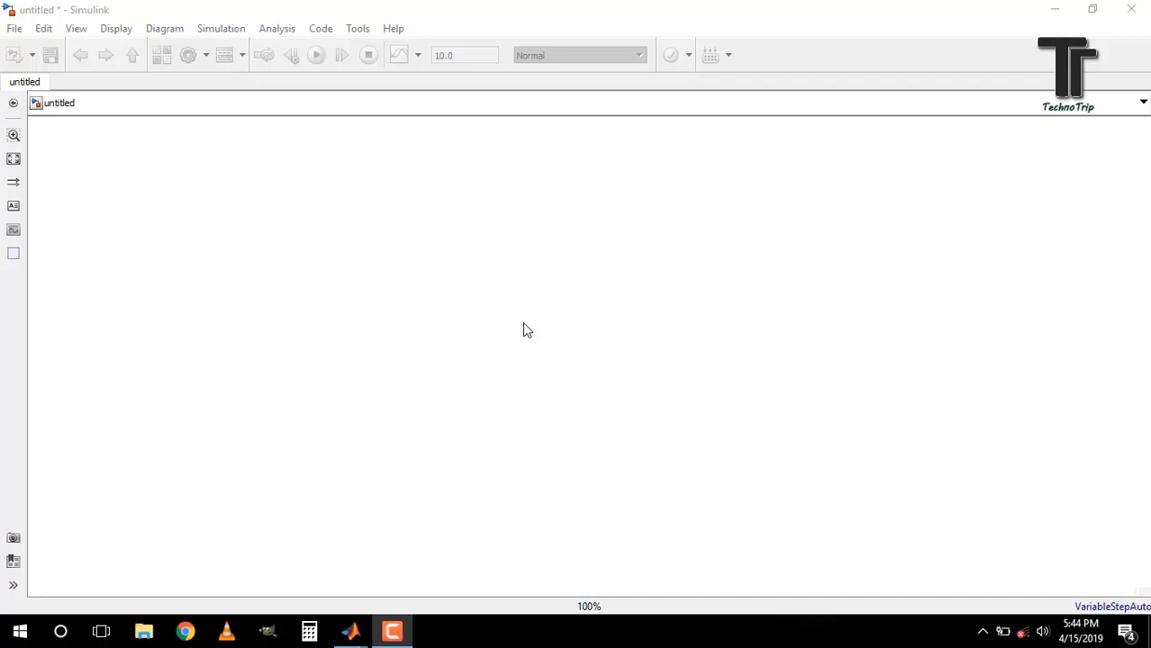
Step: Place a Stateflow Chart block in the blank model by searching 'chart' in quick insert
double_click(474, 311)
text(c)
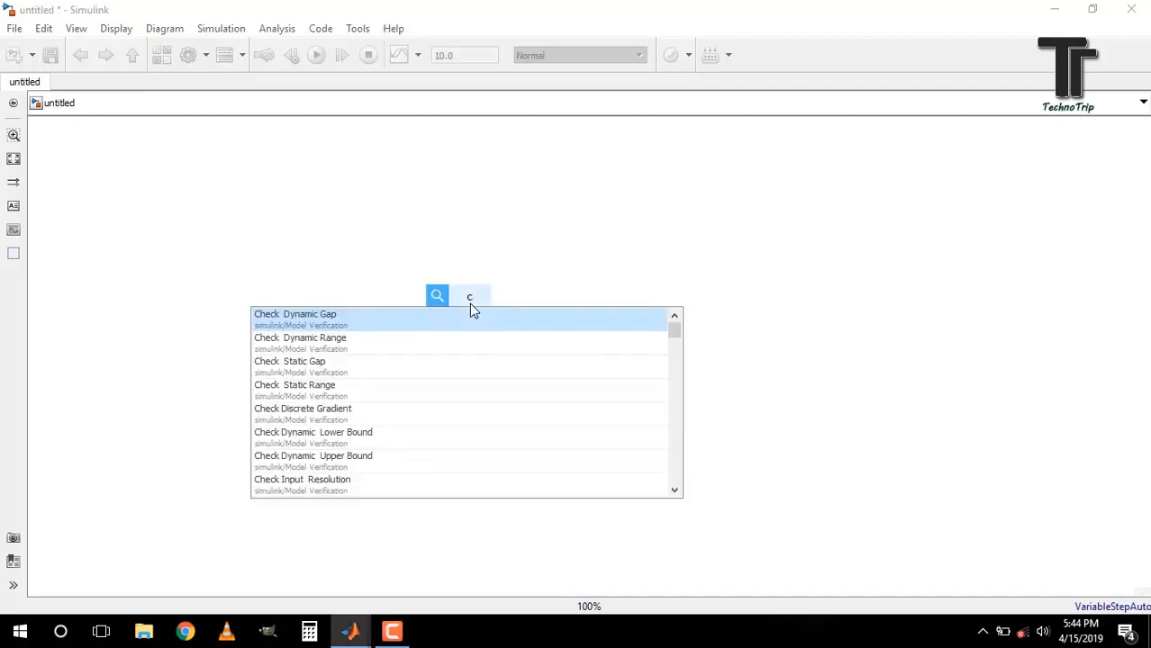
text(hart)
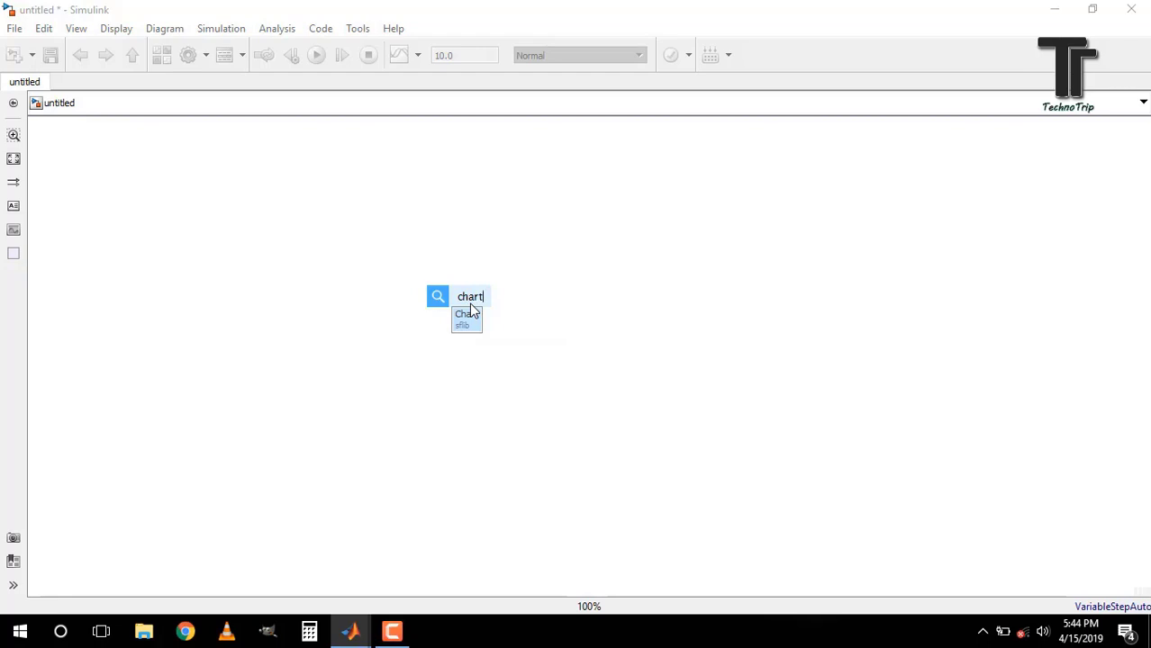
key(Return)
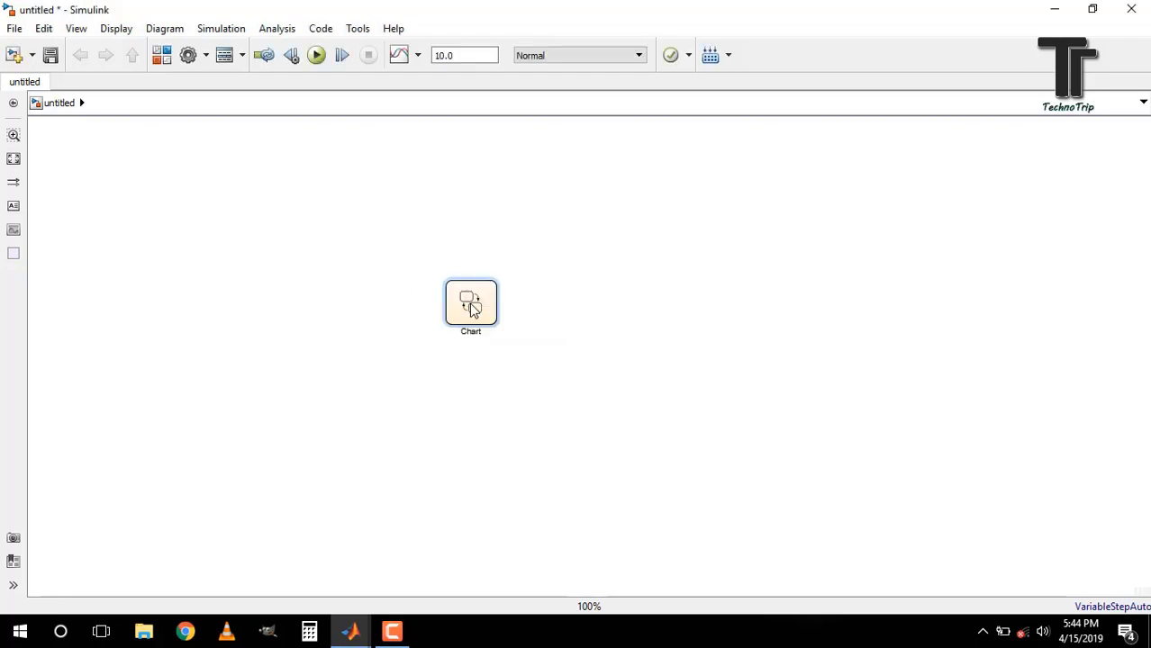
Step: Inside the chart, add an Inputs state with dV=Vpv-Vpre; and dI=Ipv-Ipre lines
double_click(472, 306)
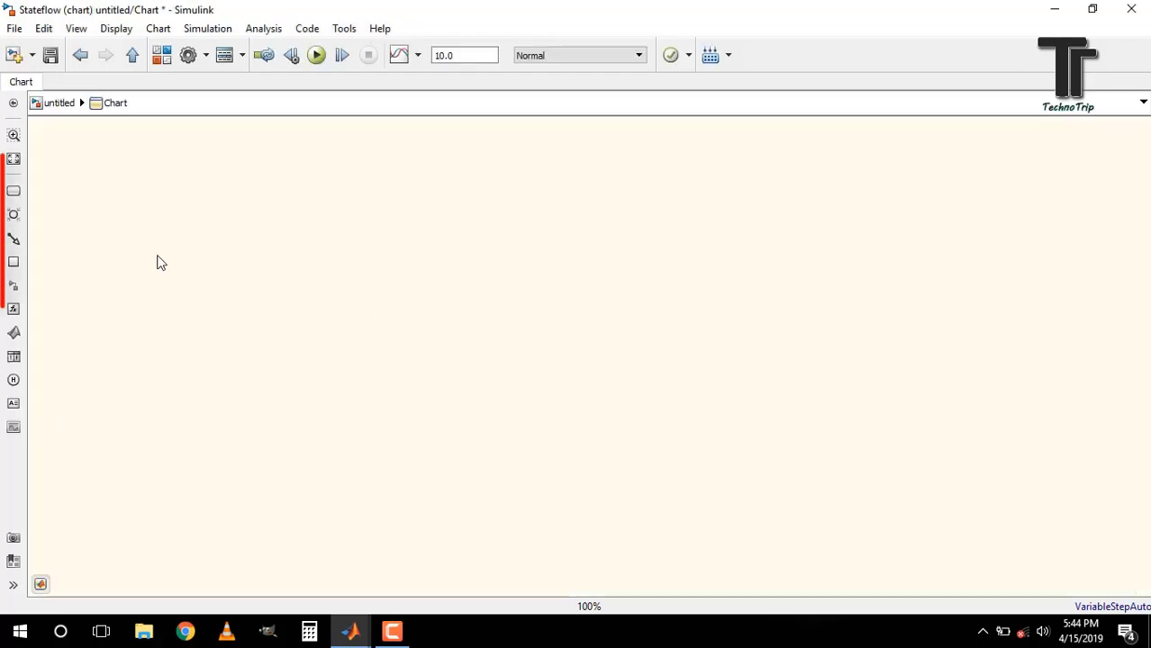
click(15, 192)
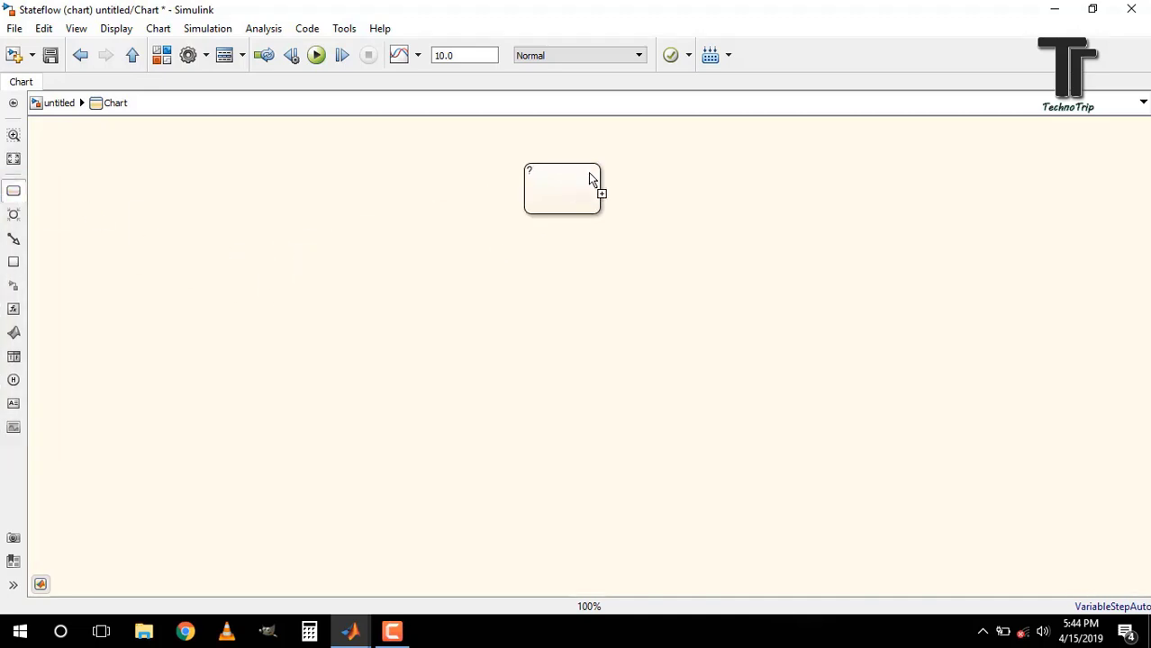
click(557, 199)
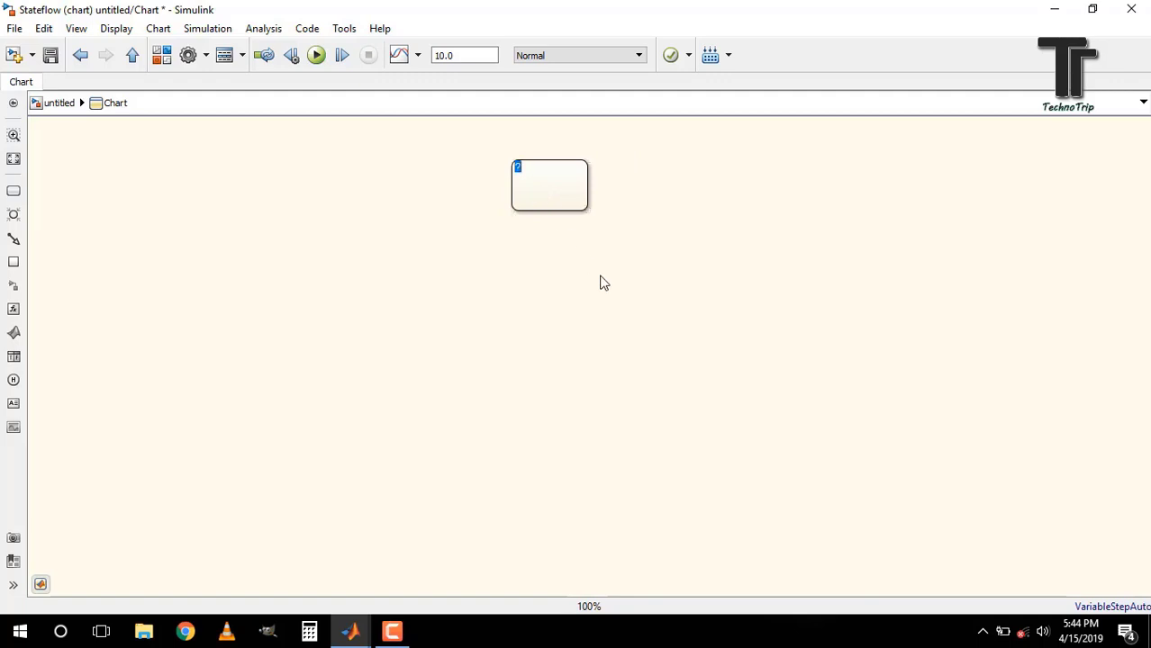
text(Inputs)
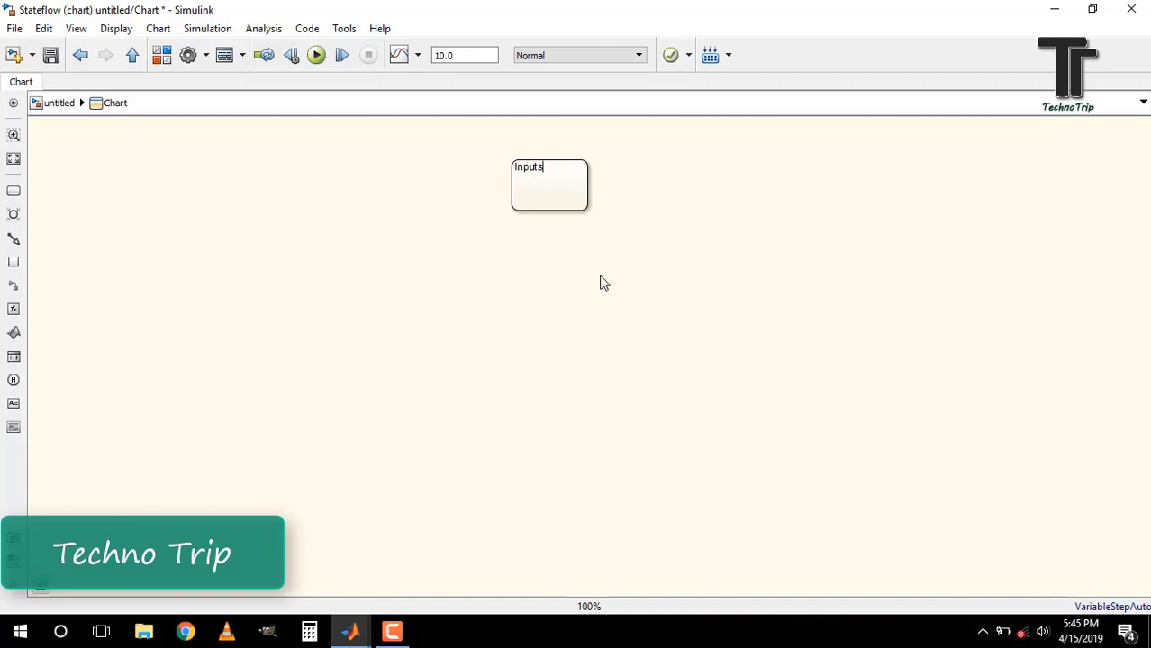
key(Return)
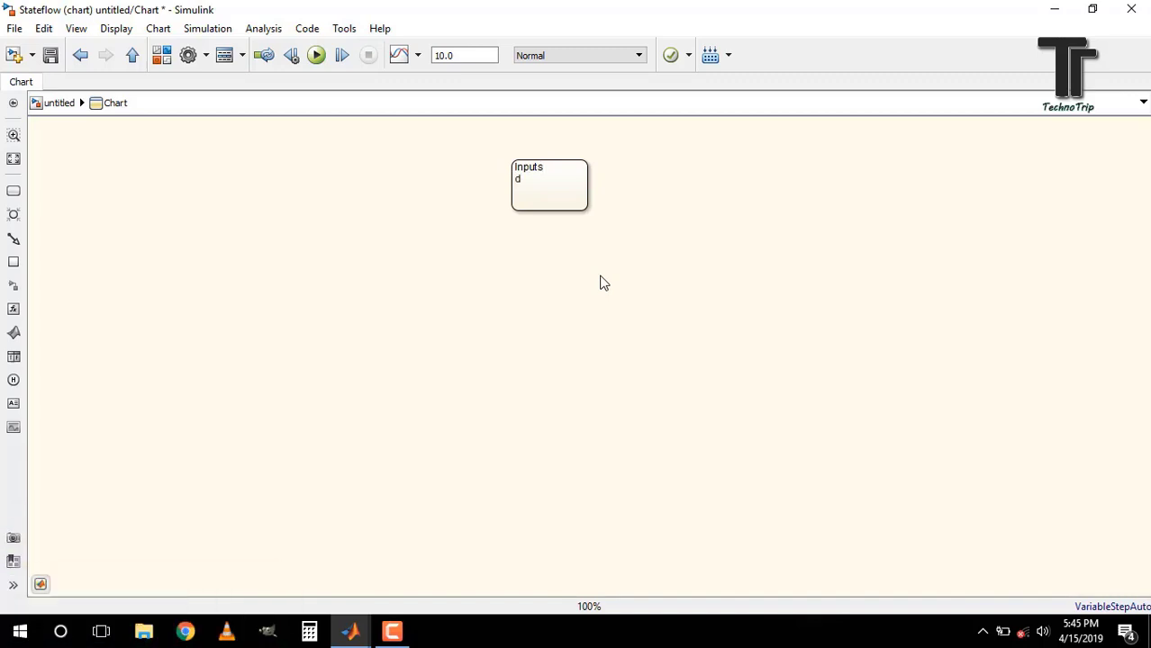
text(dv =Vpv-V pre;)
key(Return)
text(dI=Ipv-Ipre)
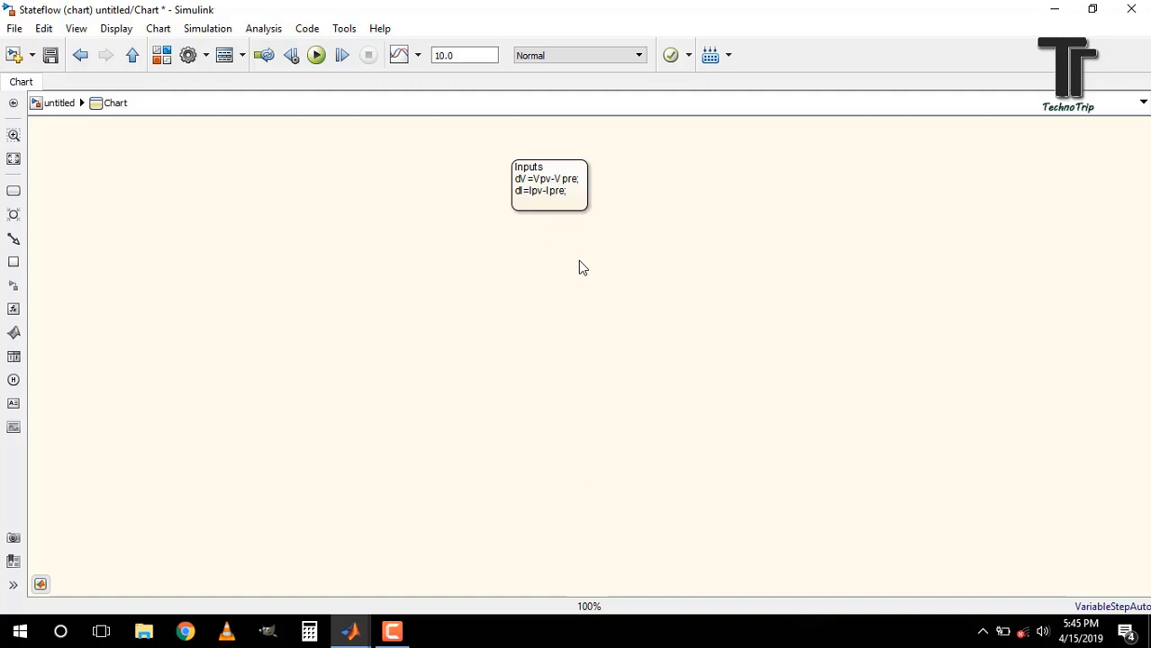
Step: Widen the Inputs state and place two connective junctions below-left and below-right of it
click(579, 262)
drag(584, 206, 644, 208)
click(537, 306)
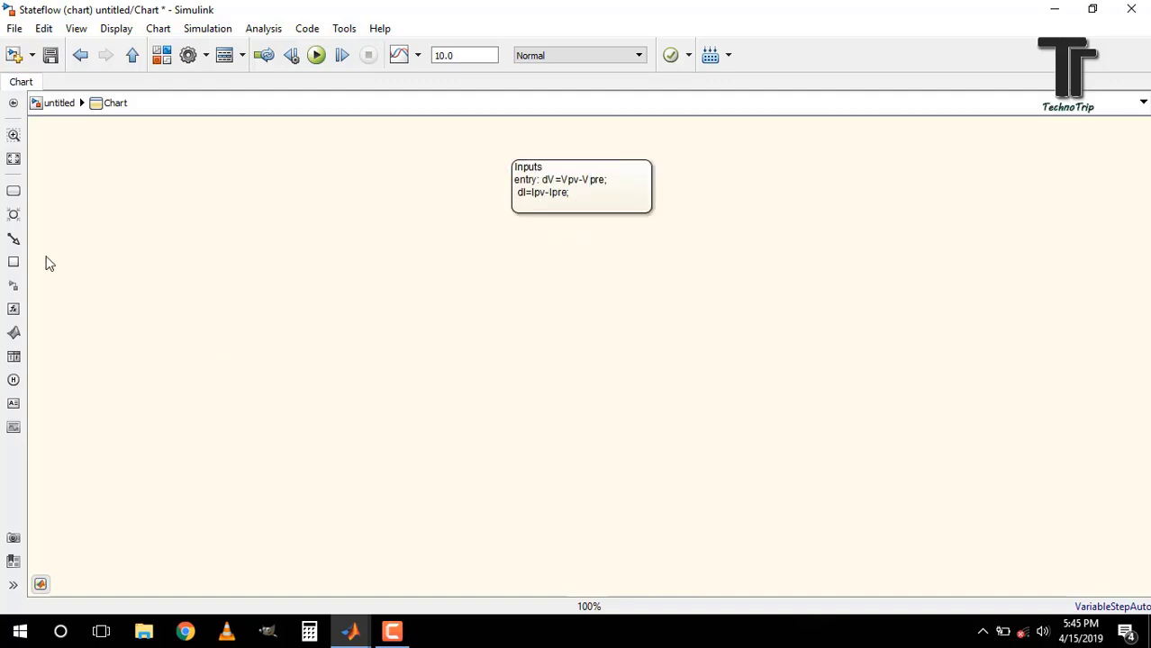
click(14, 214)
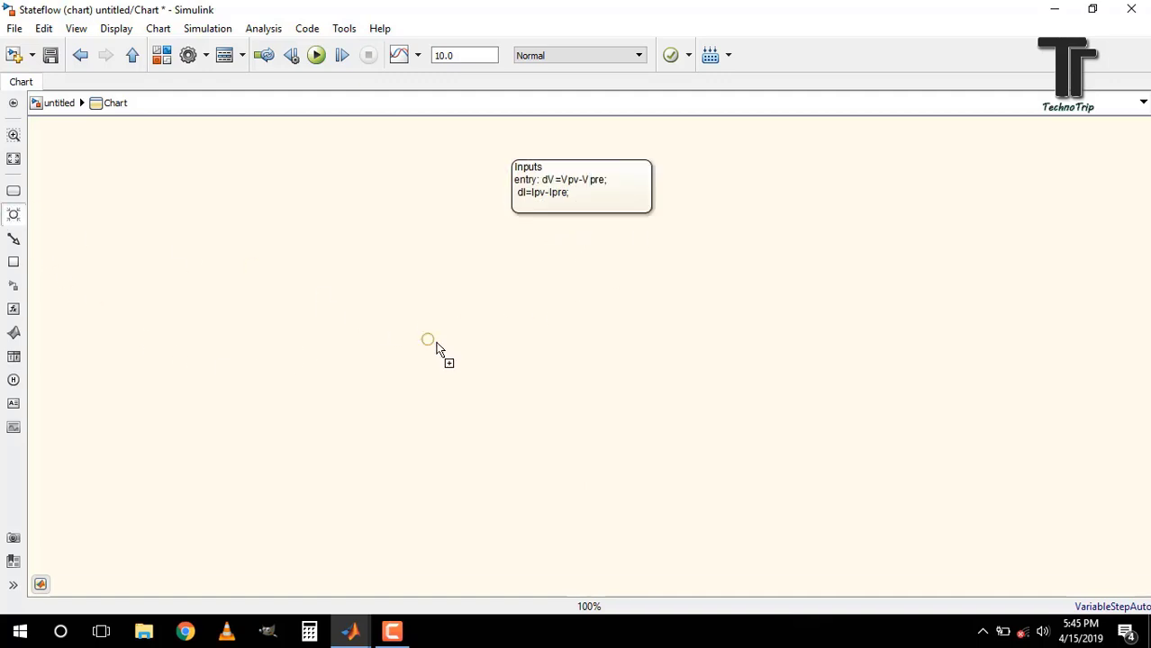
click(458, 299)
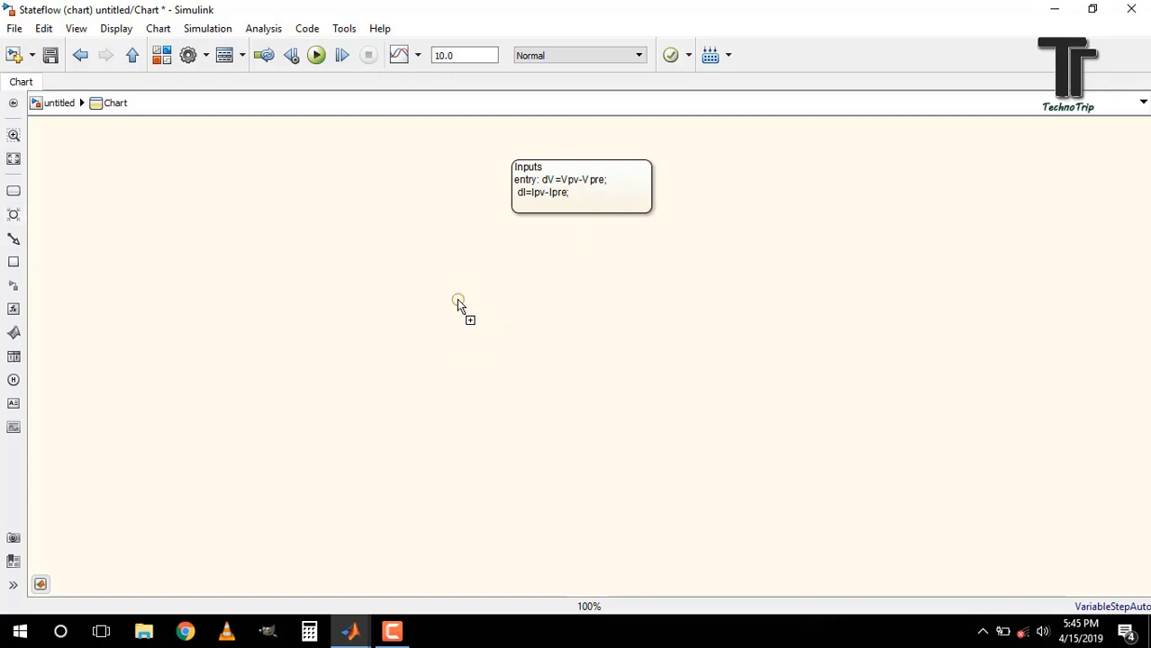
click(13, 216)
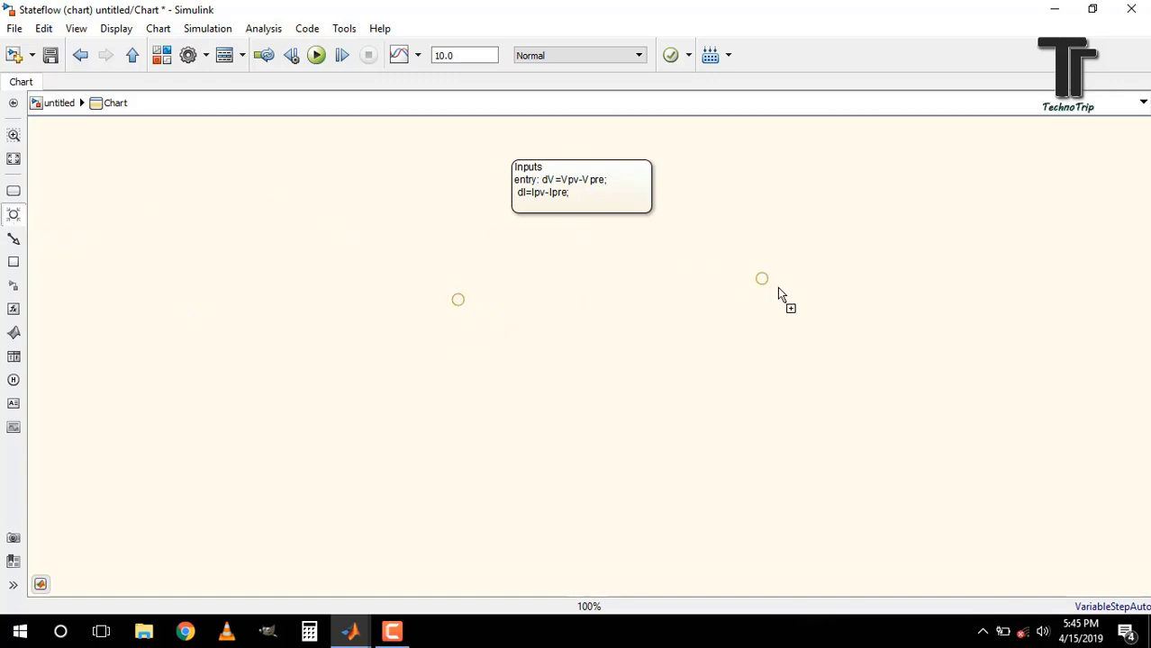
click(723, 308)
Step: Draw transitions from the Inputs state to each of the two junctions
click(14, 239)
click(468, 299)
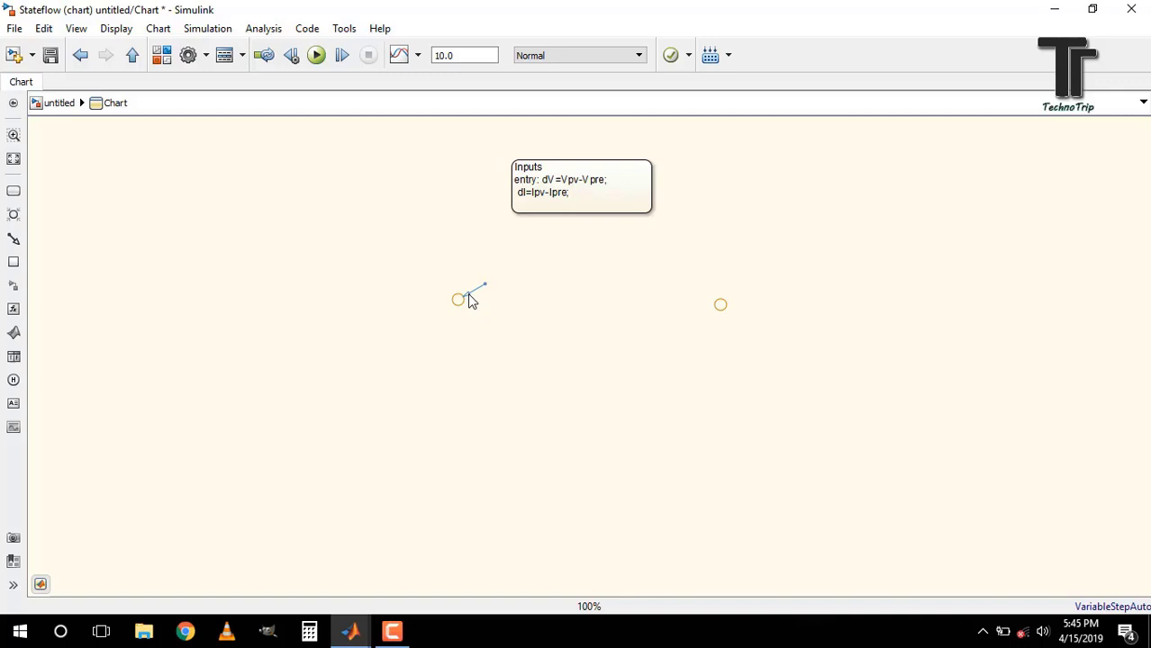
click(13, 239)
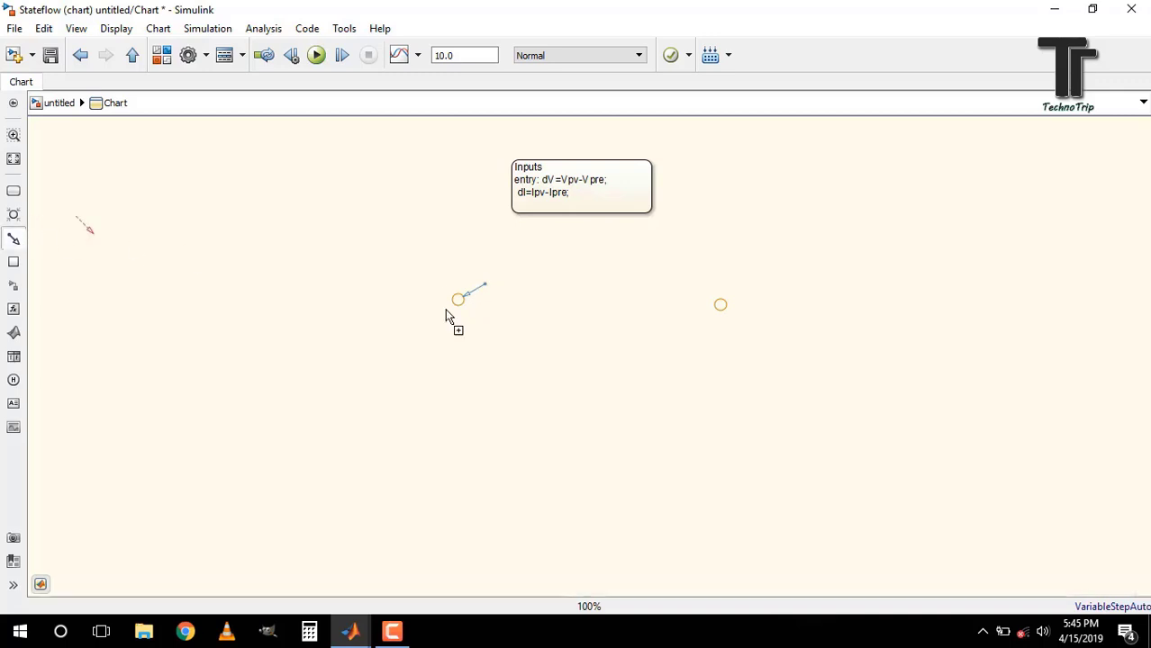
click(707, 302)
drag(491, 283, 559, 214)
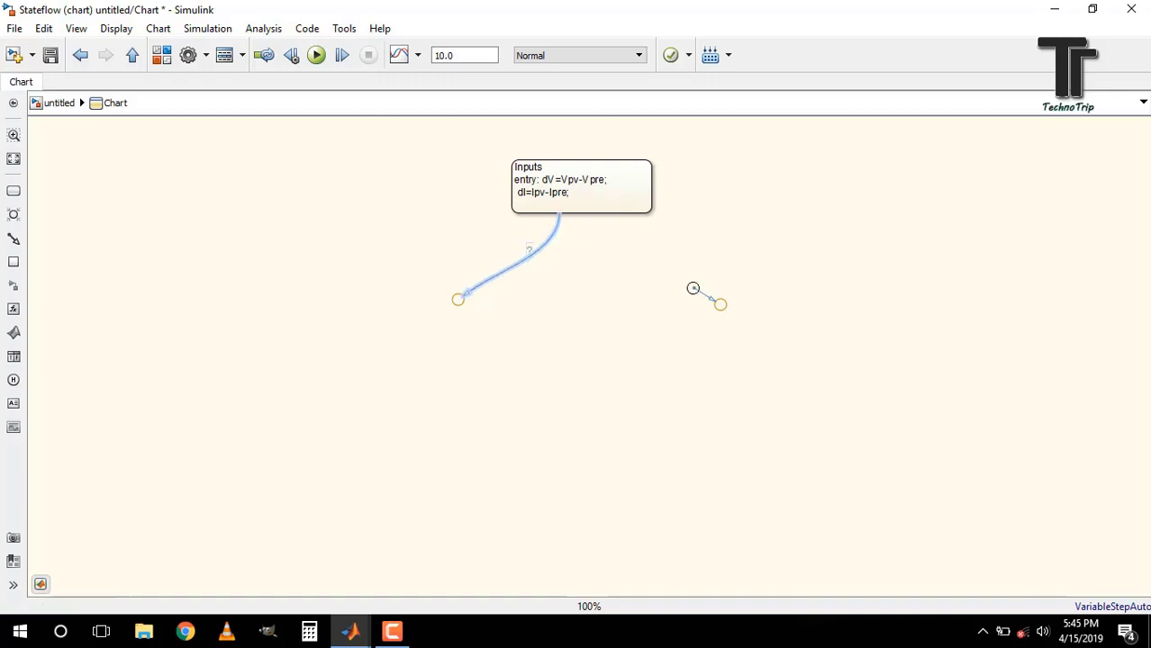
drag(691, 285, 587, 219)
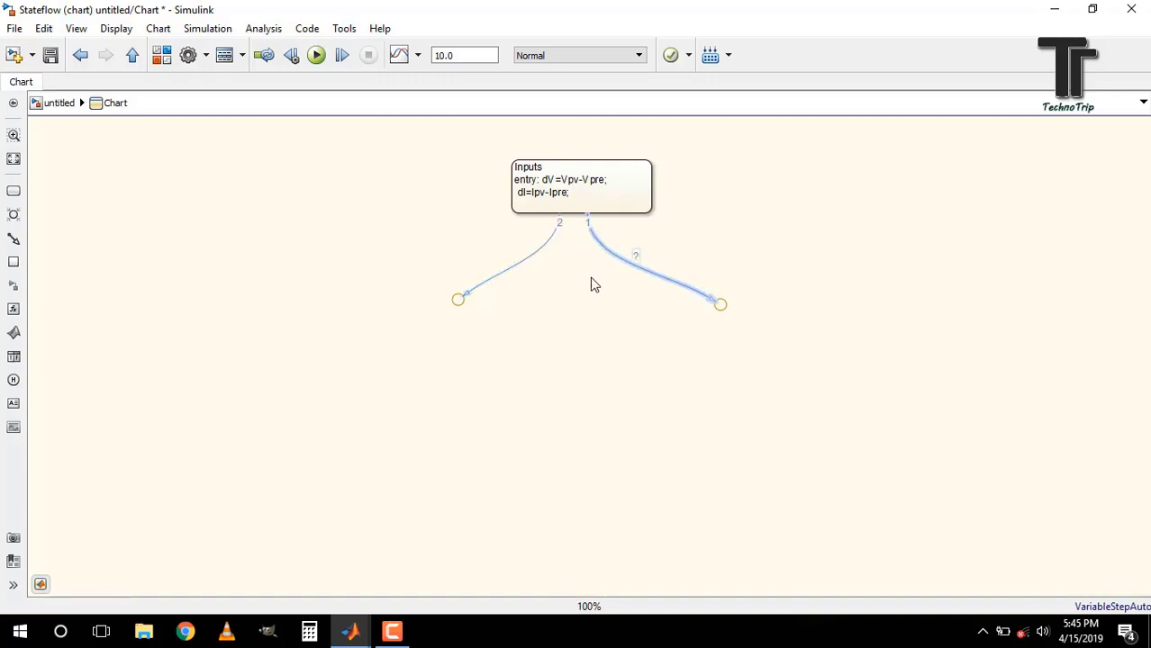
click(594, 285)
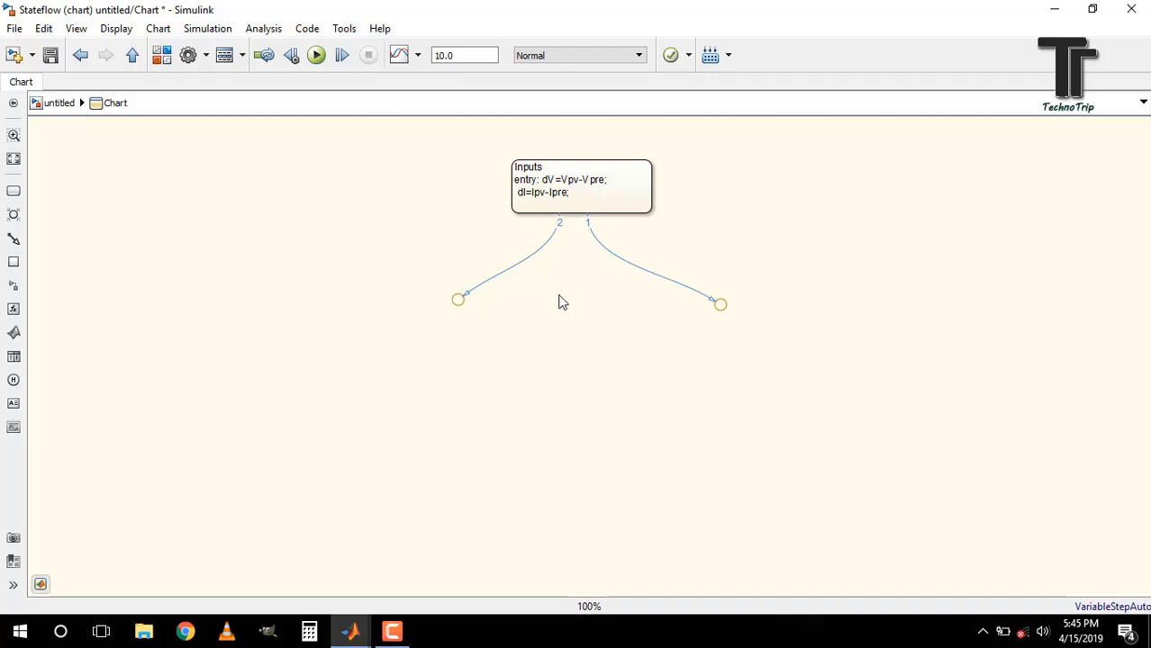
Step: Guard the transition to the left junction with [dV~=0]
click(532, 249)
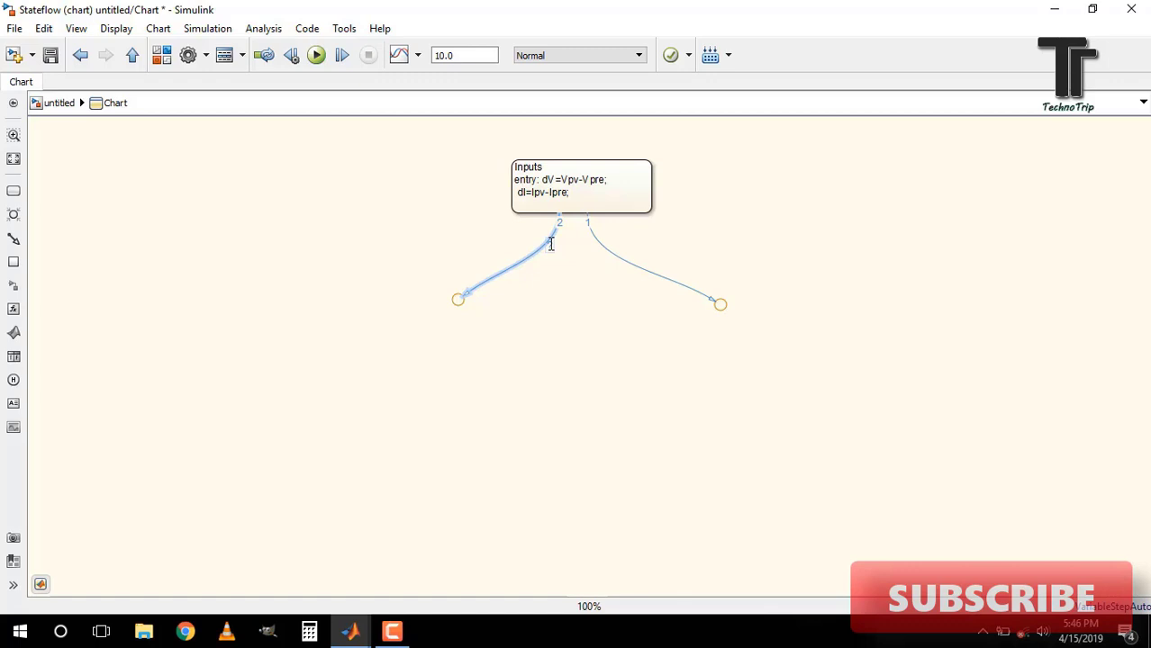
click(550, 244)
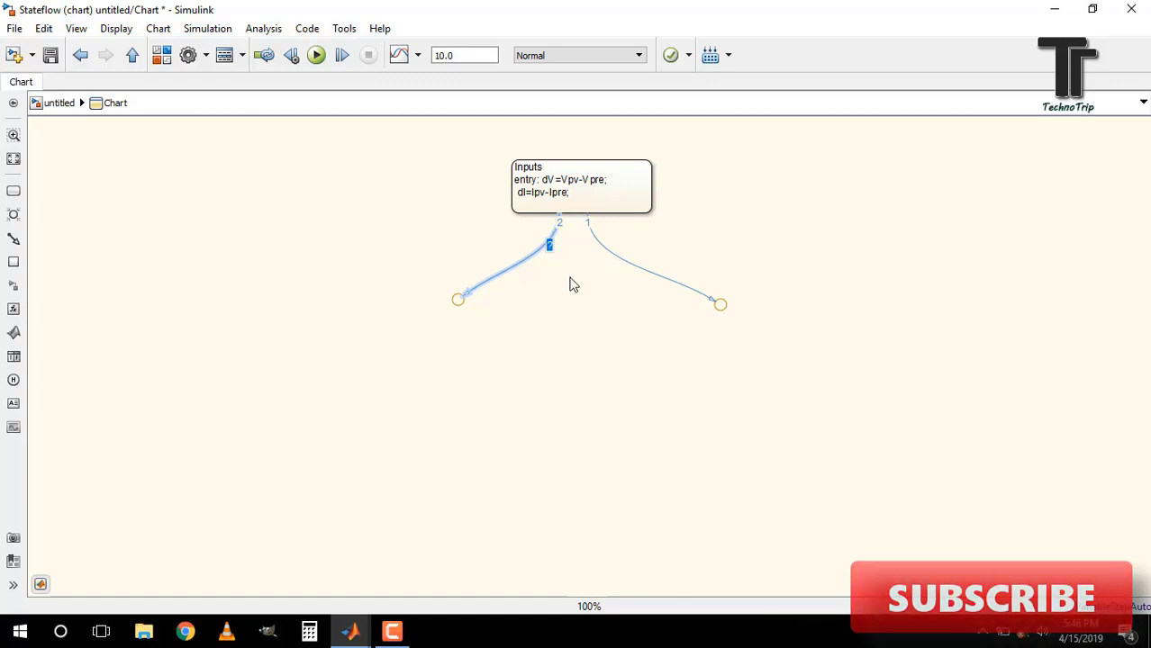
text(dV)
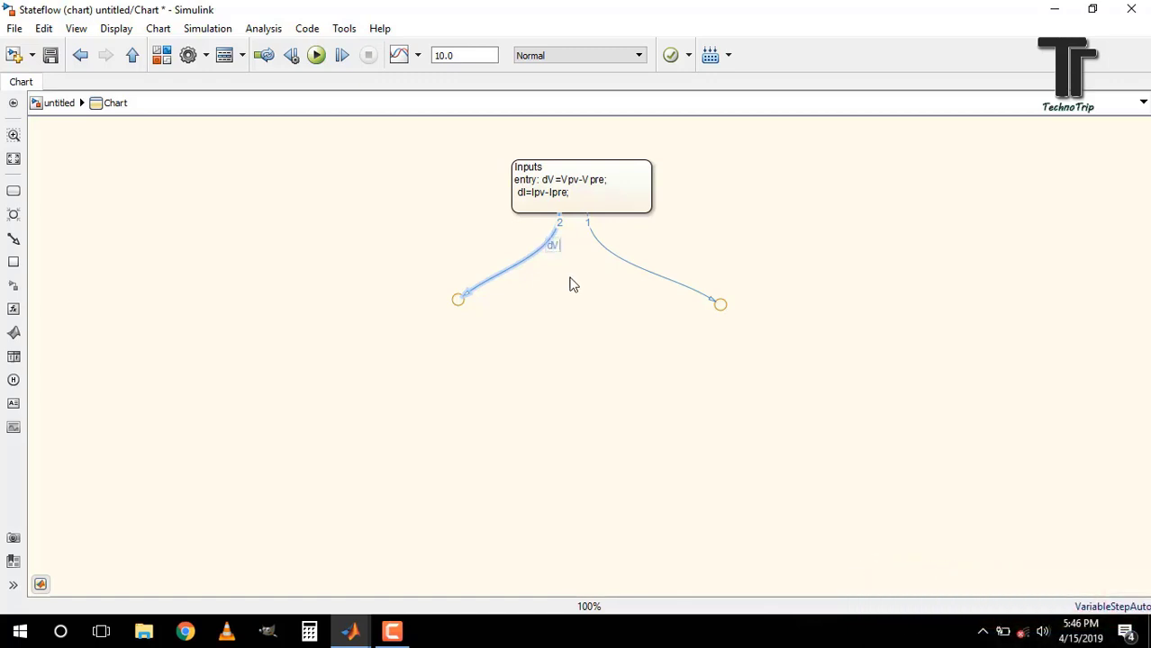
text(~=0)
click(605, 300)
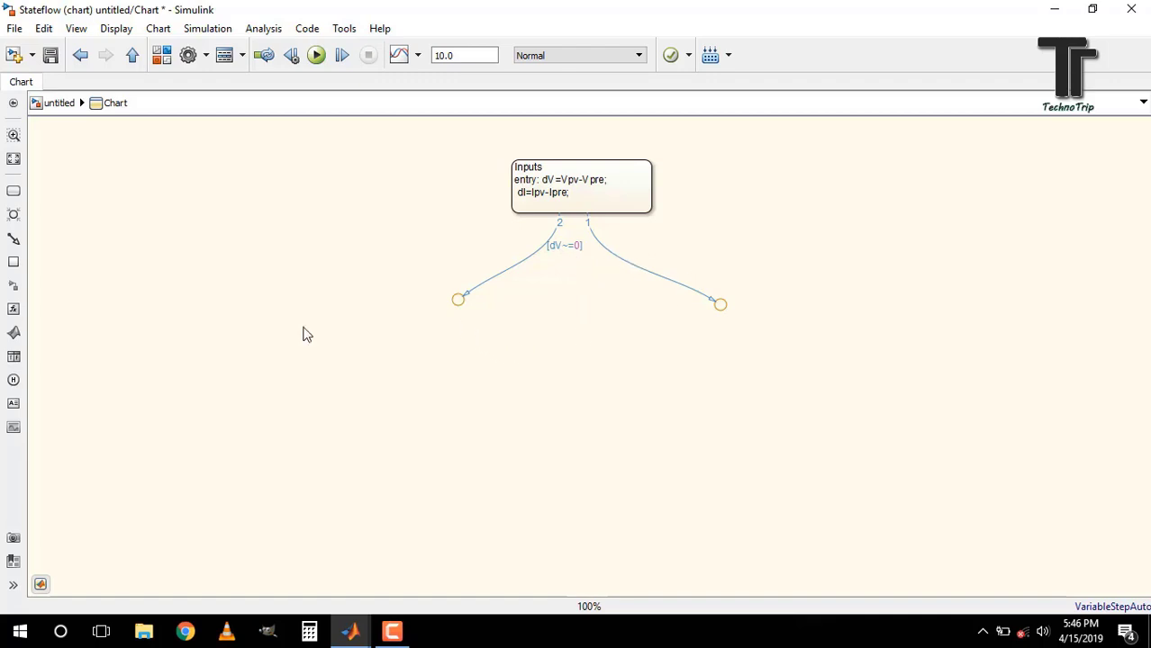
Step: Place two states below the junctions and label the left one 'Increase duty' with d=d+0.01
click(13, 192)
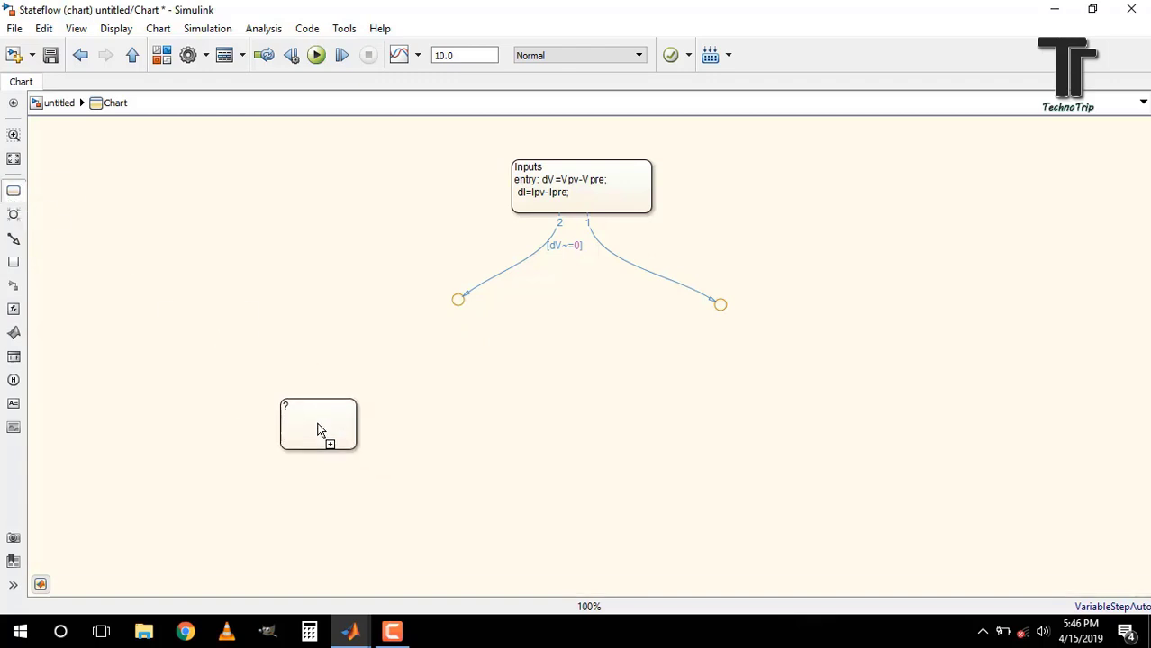
click(318, 429)
click(13, 192)
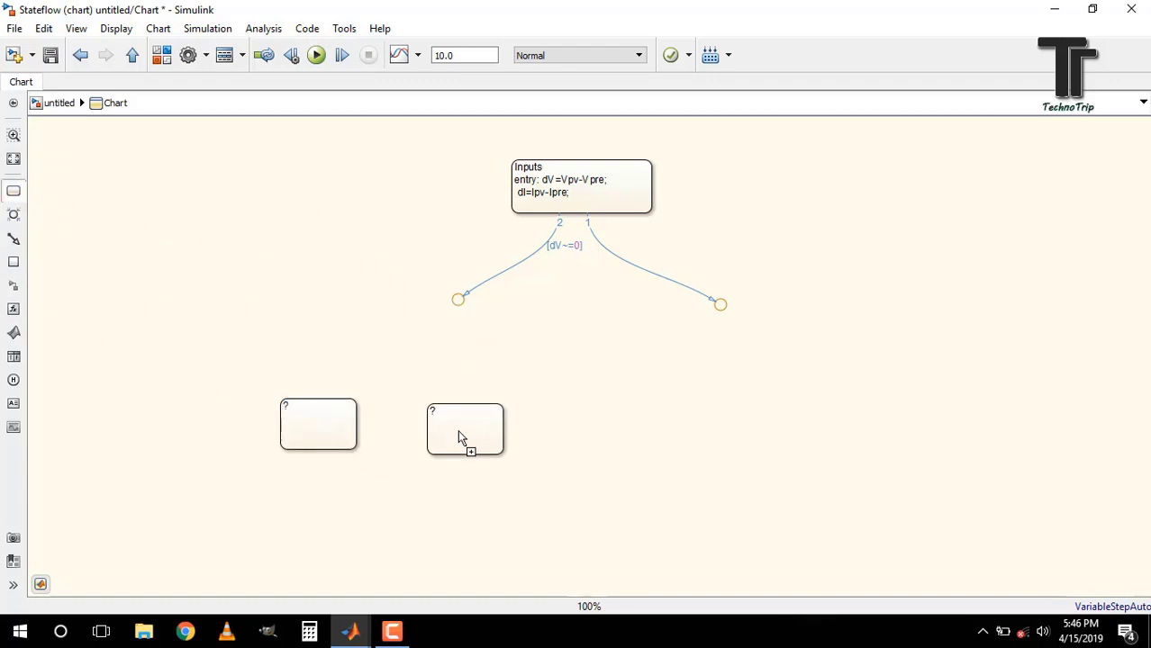
click(459, 433)
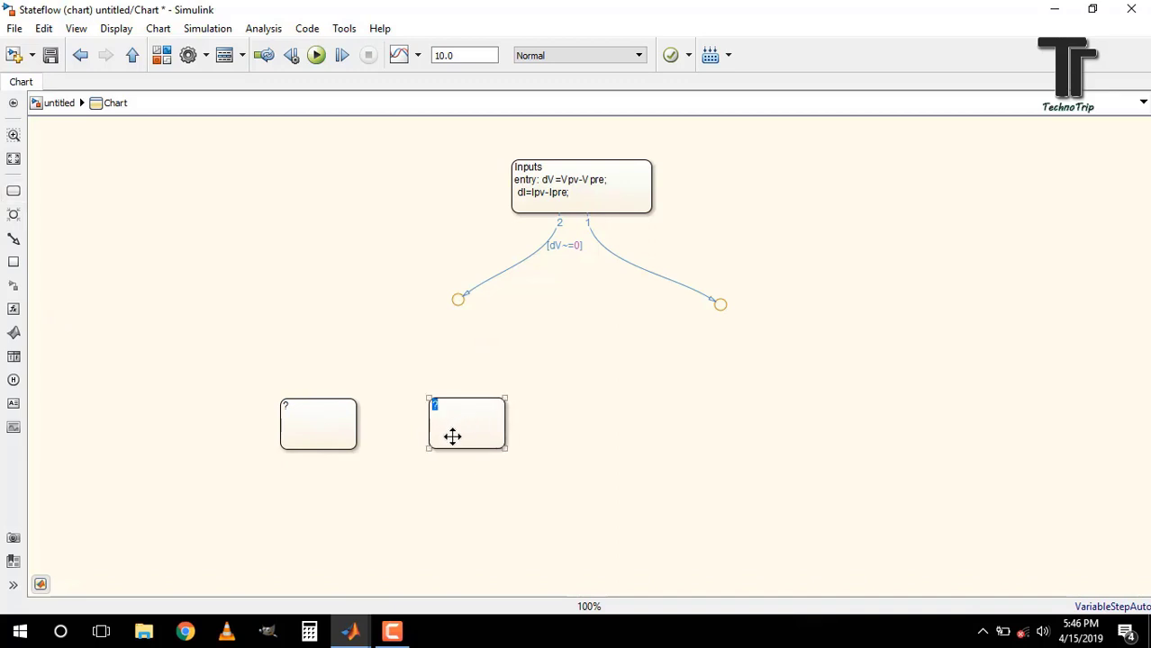
click(287, 406)
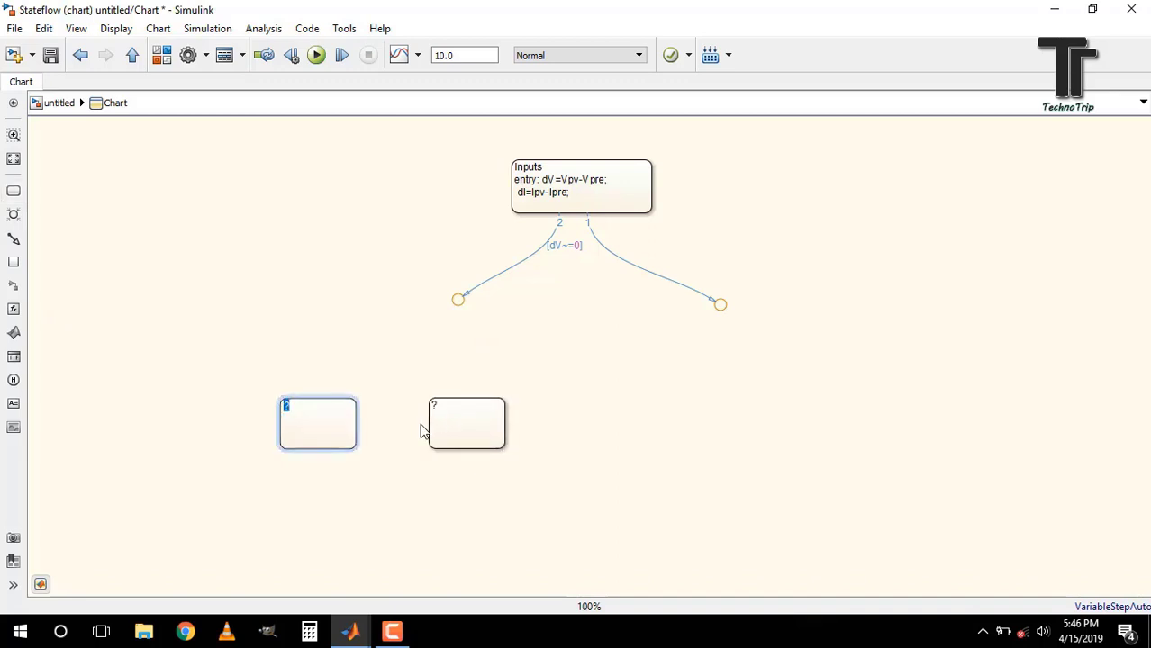
text(Increase duty)
key(Return)
text(duty d=)
key(BackSpace)
key(BackSpace)
text(=d+0.01;)
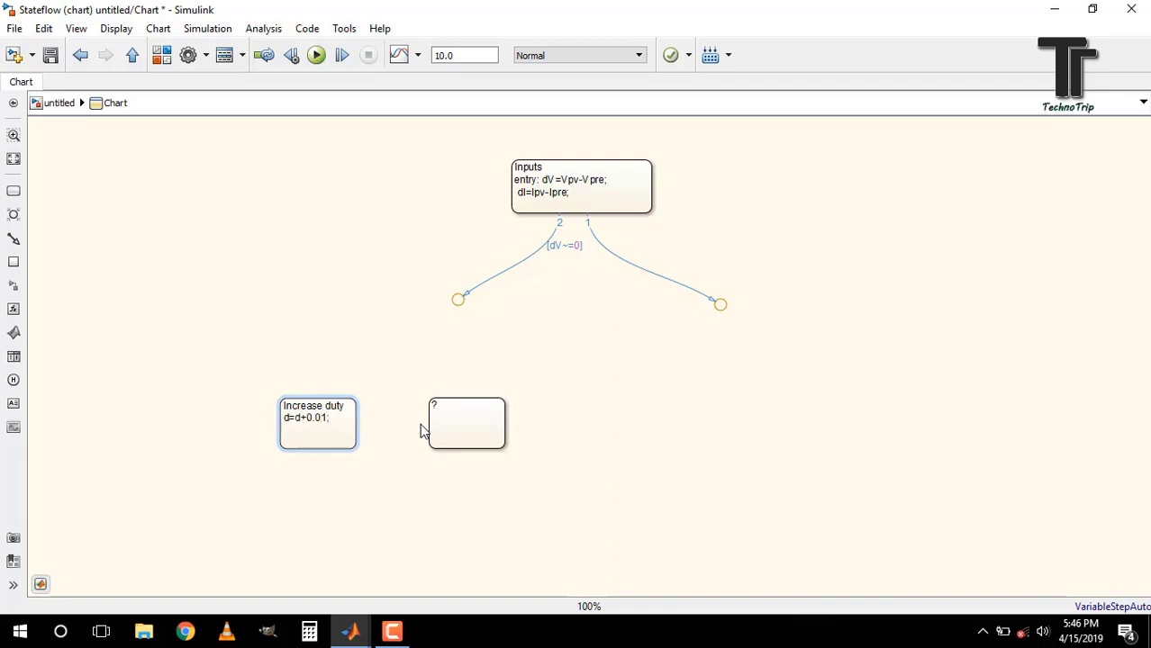
click(420, 432)
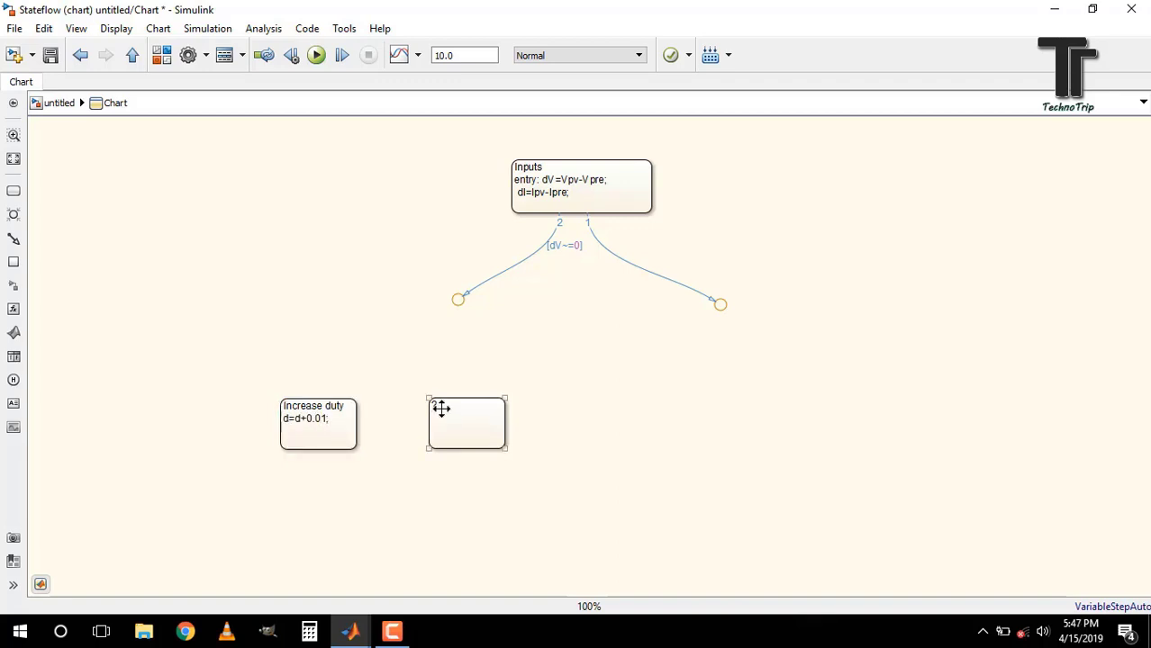
Step: Rename it Increase_duty, make d=d+0.01 an entry action, and widen the state
click(326, 405)
key(BackSpace)
text(_)
key(Down)
key(Home)
text(entry:)
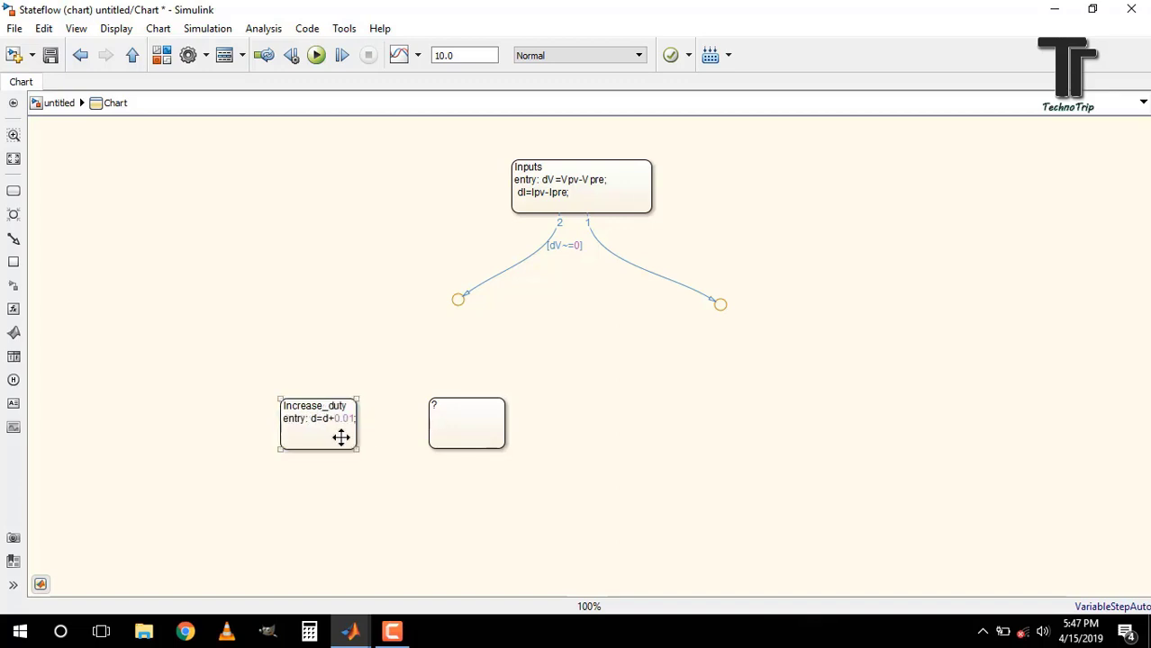
drag(355, 446, 365, 448)
Step: Label the right state decrease_duty with entry: d=d-0.01;
click(452, 410)
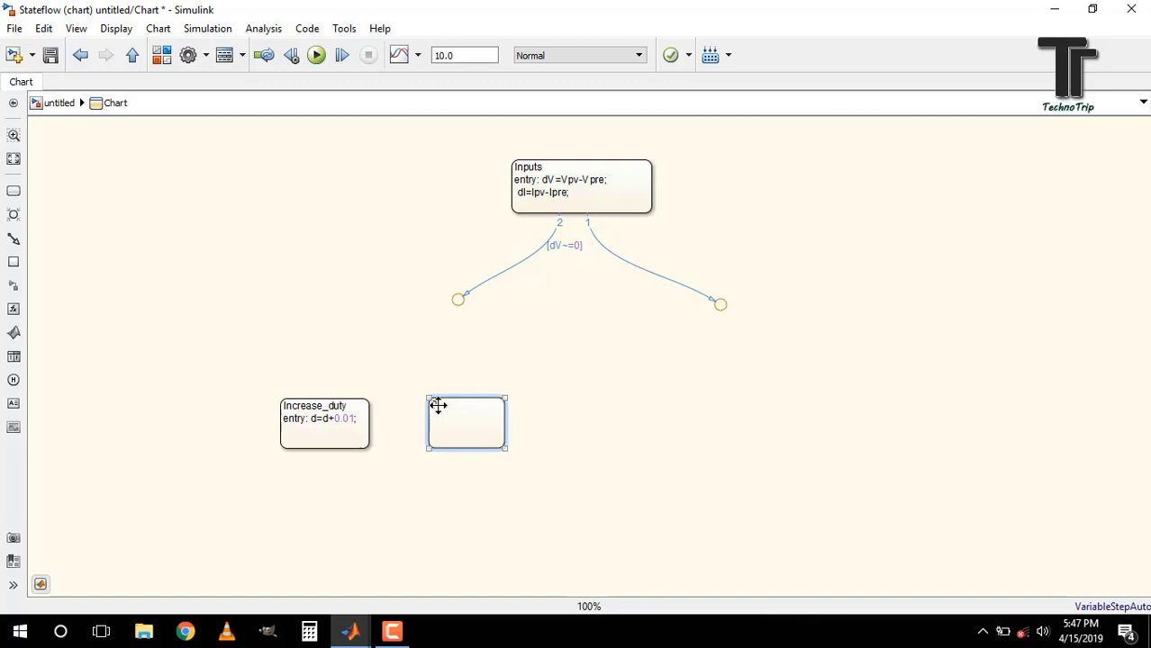
click(436, 405)
click(437, 405)
text(decrease_duty entry: )
text(d)
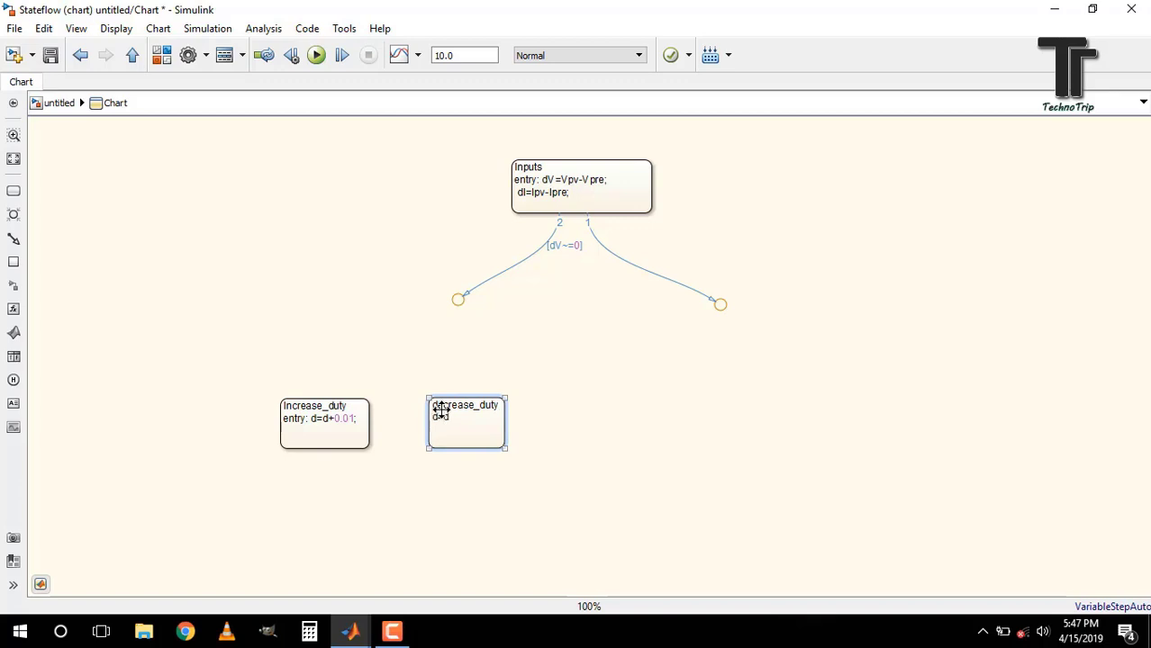
text(=d-0.01;)
click(539, 422)
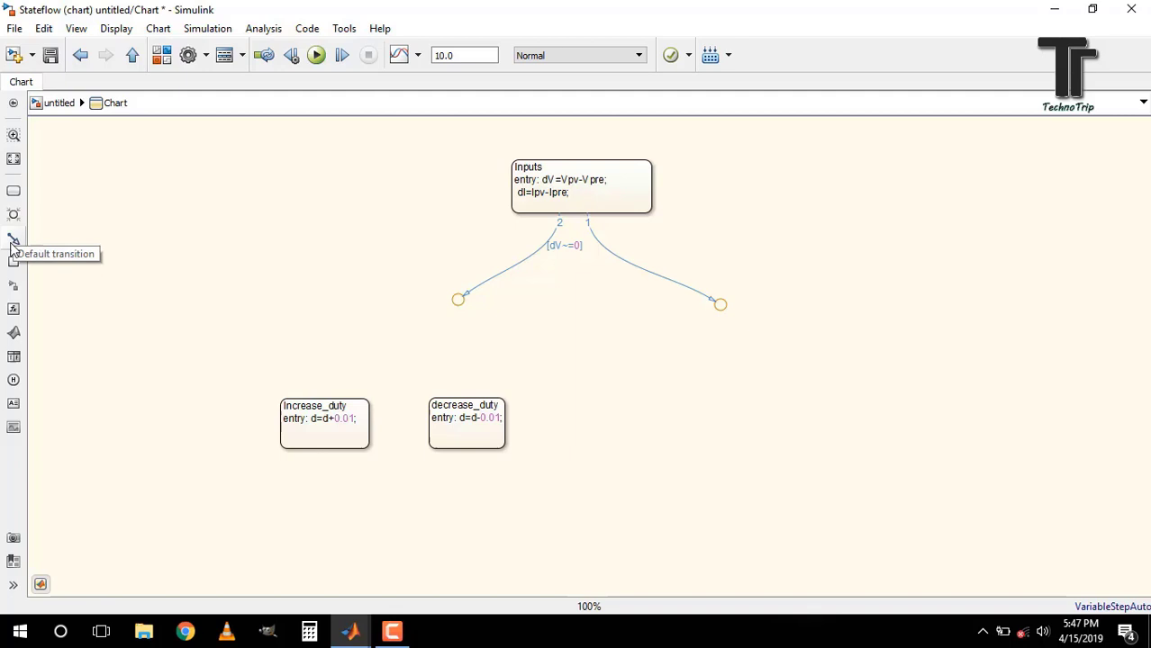
Step: Add a resized Return state at the bottom containing Vpre=Vpv; and Ipre=Ipv;
click(14, 191)
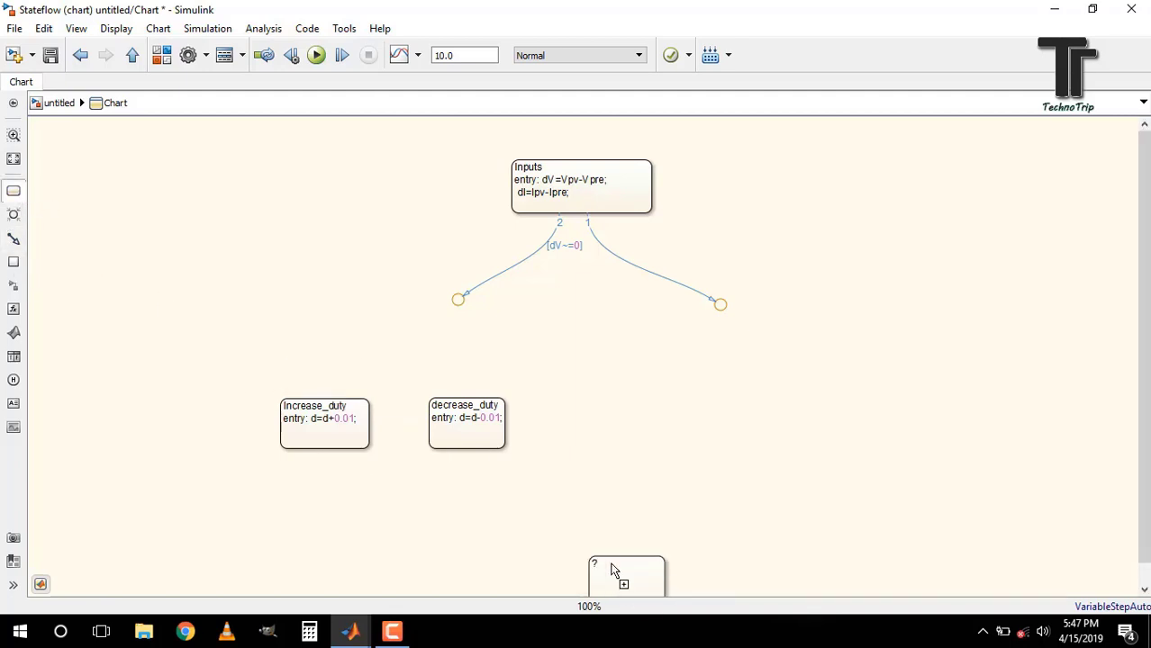
click(580, 562)
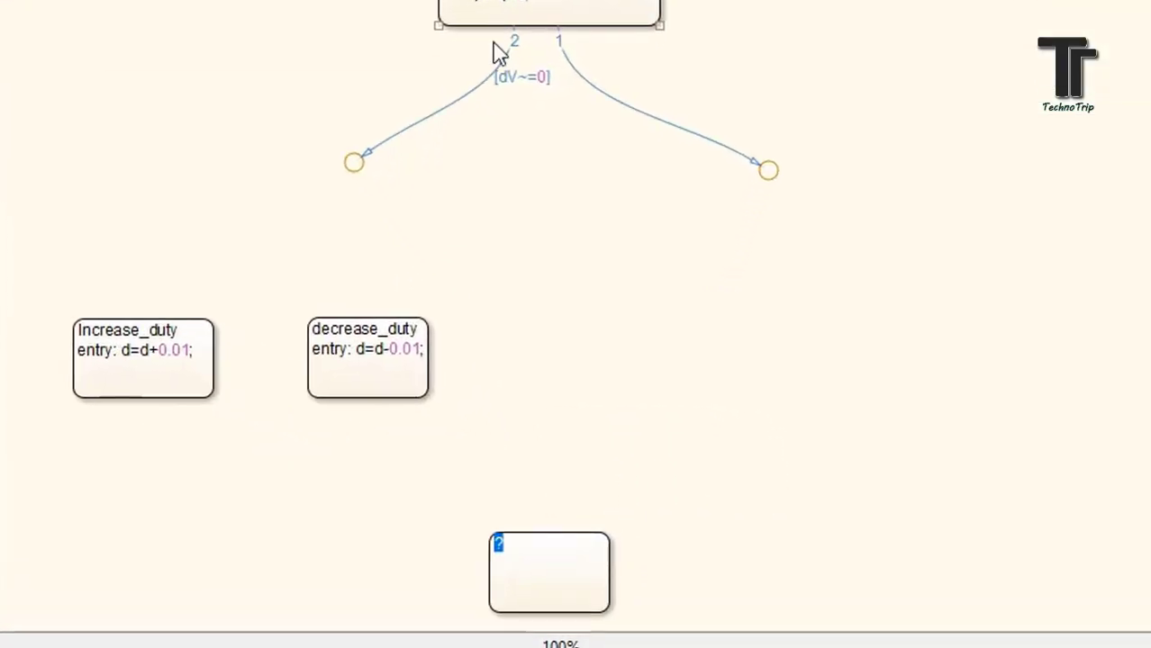
text(R)
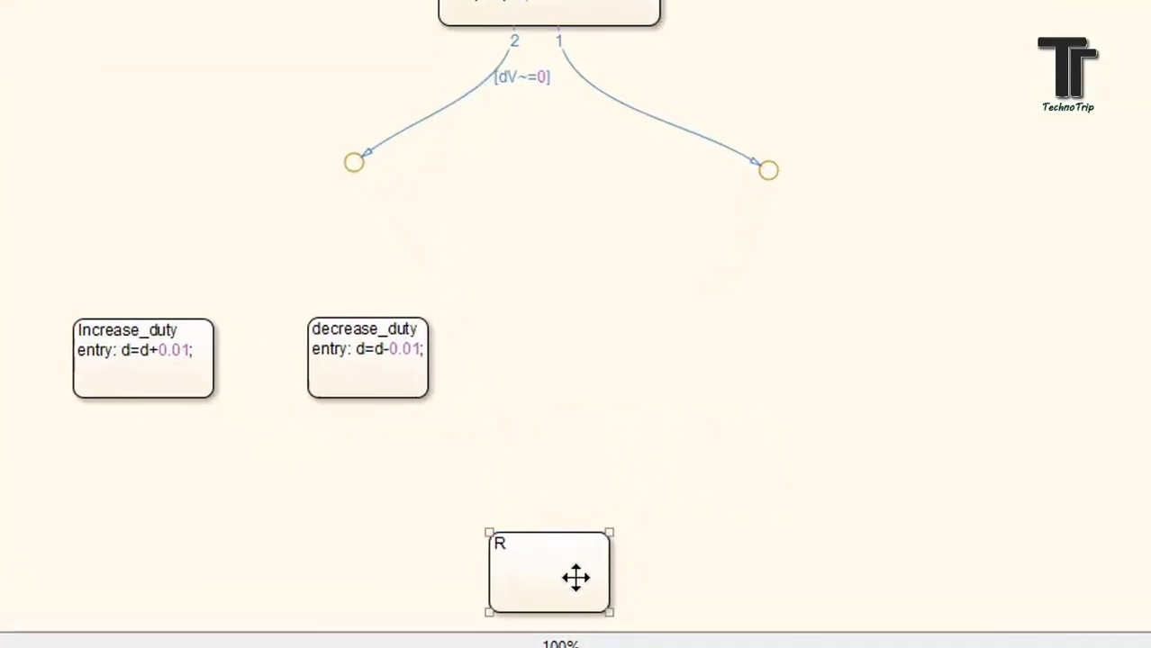
text(eturn)
key(Return)
text(Vpre=Vpv;)
key(Return)
text(Ipre=Ipv;)
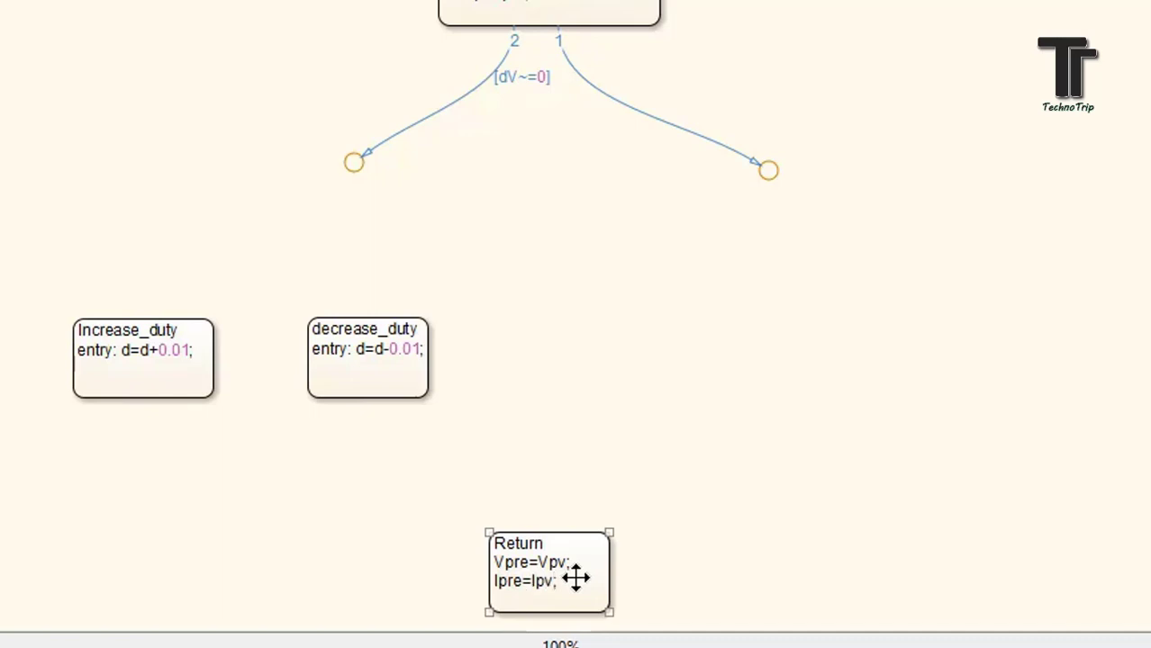
click(645, 427)
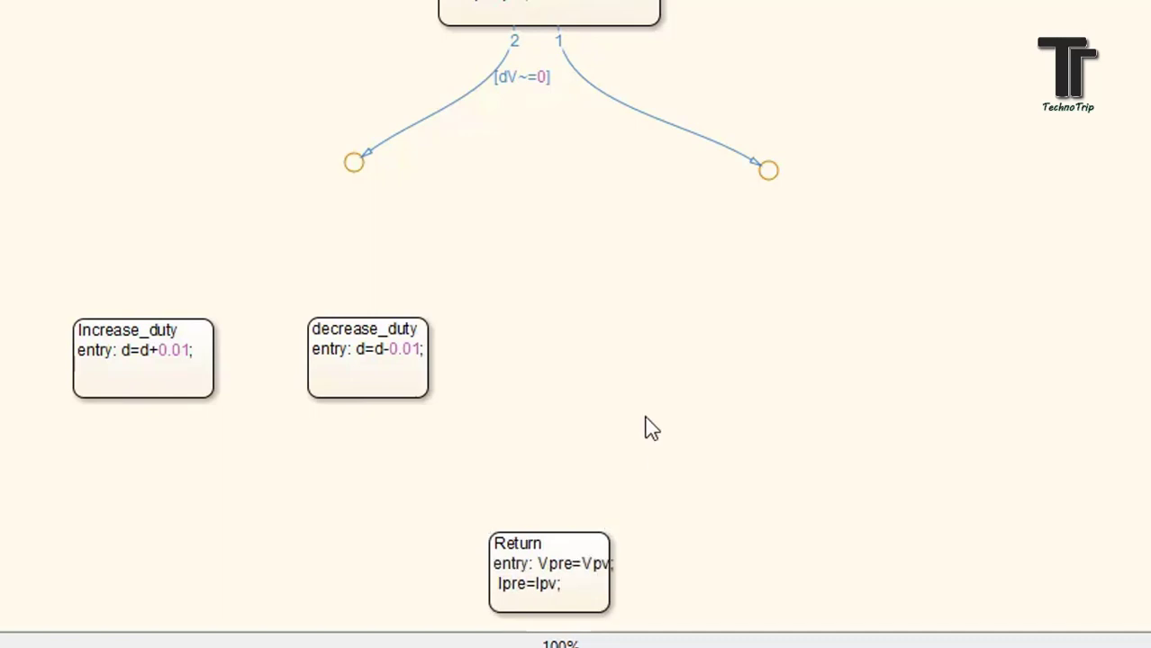
drag(609, 612, 673, 552)
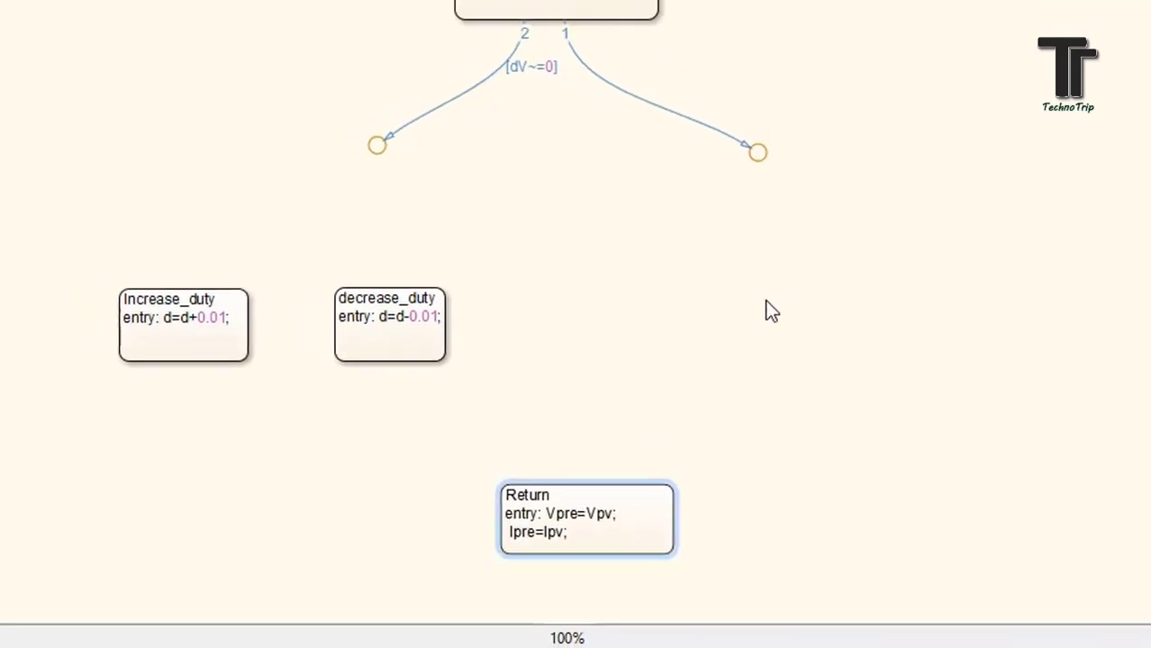
Step: Loop a transition from Return out to the left back to the junction, and link the junction to Increase_duty
click(390, 325)
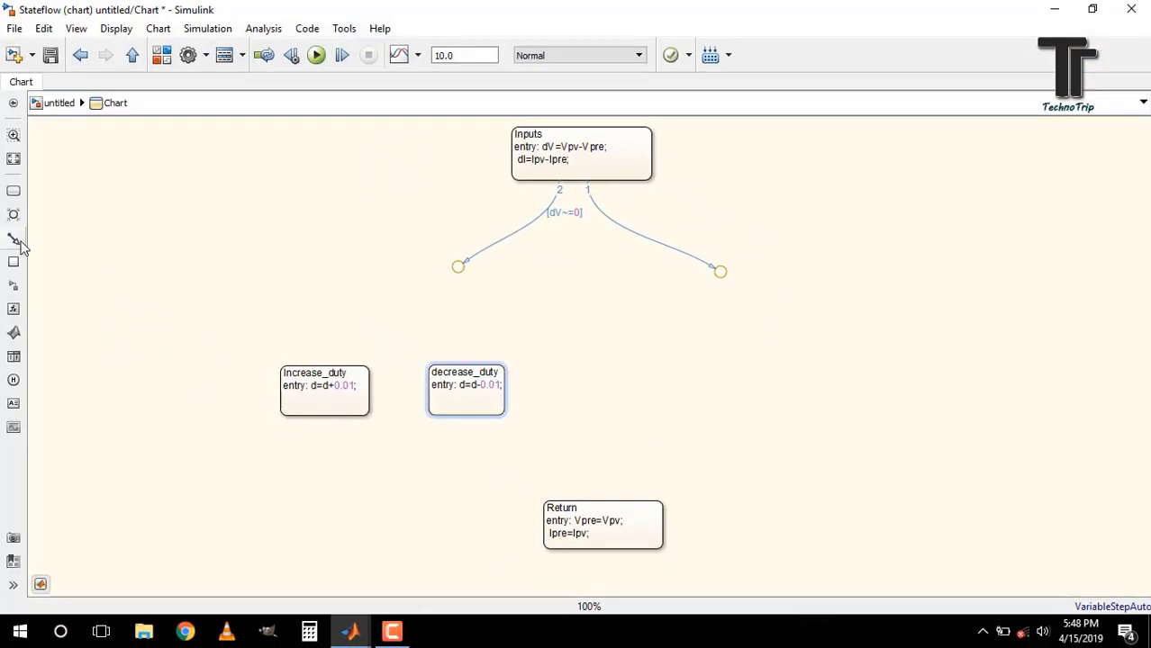
drag(538, 518, 451, 270)
drag(426, 367, 164, 378)
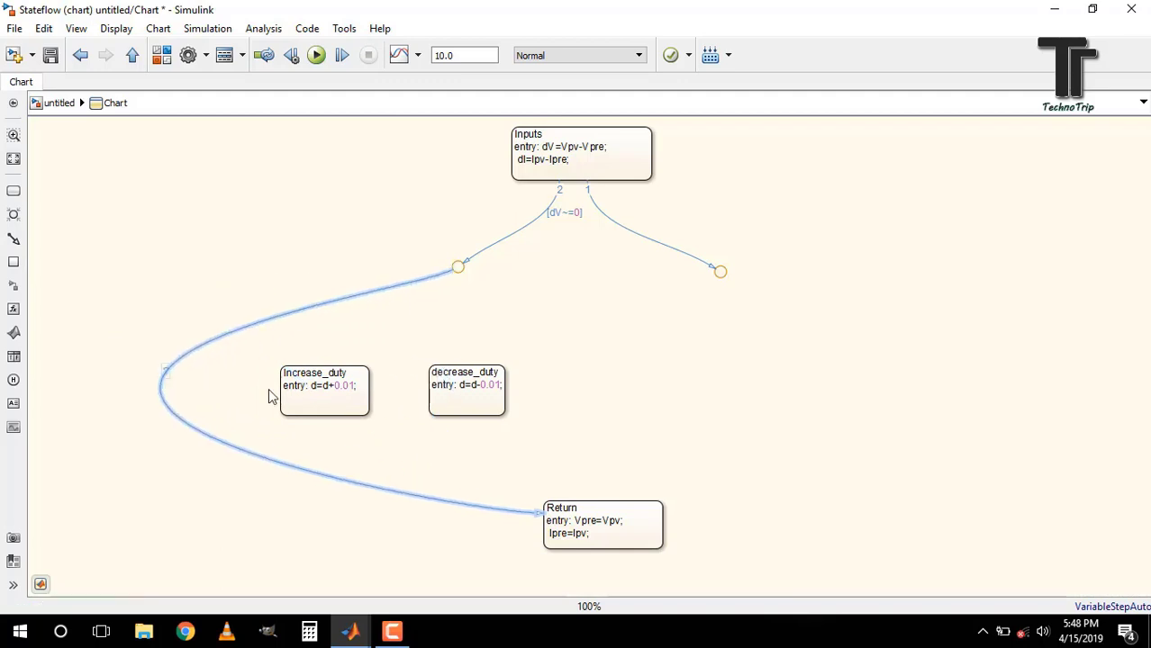
mouse_move(359, 367)
mouse_down()
mouse_move(398, 308)
mouse_move(458, 276)
mouse_move(469, 366)
mouse_up()
Step: Draw transitions from Increase_duty and decrease_duty down into the Return state
click(14, 240)
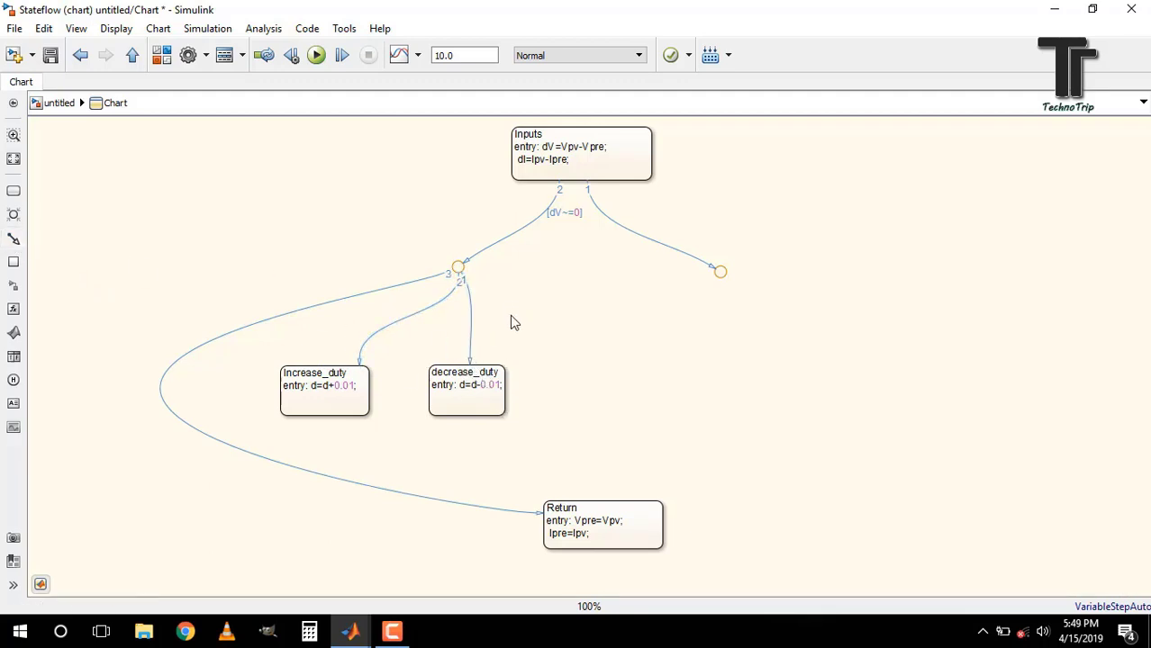
click(13, 239)
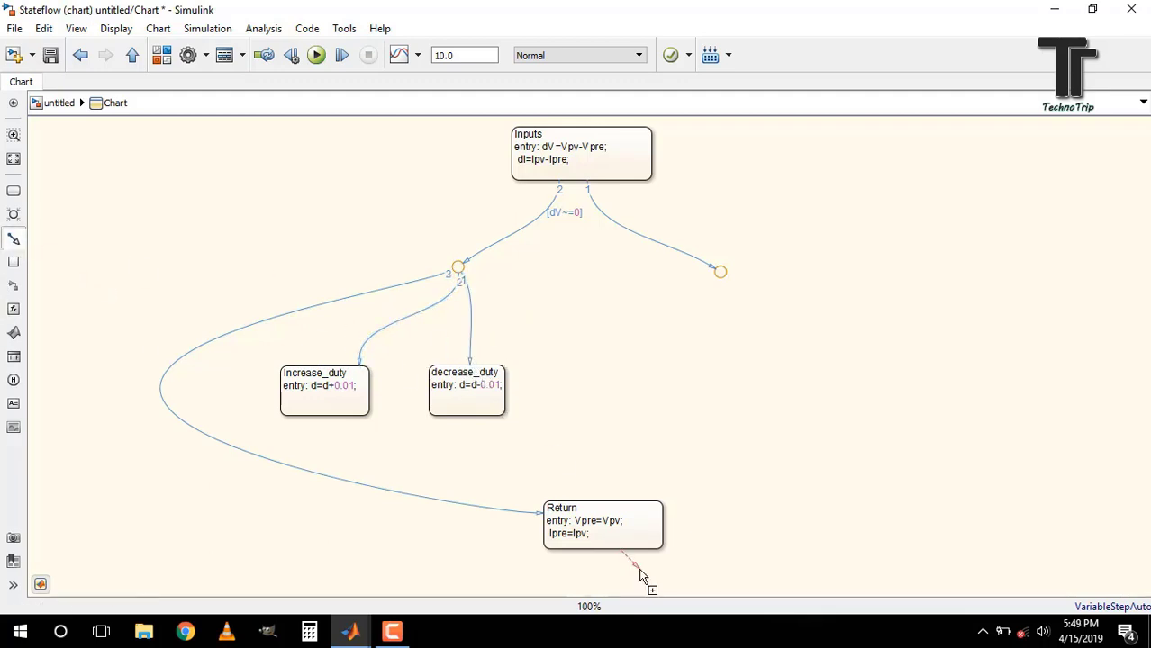
click(547, 506)
drag(537, 481, 337, 416)
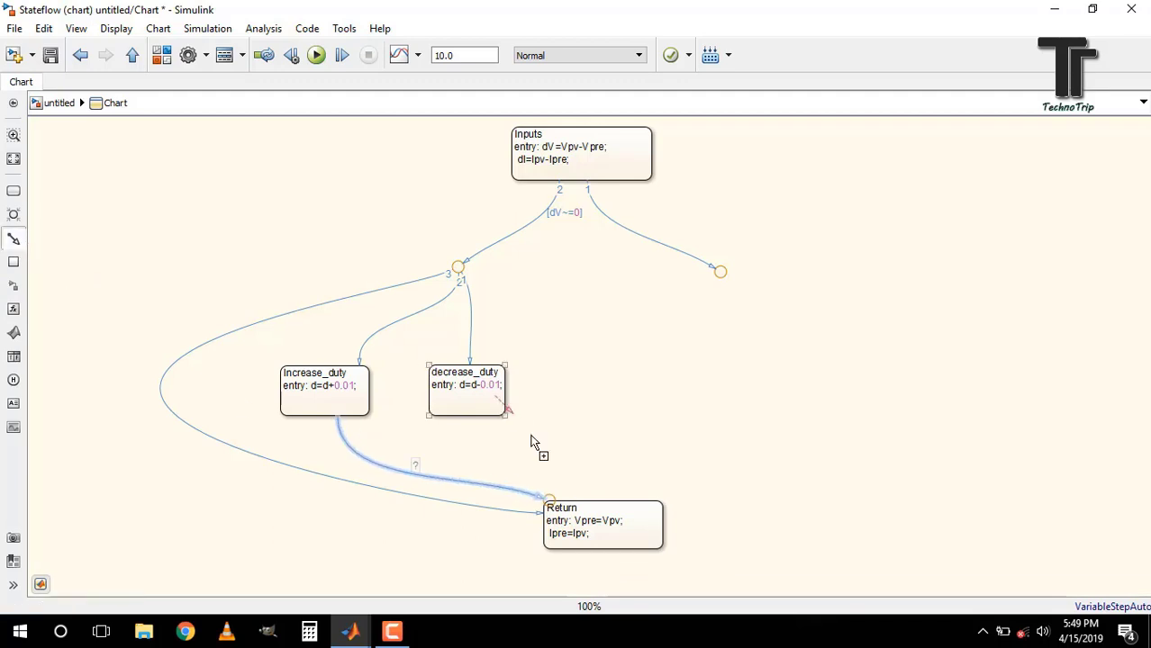
drag(475, 417, 560, 498)
click(592, 533)
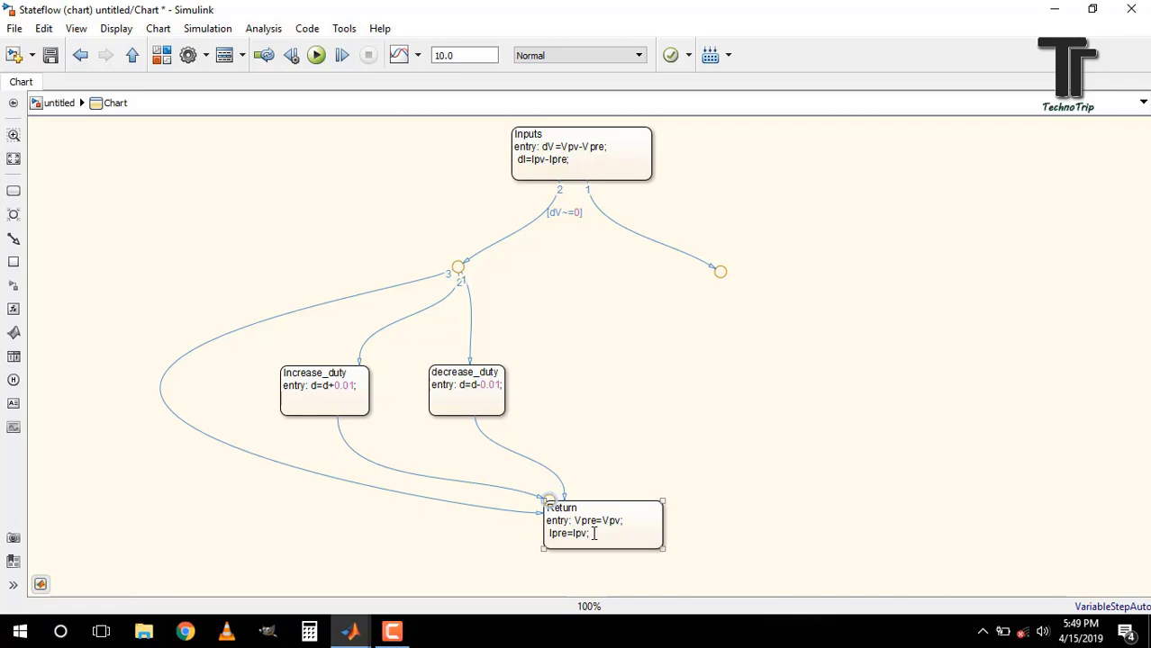
Step: Delete and redraw the Increase_duty-to-Return transition from Increase_duty's bottom edge
click(527, 491)
key(Delete)
click(332, 414)
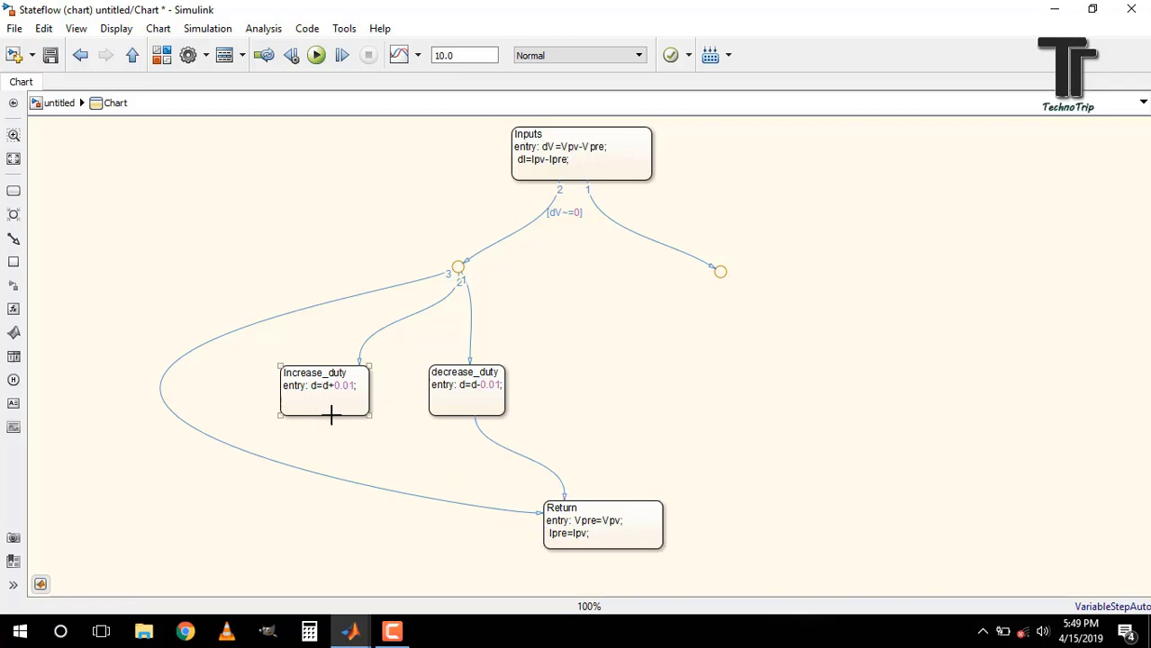
click(13, 238)
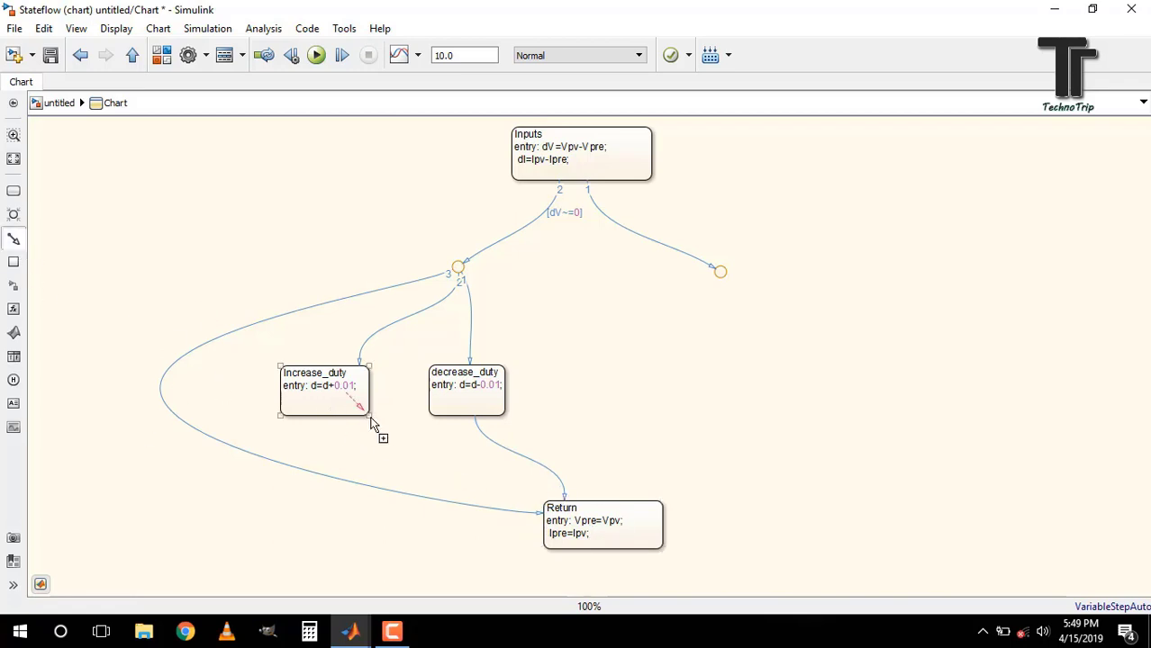
click(537, 539)
drag(517, 533, 321, 401)
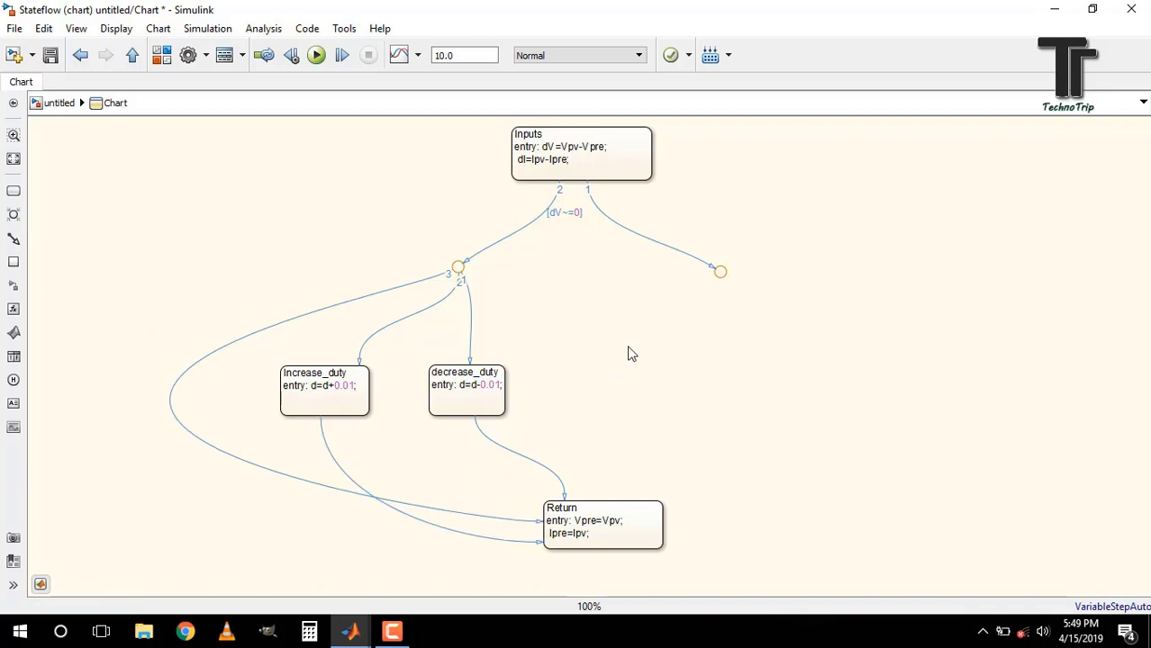
click(363, 337)
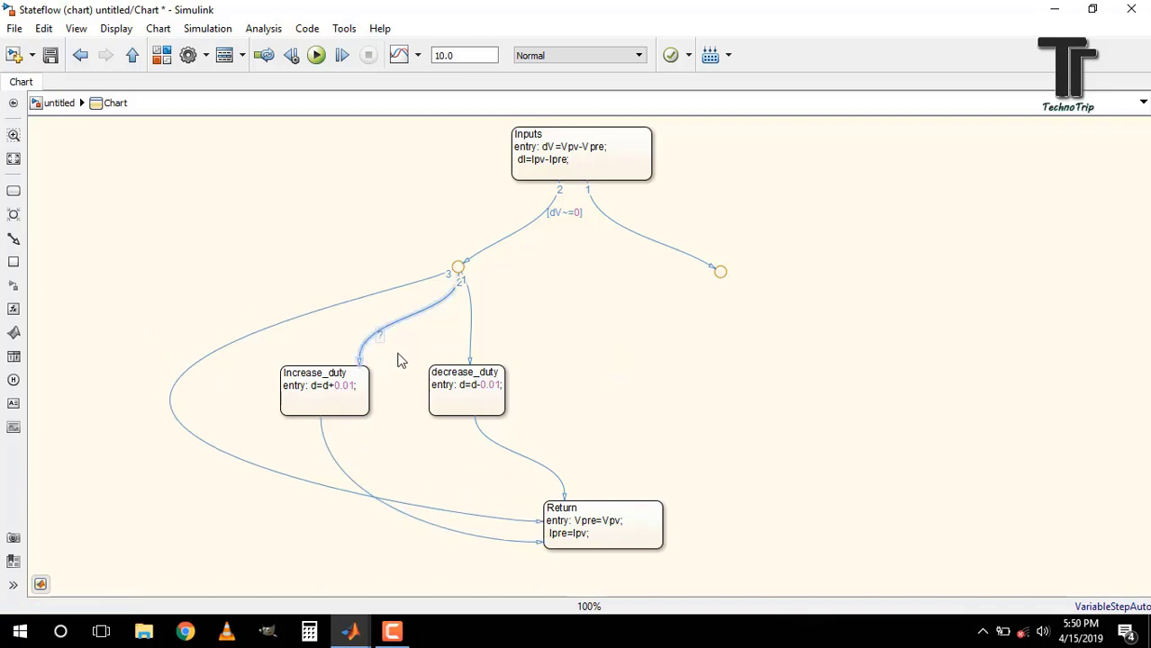
click(381, 335)
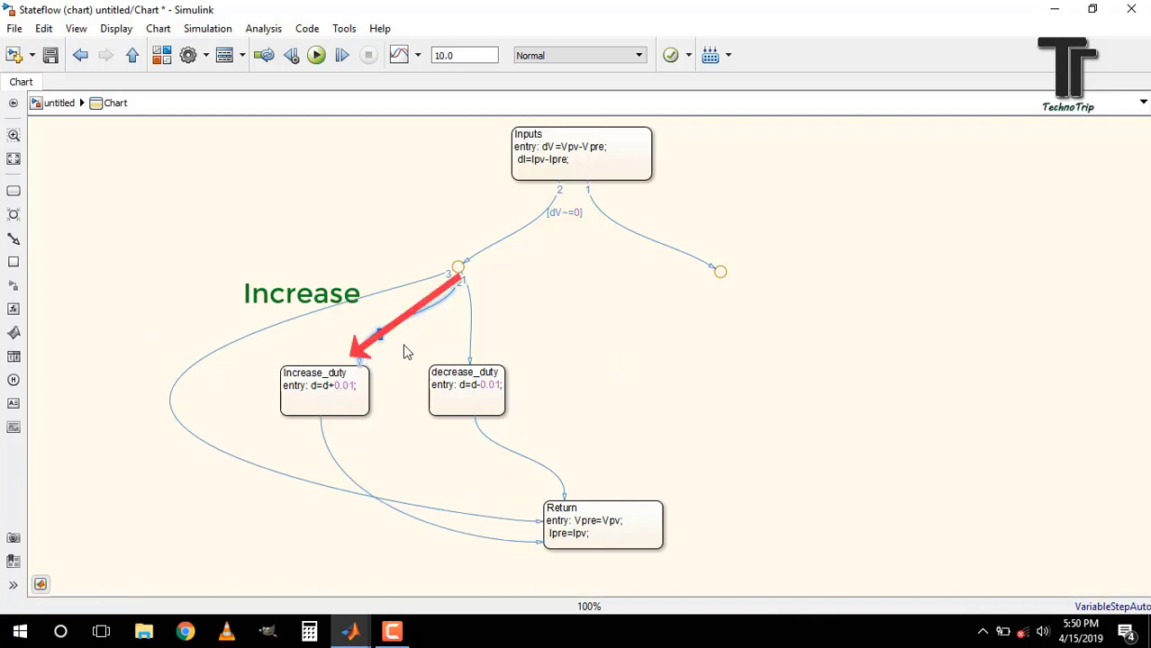
Step: Guard the junction-to-Increase_duty transition with [Ipv+Vpv(dI/dV)>0] and copy that condition
text(1)
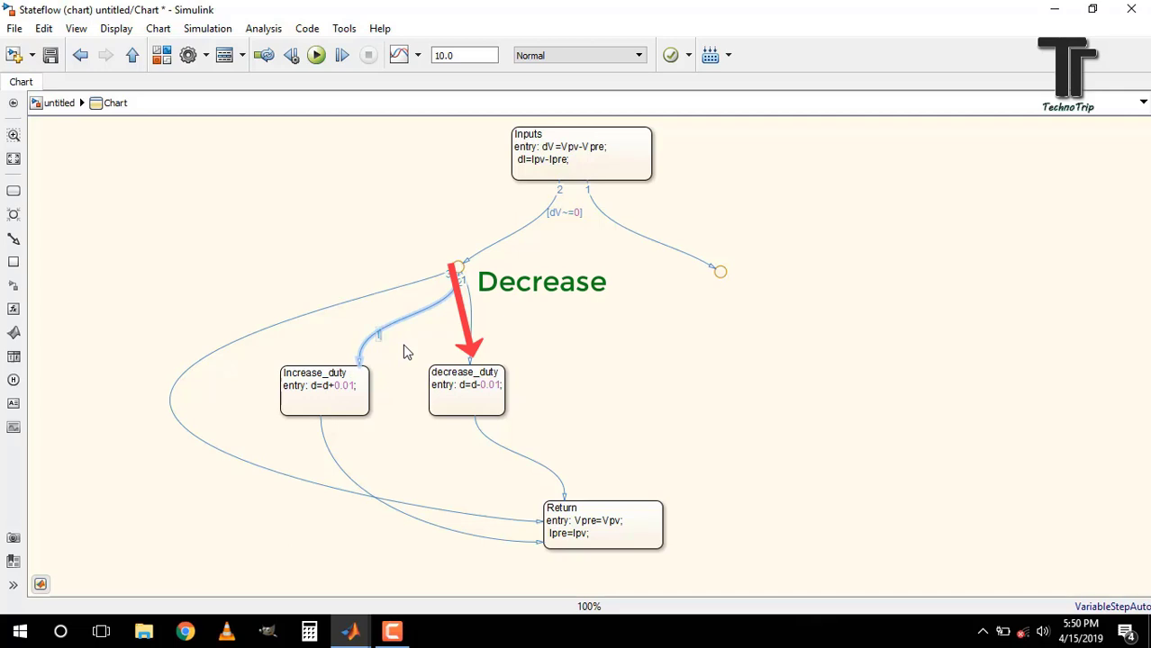
text(Ipv+)
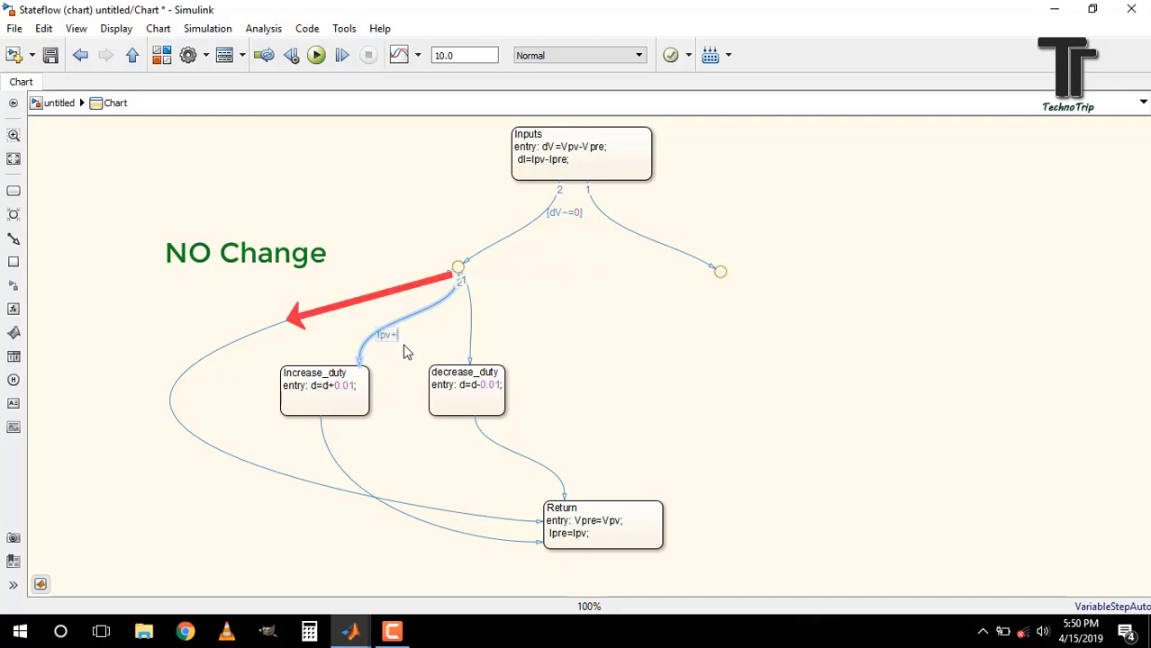
text(Vpv)
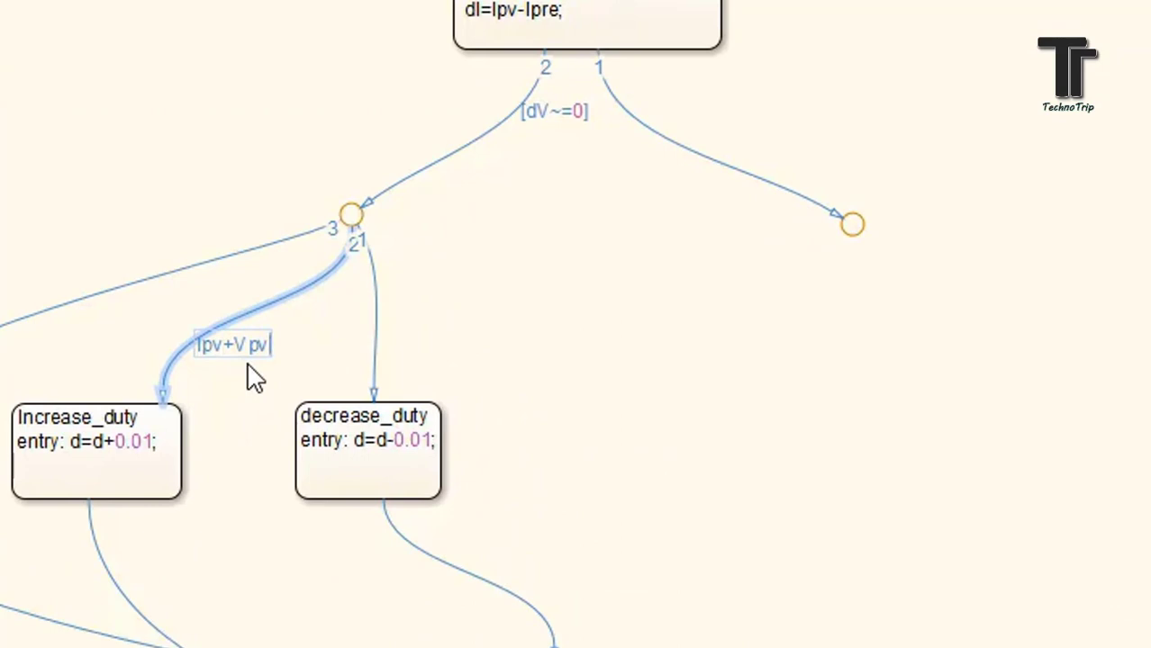
text((dI/dV))
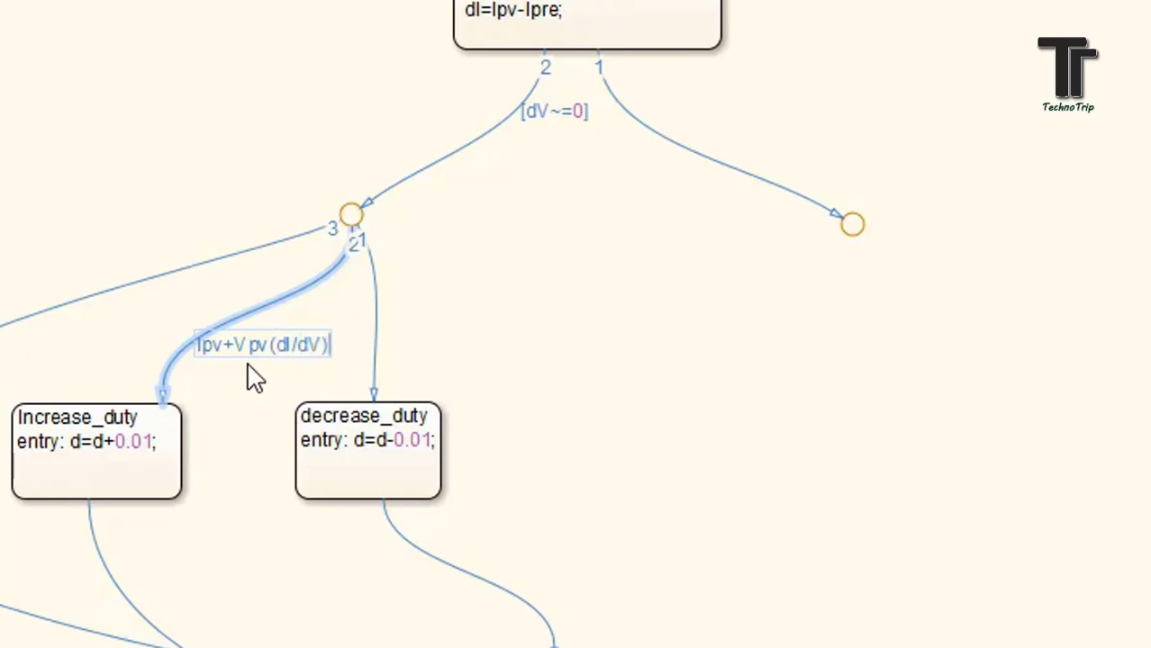
text(>0)
click(480, 347)
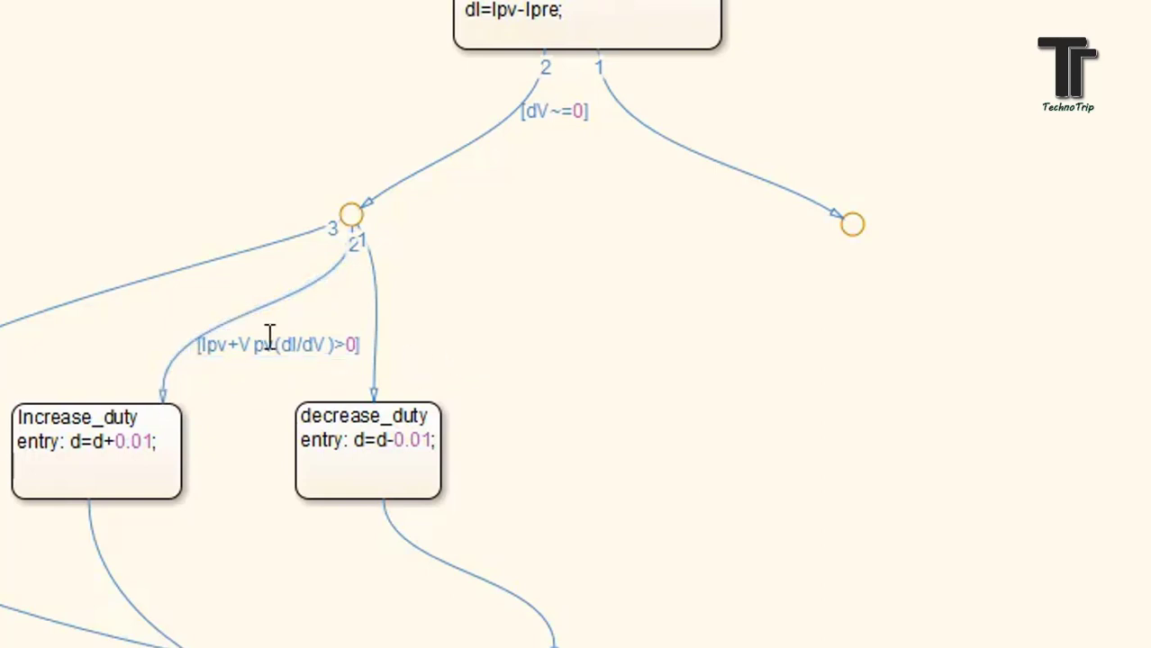
click(270, 335)
double_click(264, 341)
key(ctrl+a)
key(ctrl+c)
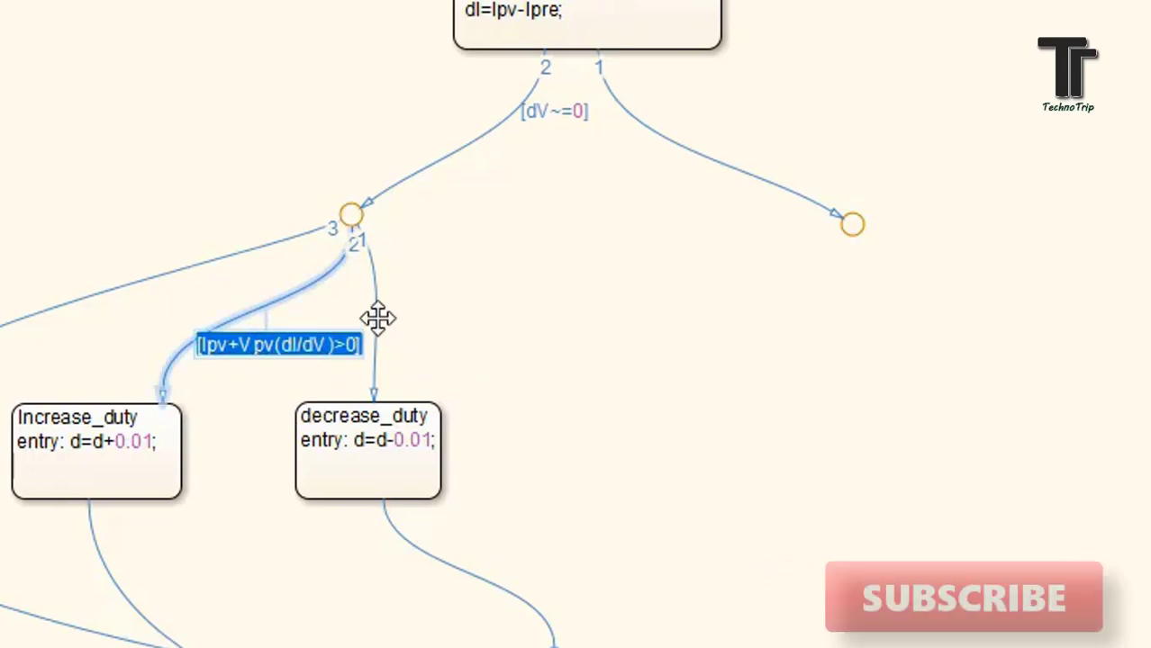
Step: Paste the guard onto the decrease_duty transition, changing it to [Ipv+Vpv(dI/dV)<0]
click(375, 315)
key(ctrl+v)
key(Left)
key(Left)
key(BackSpace)
text(<)
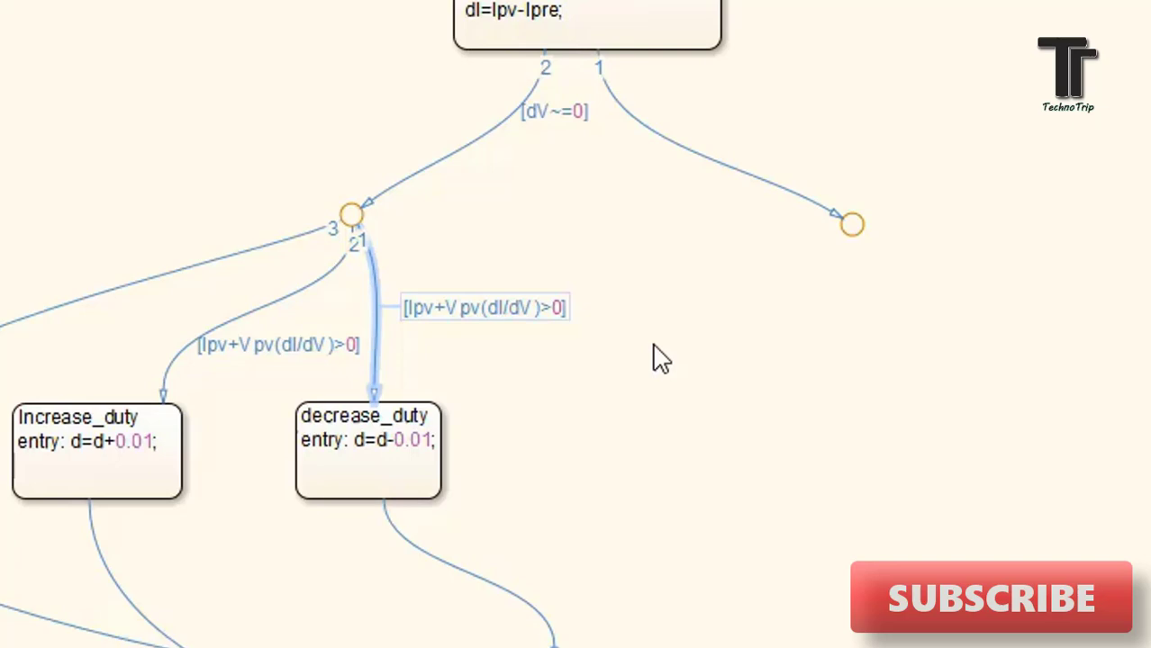
click(641, 229)
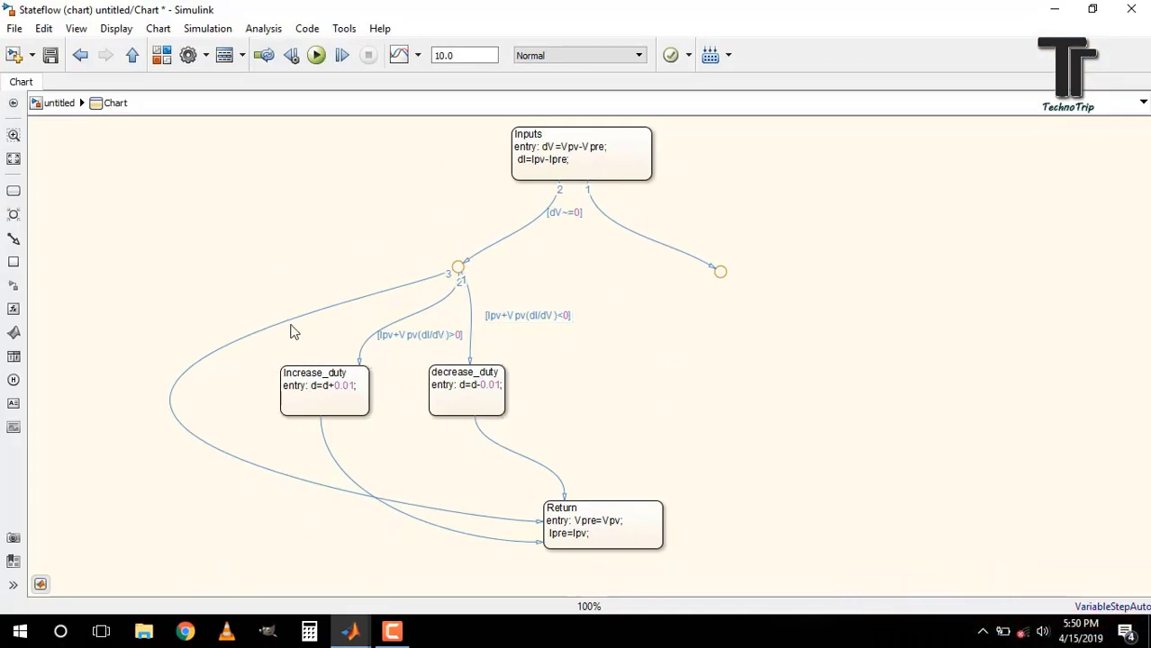
Step: Copy Increase_duty and decrease_duty to the right as Increase_duty1 and decrease_duty1
click(314, 401)
drag(314, 401, 778, 398)
click(497, 387)
drag(497, 387, 876, 391)
Step: Connect the right-hand junction to the Return state and to decrease_duty1
click(897, 461)
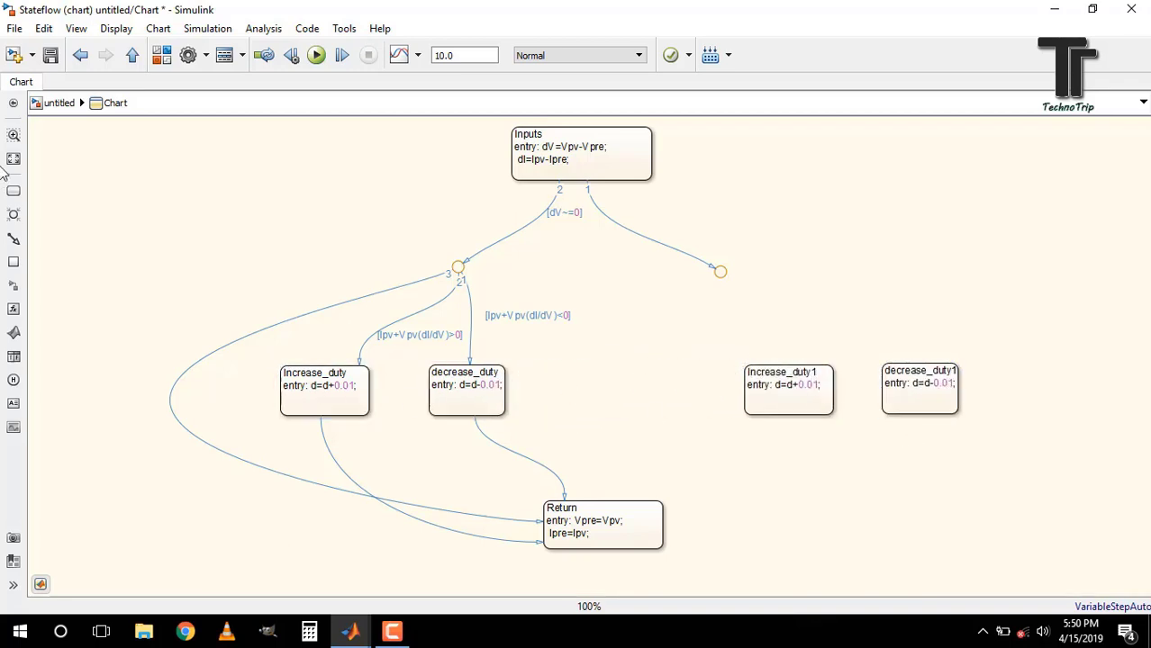
click(13, 238)
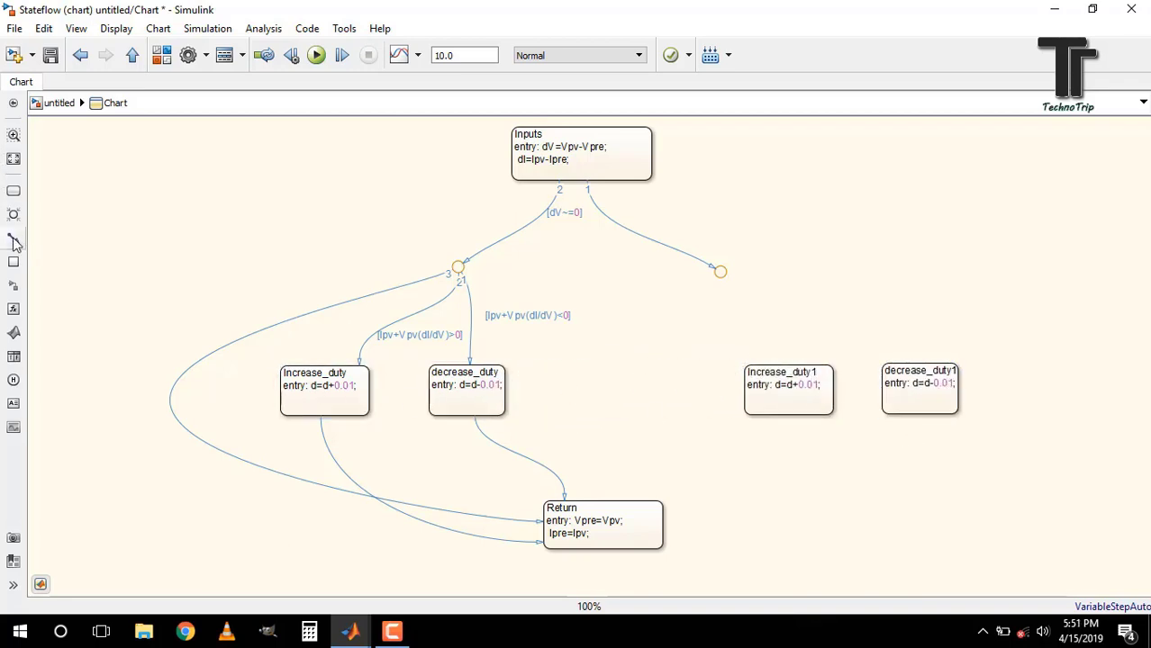
click(666, 533)
click(761, 367)
drag(689, 525, 753, 365)
click(13, 239)
click(914, 365)
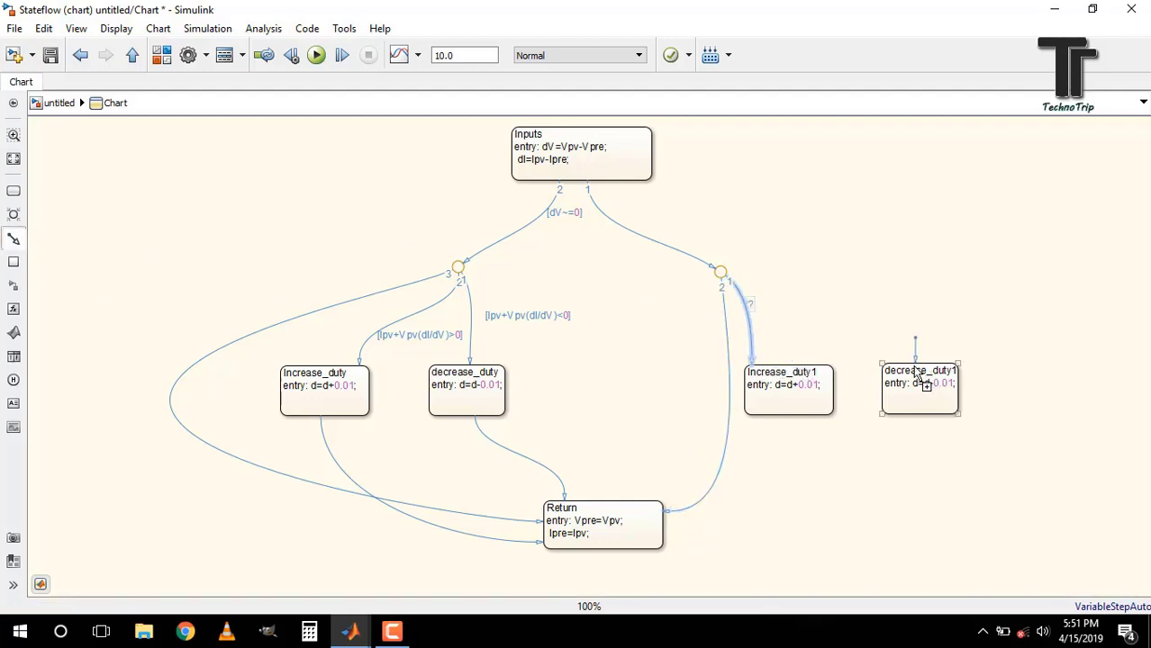
drag(905, 331, 722, 272)
click(814, 320)
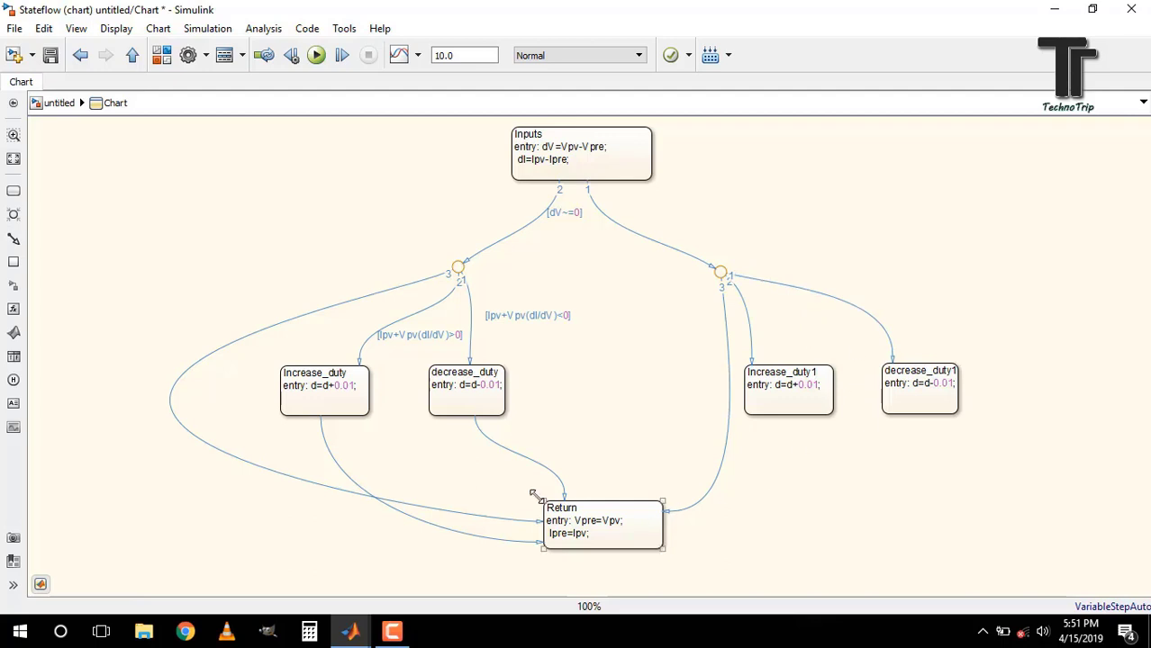
Step: Route transitions from Increase_duty1 and decrease_duty1 down into the Return state
click(14, 239)
click(668, 538)
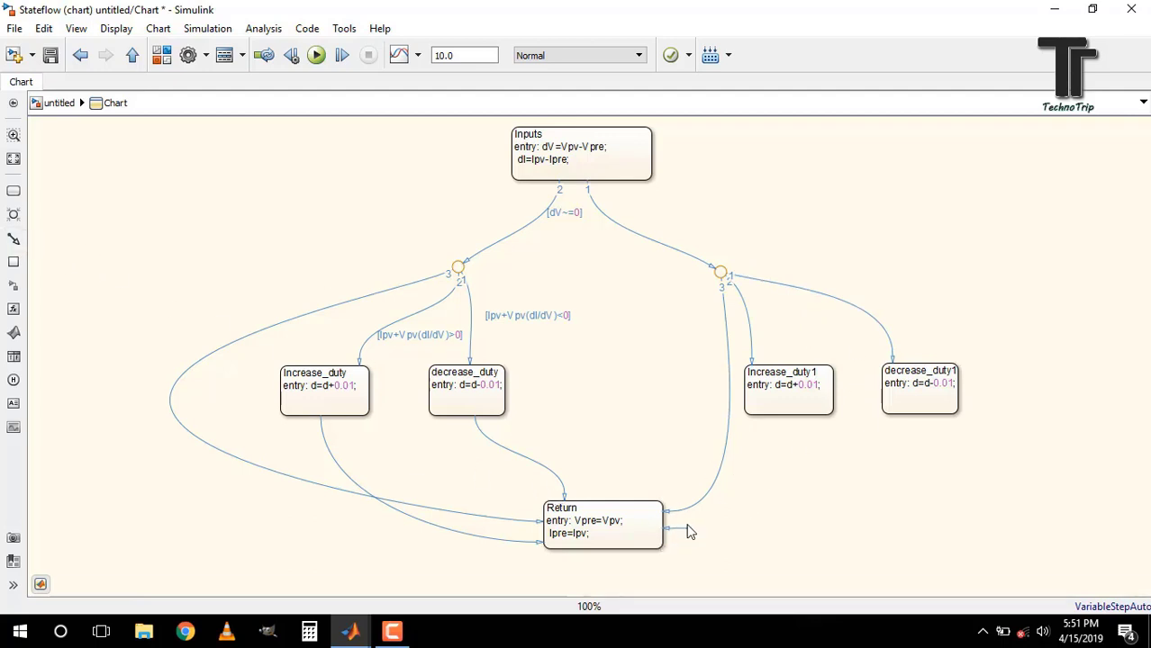
drag(689, 527, 788, 420)
click(13, 238)
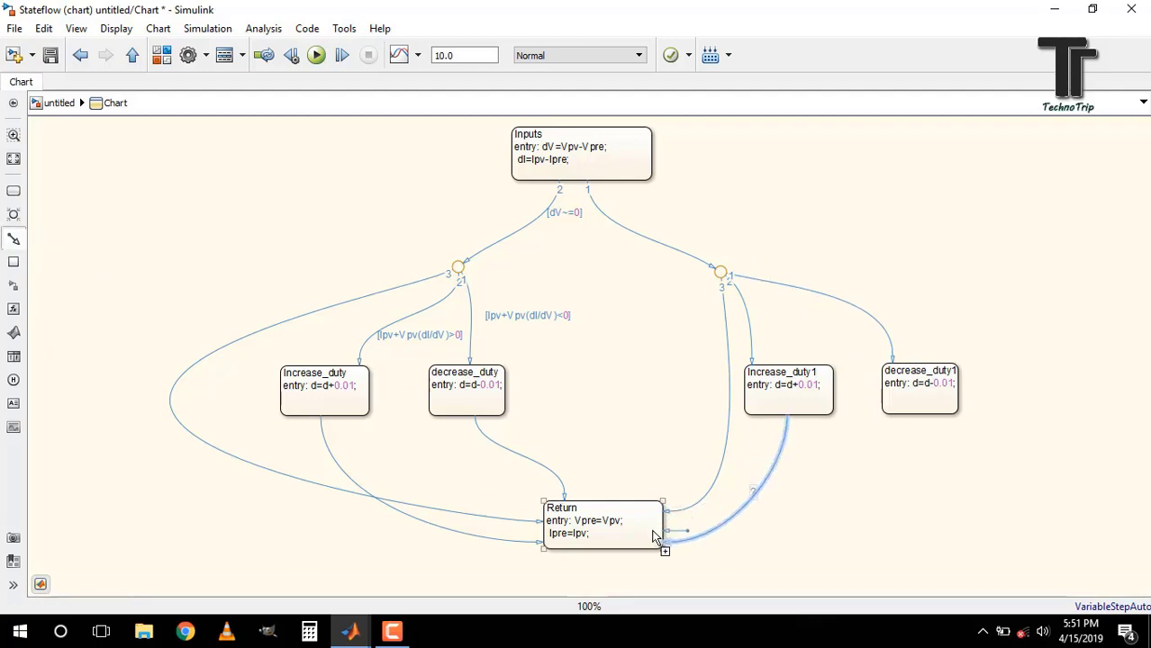
click(669, 508)
drag(689, 500, 914, 416)
click(925, 486)
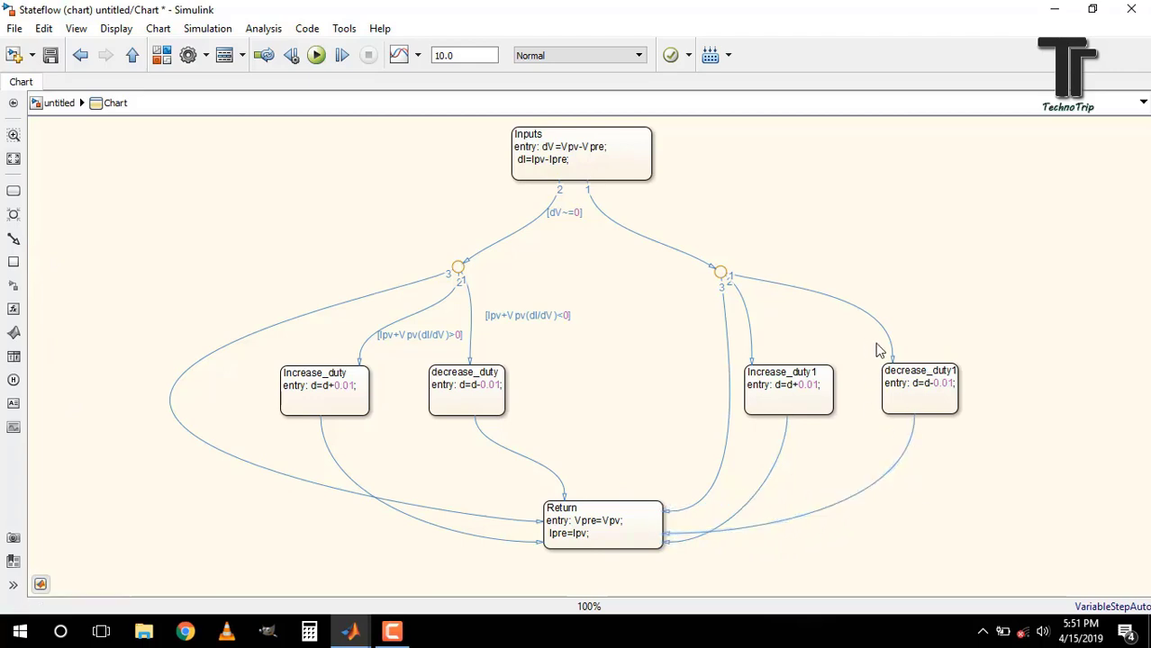
click(757, 323)
click(762, 317)
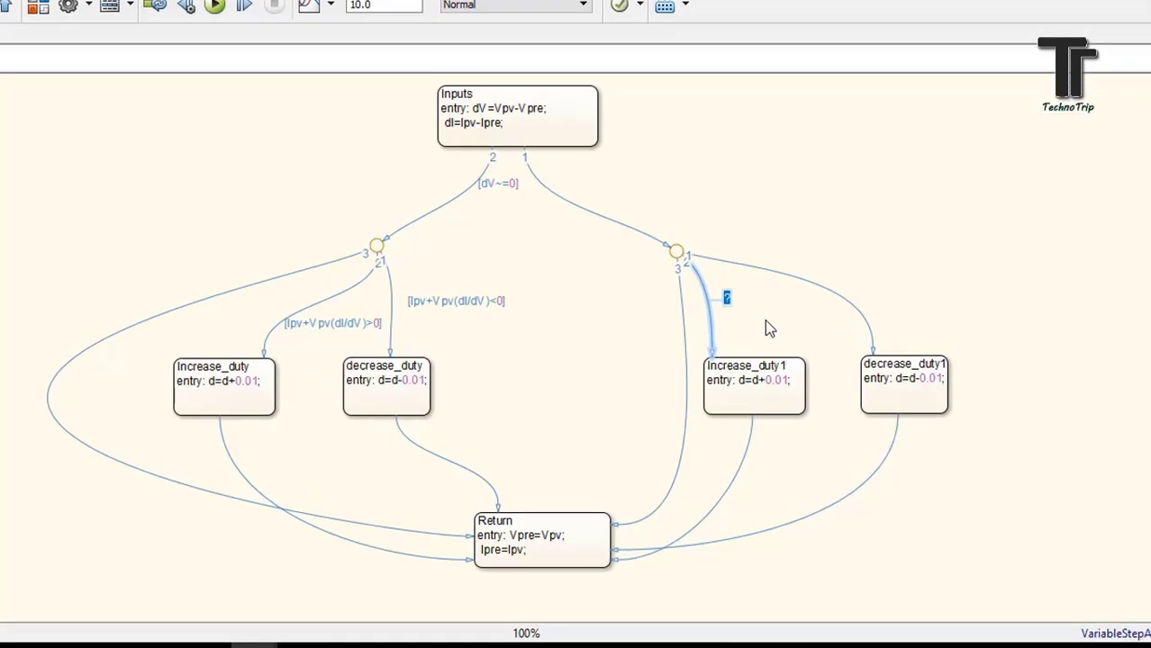
Step: Enter the dI>0 guard on the right junction's branch into Increase_duty1
text(d)
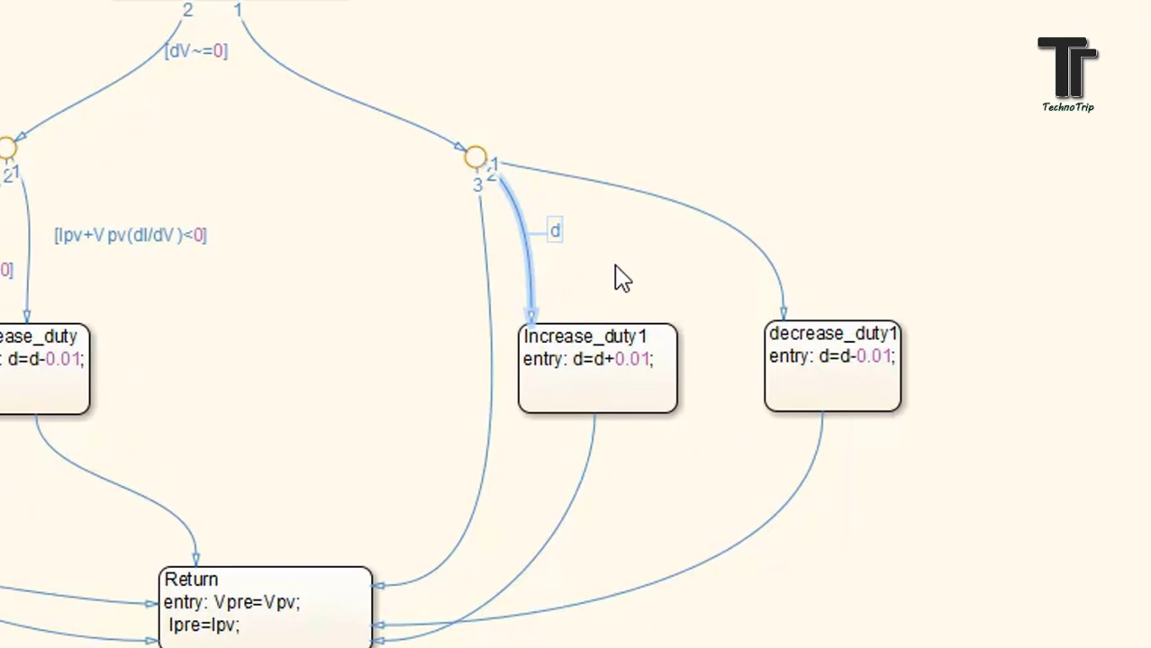
text(I>0)
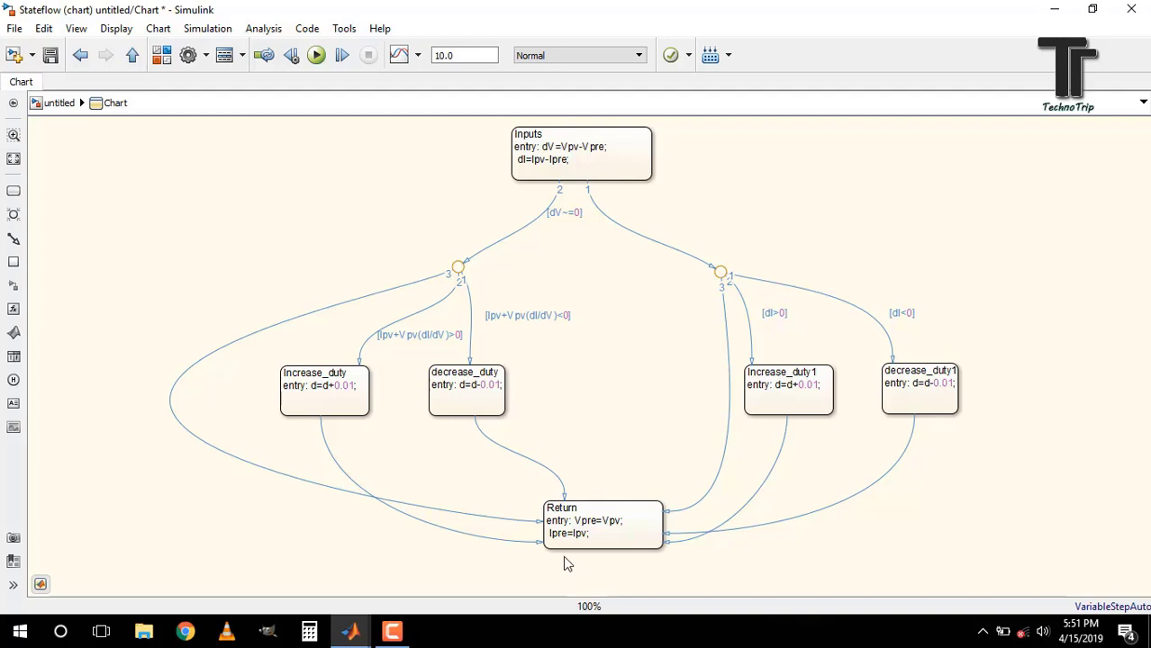
Step: Draw a transition looping from Return around the right side back to Inputs
mouse_move(651, 160)
mouse_down()
mouse_move(671, 151)
mouse_move(624, 520)
mouse_up()
drag(674, 361, 1032, 389)
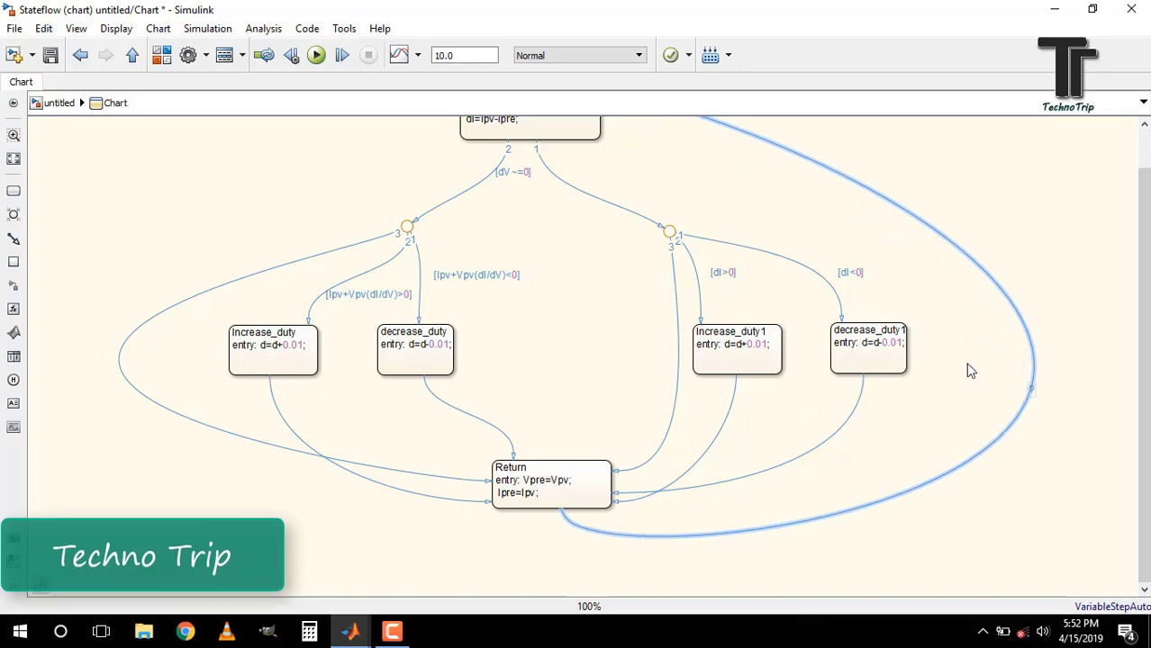
key(space)
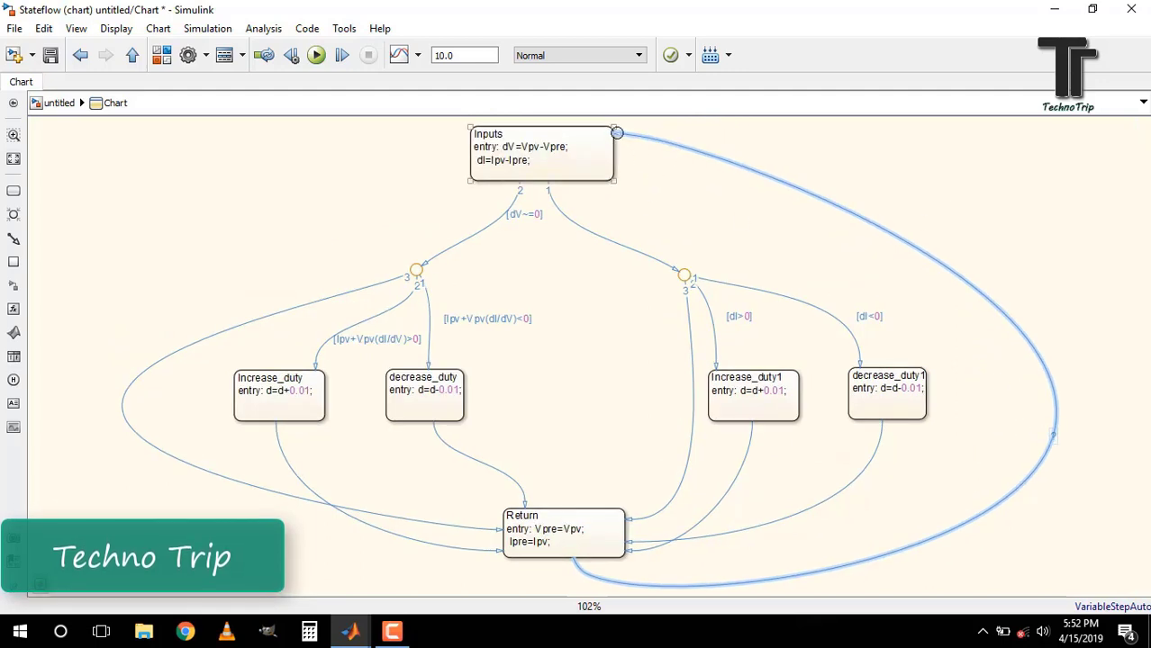
click(631, 142)
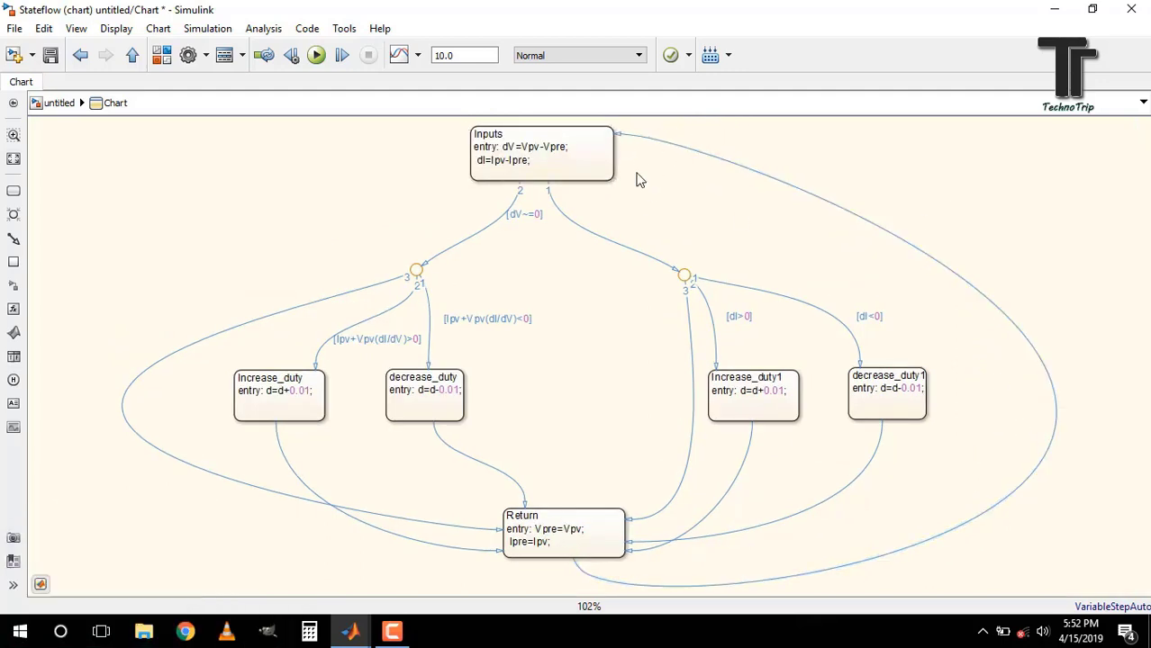
Step: Add an Init state left of Inputs with Vpre=15;, Ipre=2; and d=0.5;
click(13, 191)
click(290, 159)
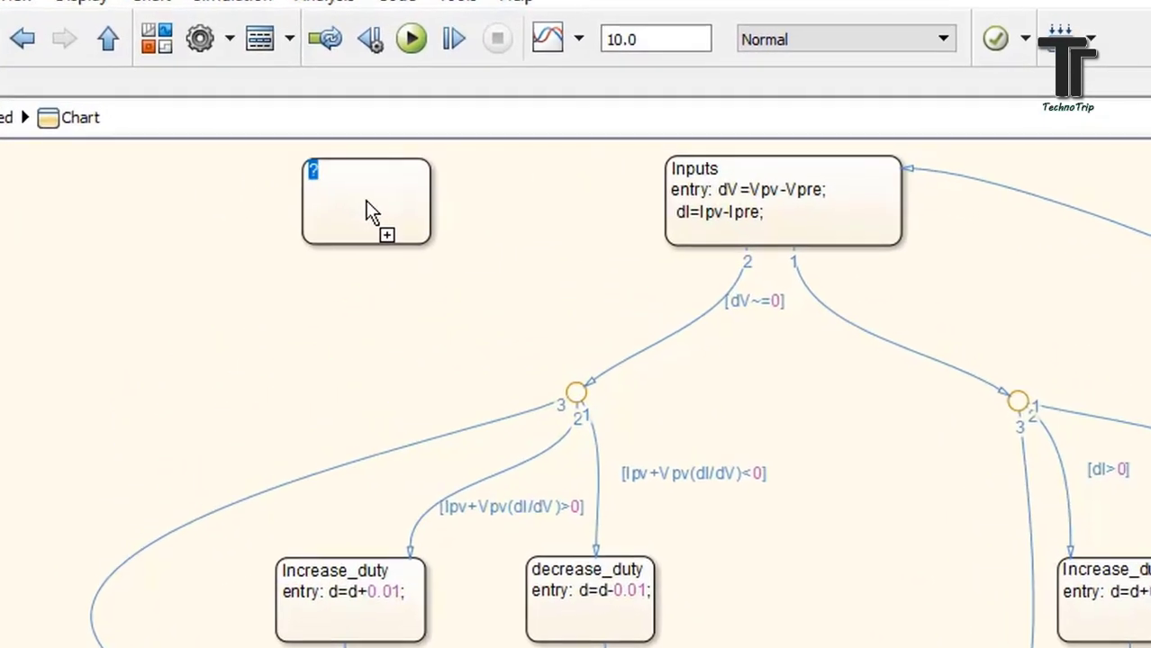
text(Init)
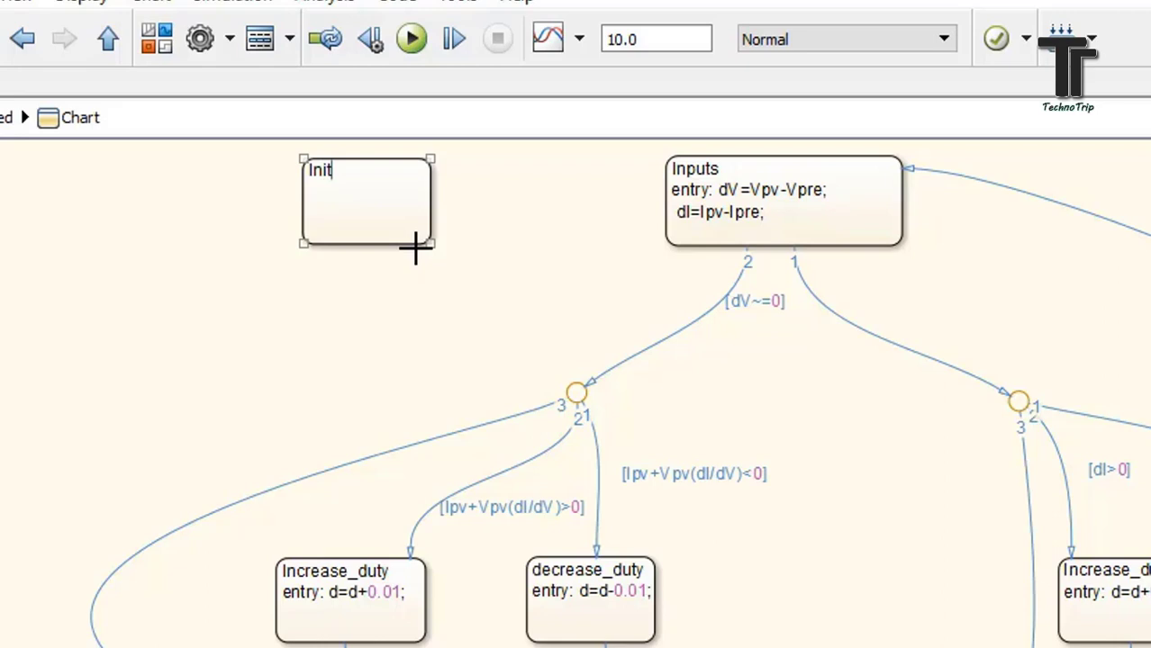
key(Return)
text(Vpre=15)
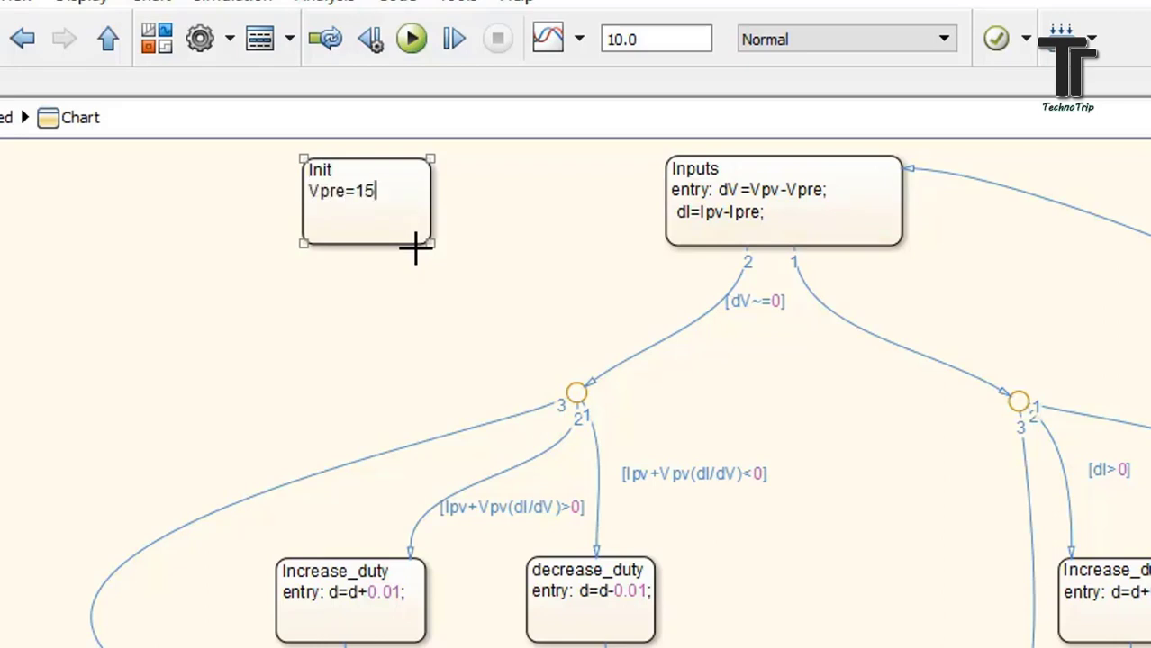
text(;)
key(Return)
text(Ipre=2;)
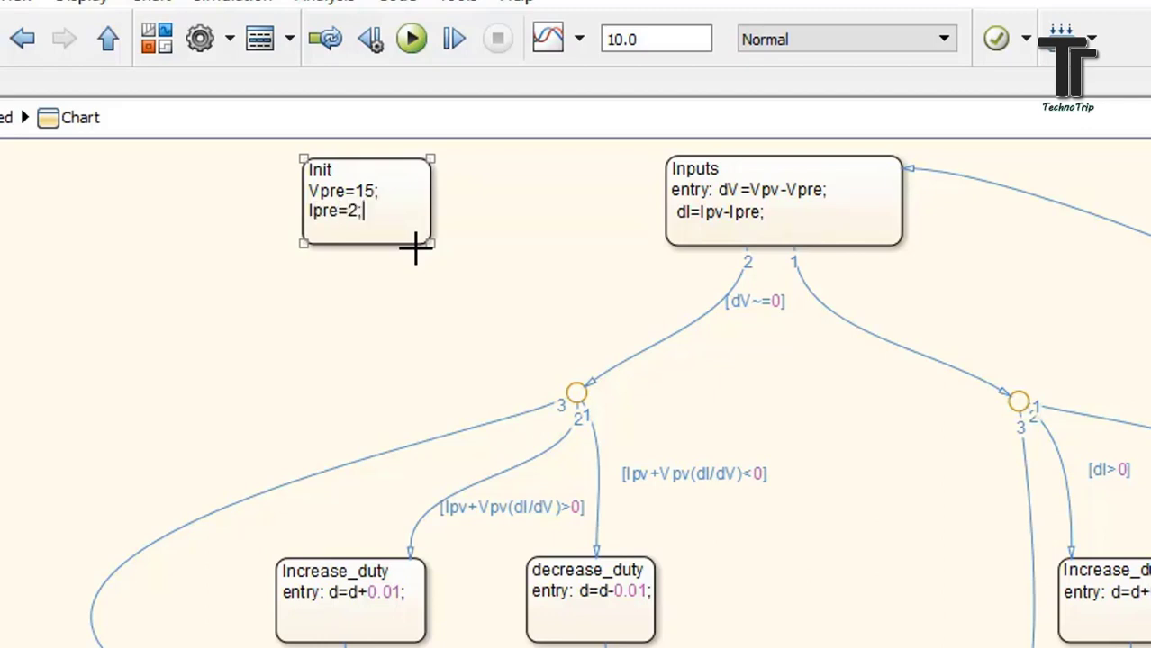
click(303, 406)
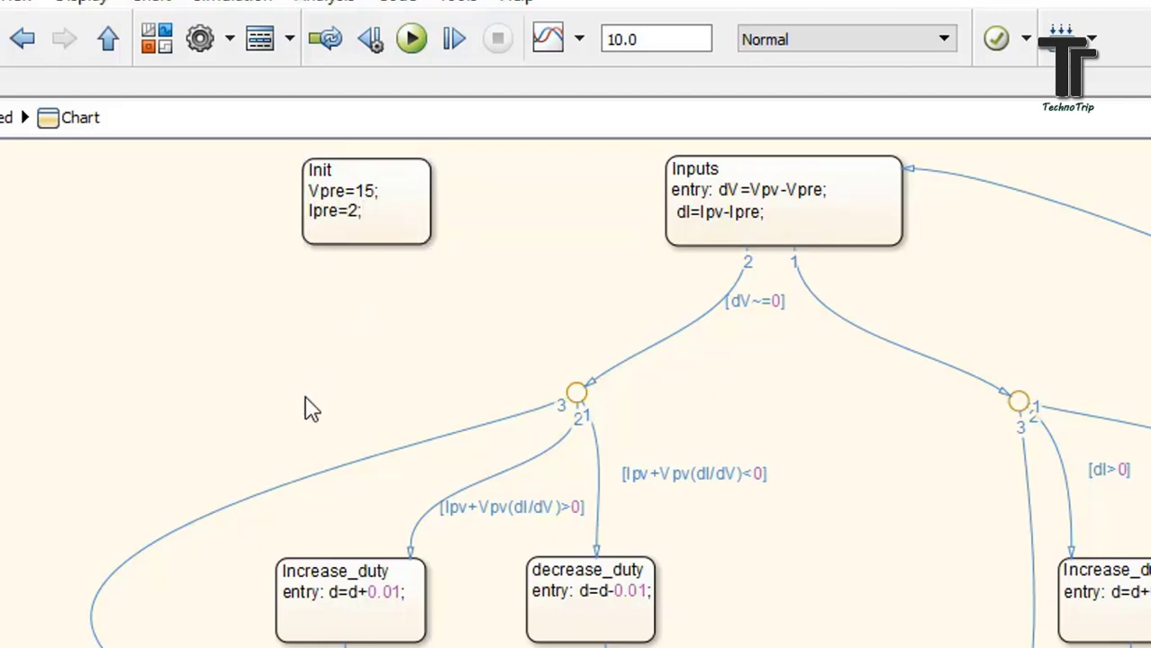
click(352, 602)
key(Return)
text(d=)
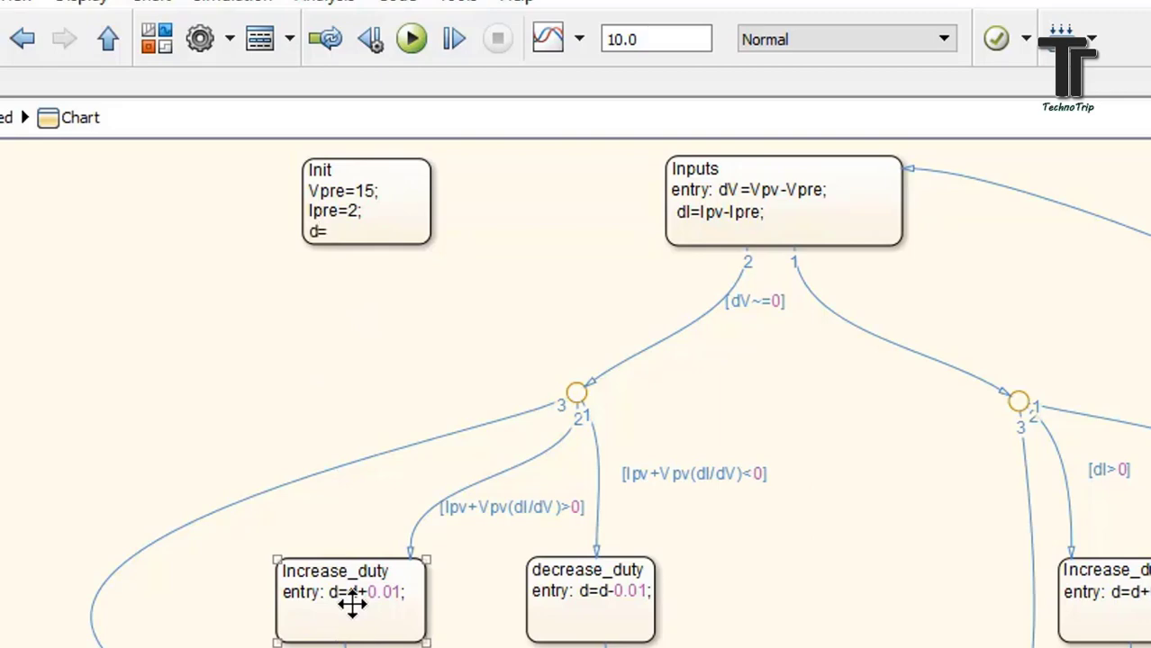
text(0.5;)
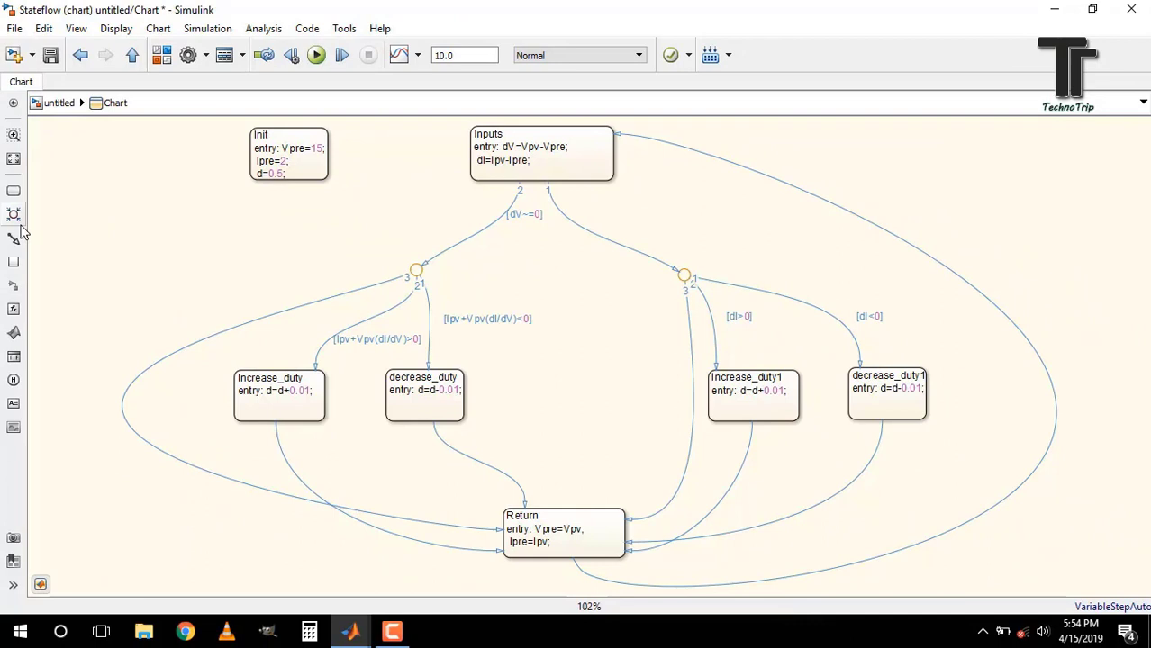
Step: Link Init to Inputs and set d's scope to Output, keeping Vpv and Ipv as chart inputs
drag(329, 154, 467, 154)
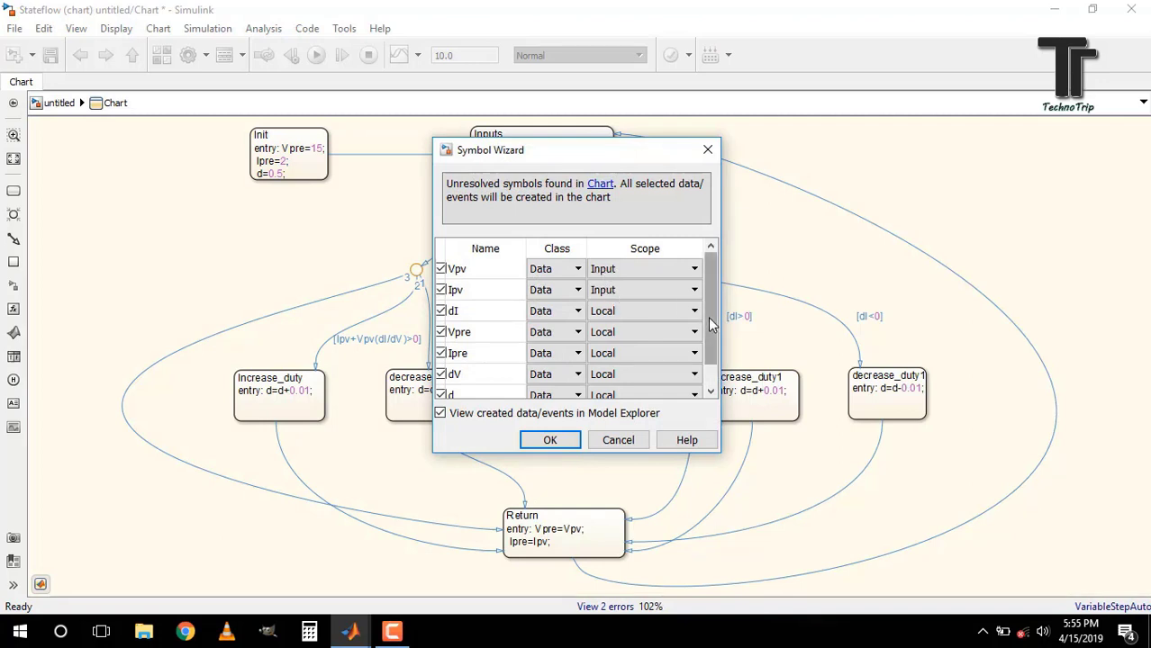
scroll(708, 316, down, 1)
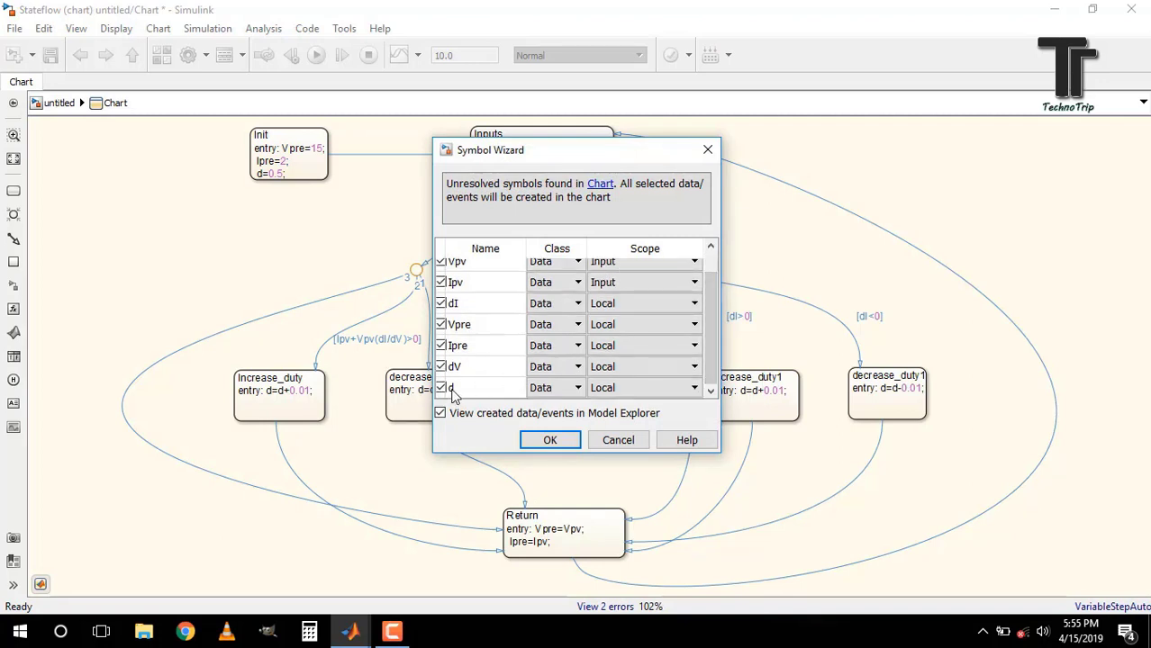
click(628, 389)
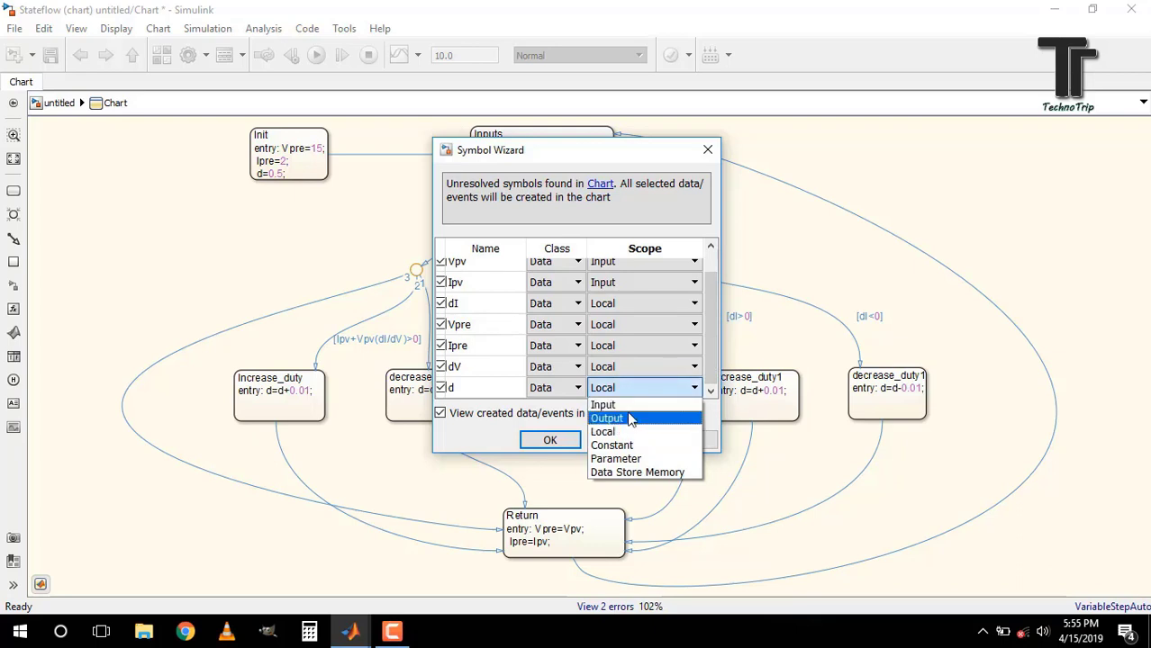
click(630, 420)
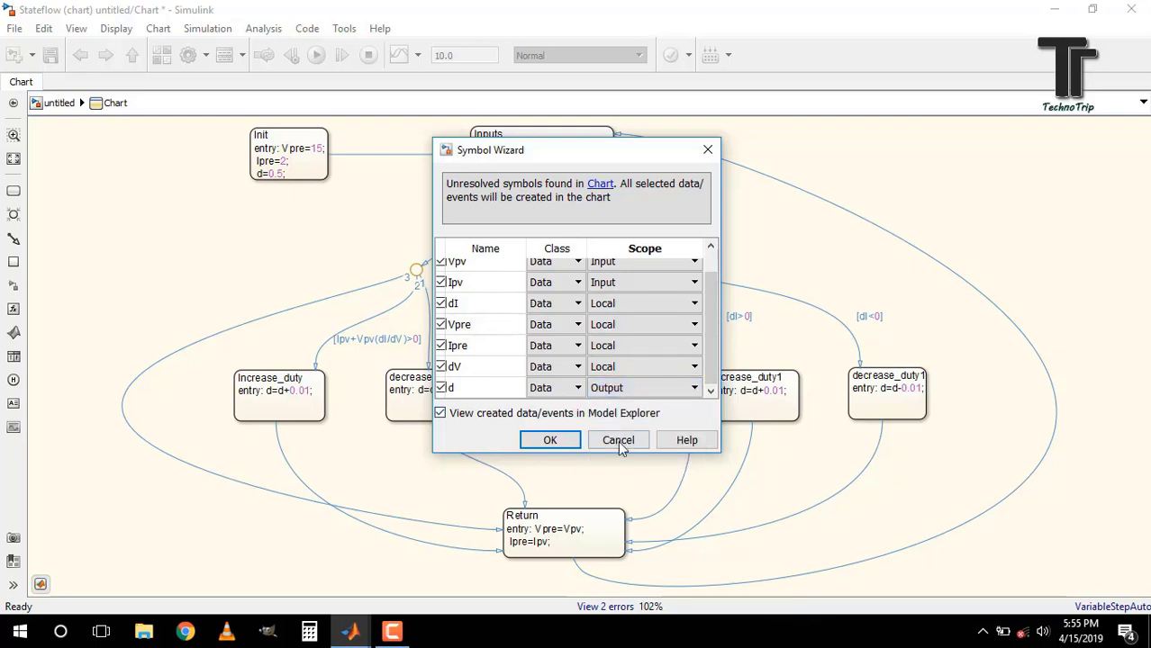
click(550, 441)
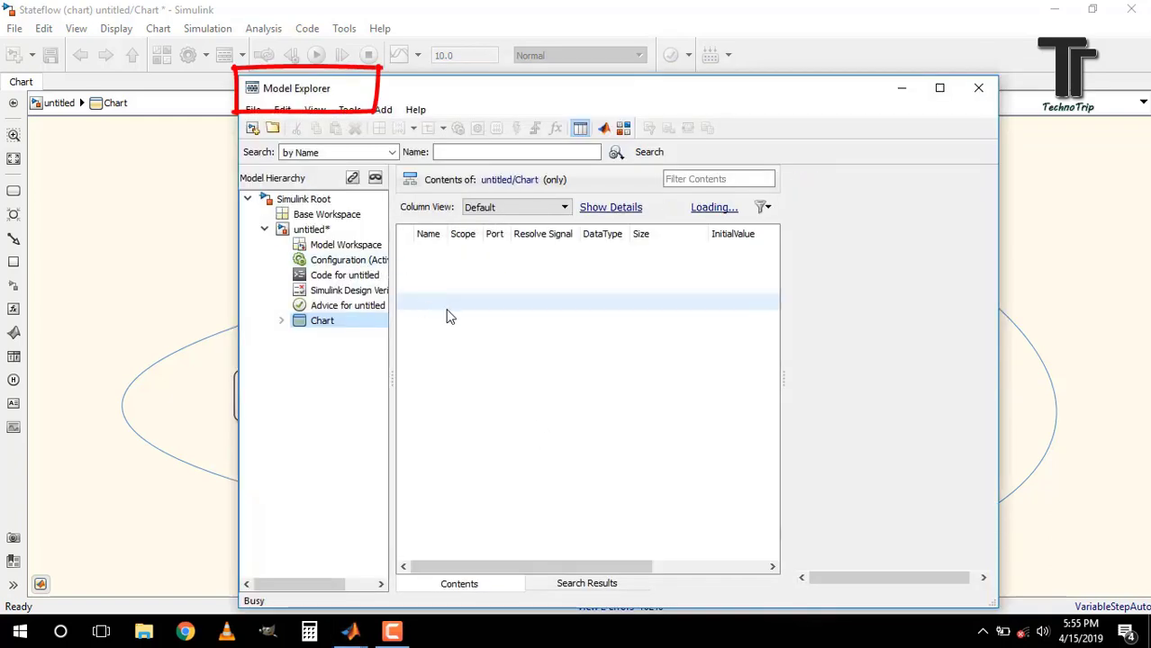
click(989, 93)
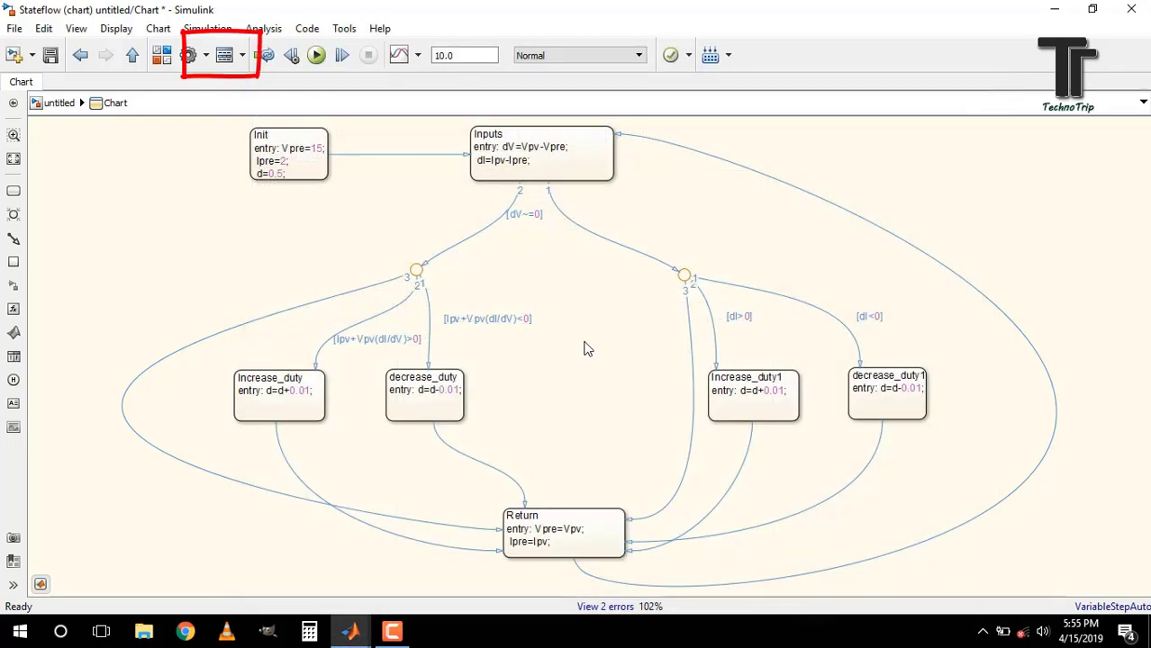
click(293, 163)
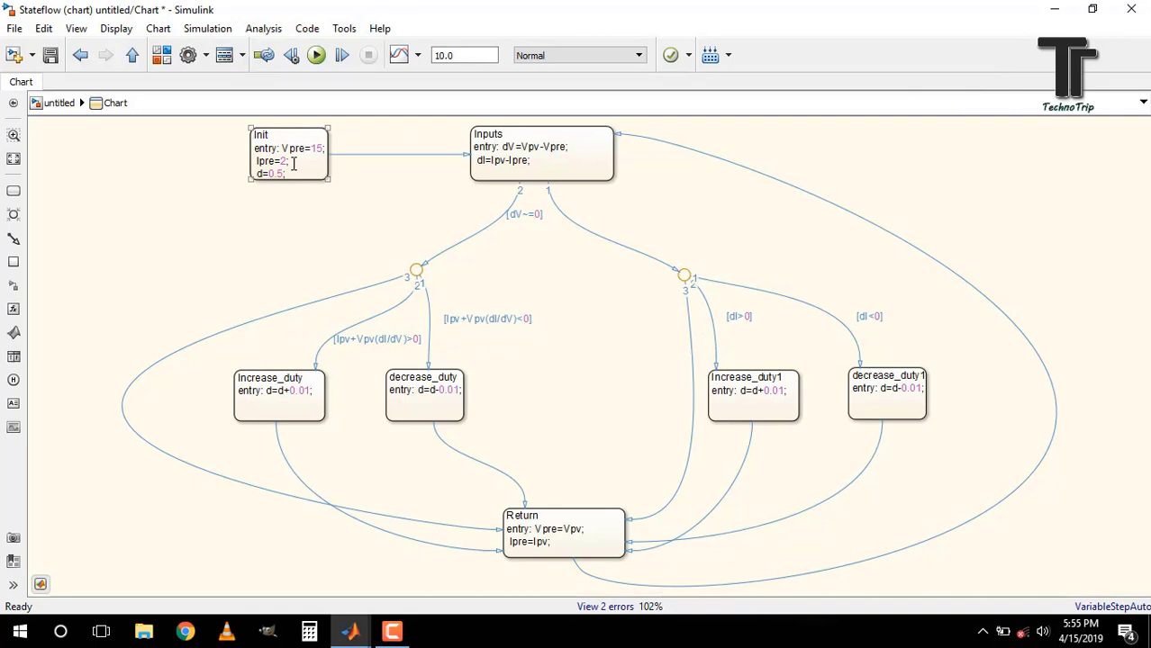
Step: Run the simulation twice and review the reported chart errors in the Diagnostic Viewer
click(316, 55)
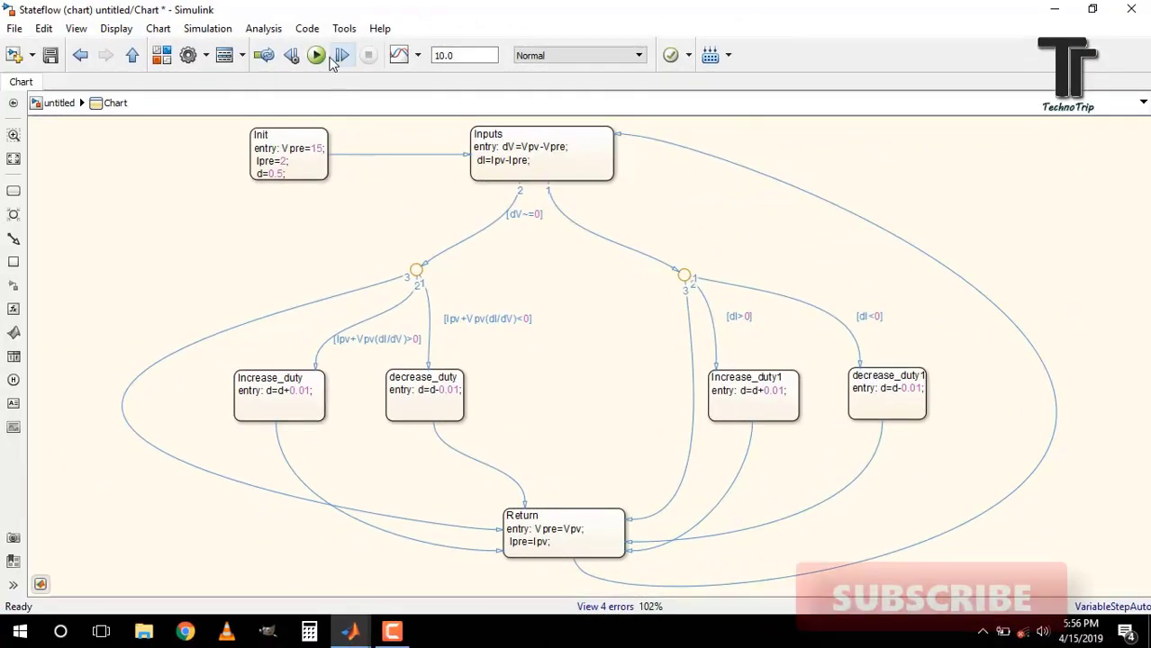
click(316, 55)
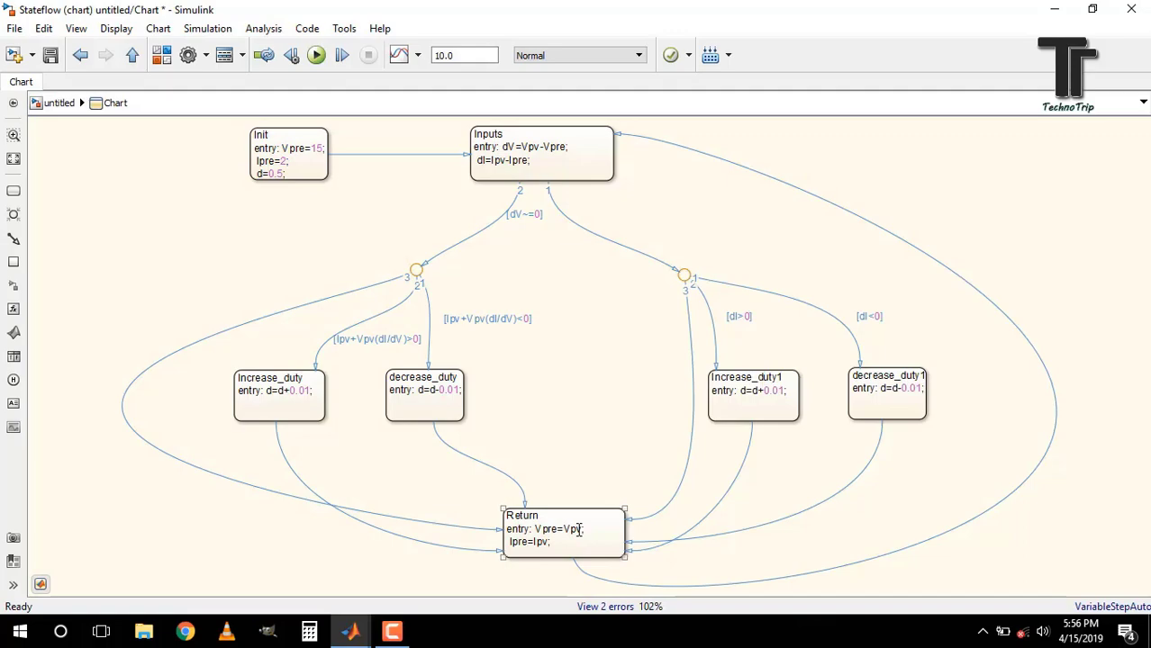
click(600, 609)
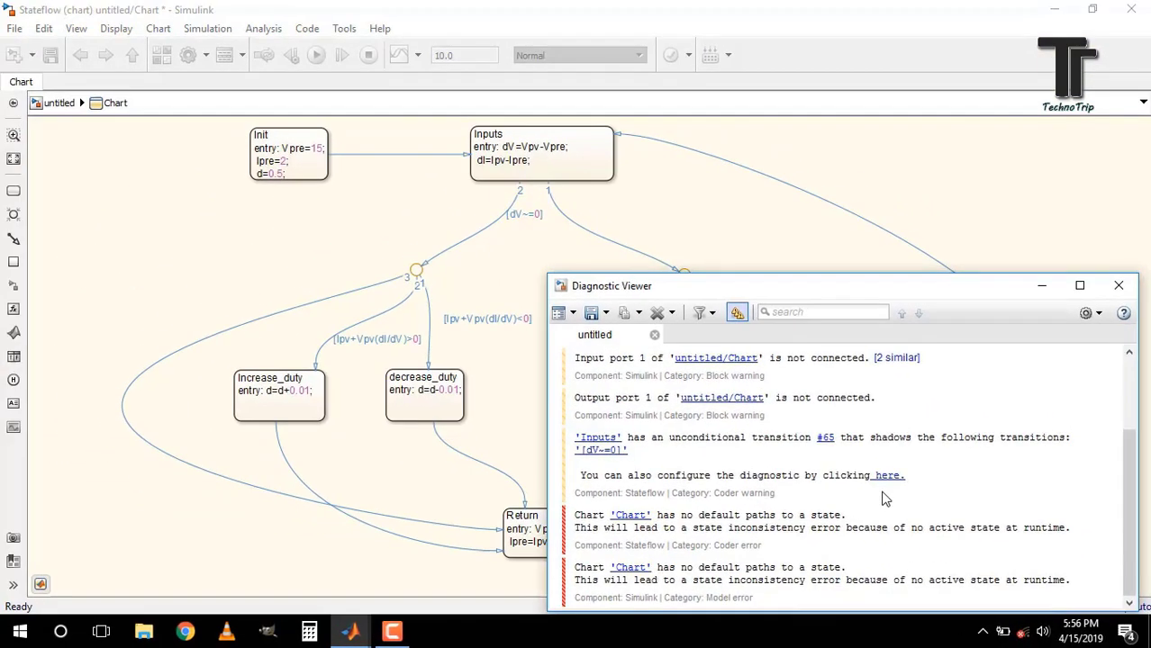
click(13, 133)
Step: Add a default transition into the Init state and rerun the model
click(14, 238)
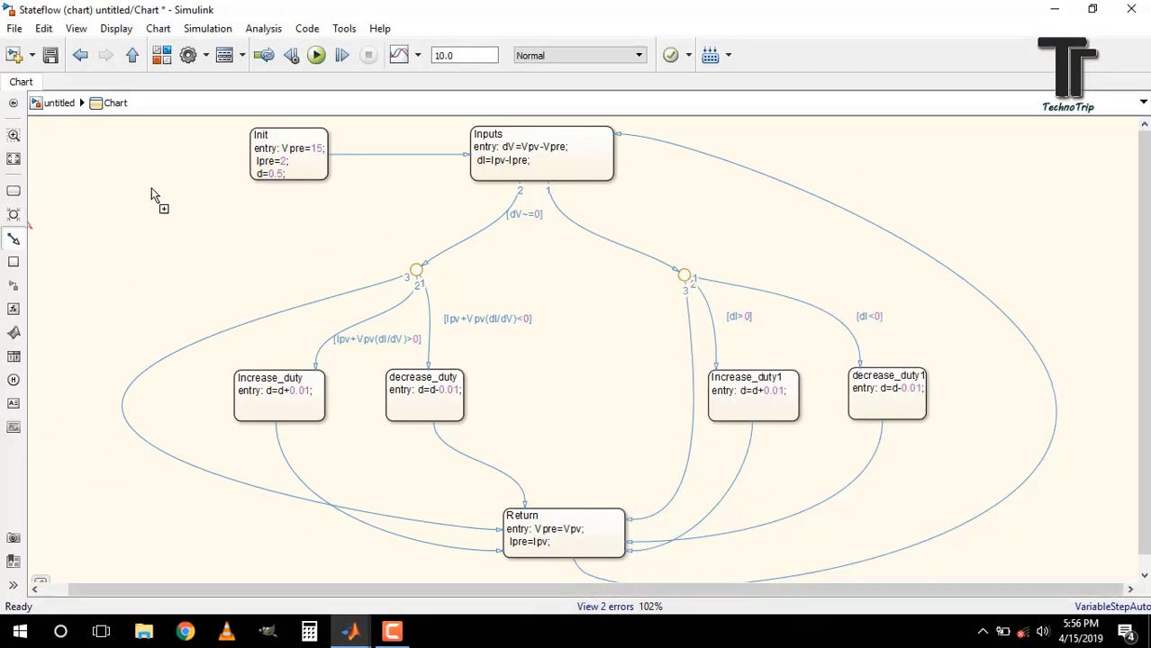
click(248, 153)
click(316, 56)
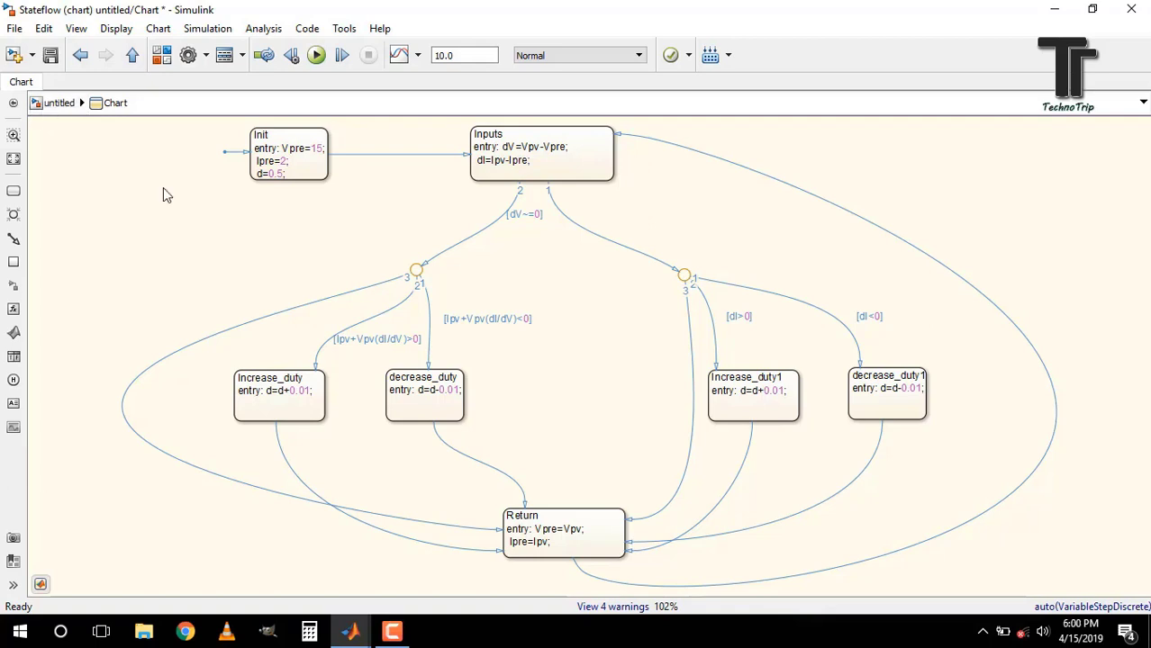
Step: Paste the PV buck-boost circuit and wire the Chart from the unit delays to the Duty Ratio display
click(59, 102)
drag(465, 306, 706, 521)
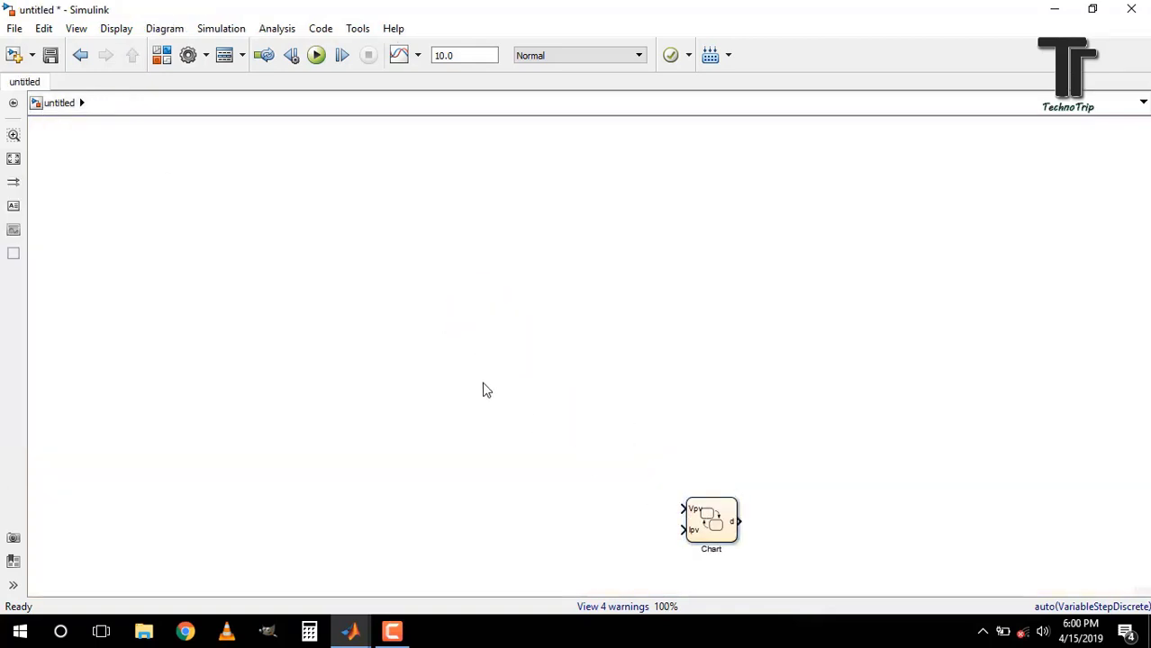
key(ctrl+v)
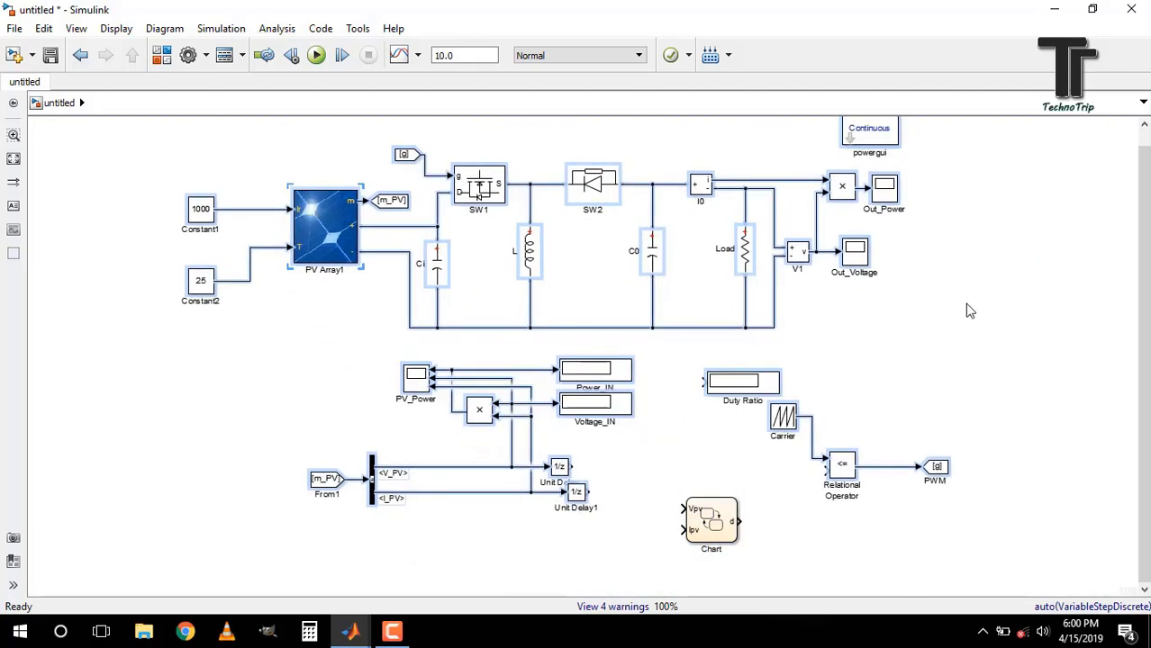
drag(313, 242, 320, 263)
click(707, 531)
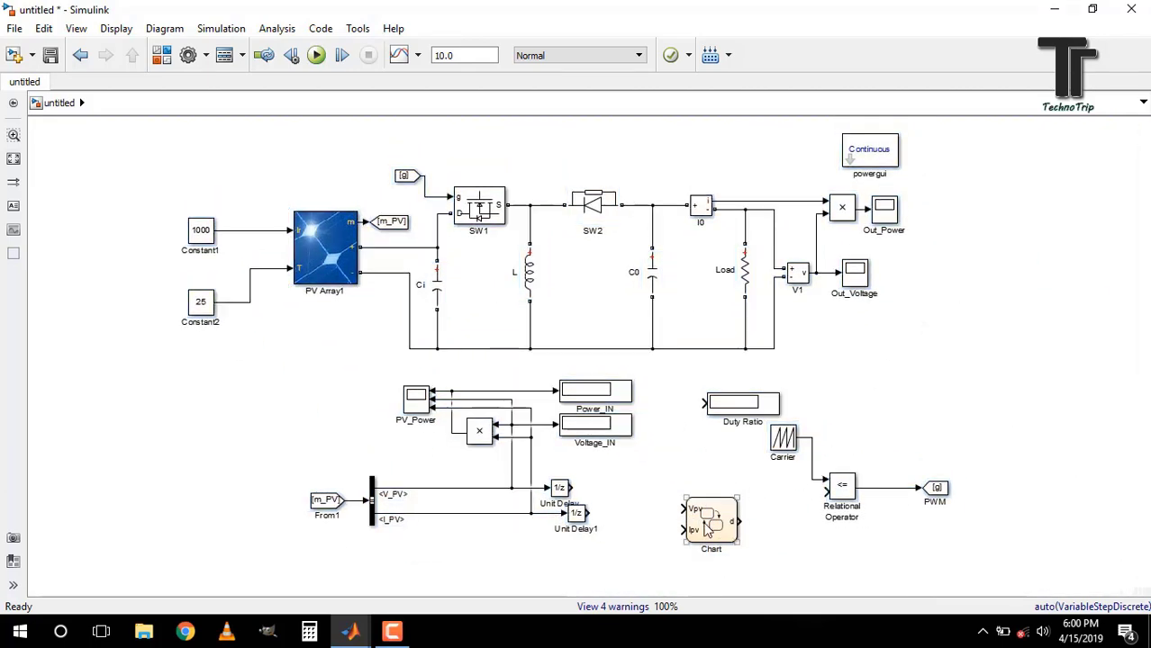
drag(682, 510, 838, 487)
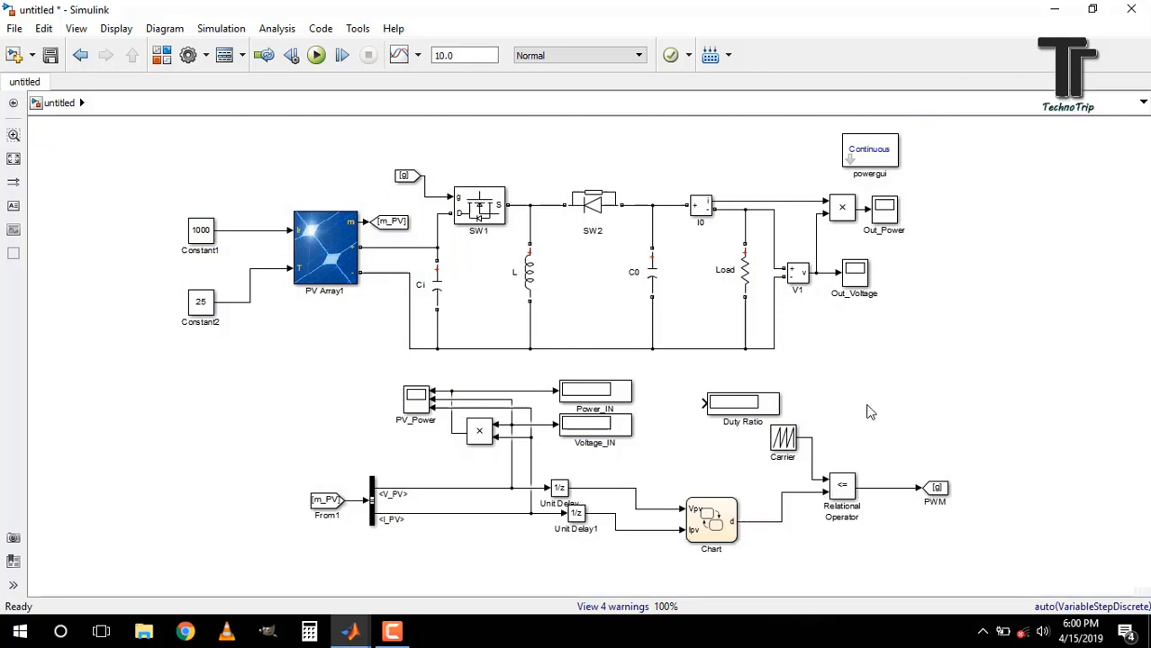
drag(702, 407, 781, 495)
drag(693, 565, 757, 475)
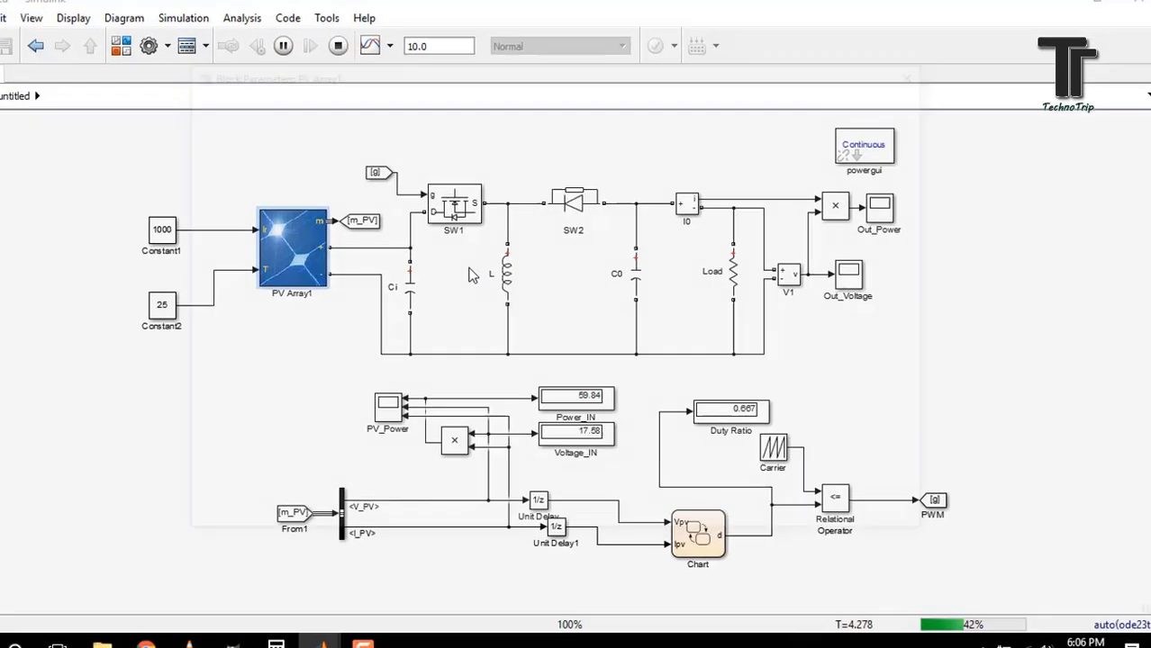
Step: Check the PV Array's maximum power point: 17.6 V and 3.4 A
double_click(297, 248)
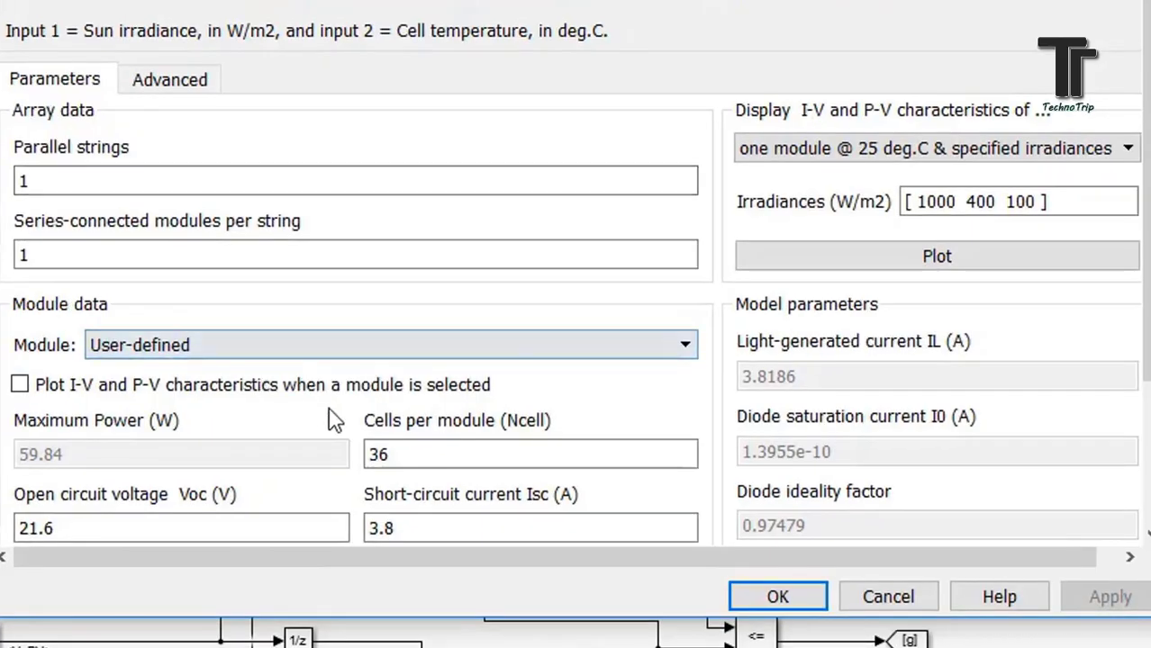
scroll(333, 419, down, 3)
double_click(83, 439)
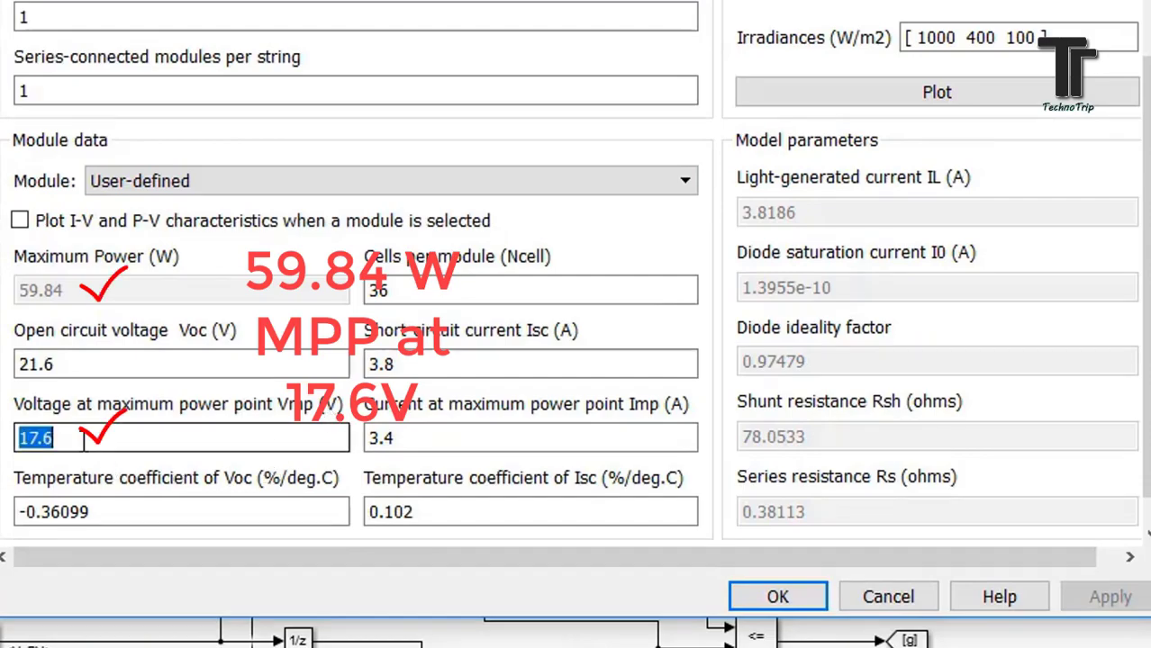
double_click(407, 438)
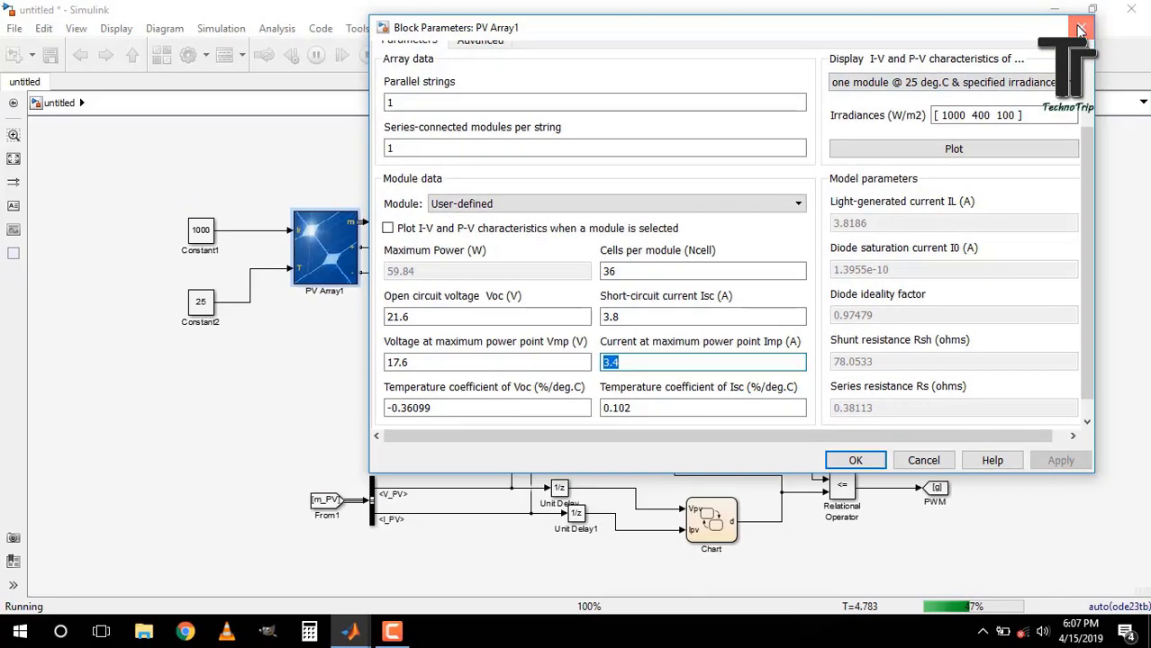
Step: Close the PV Array parameters and run the PV model simulation
click(778, 596)
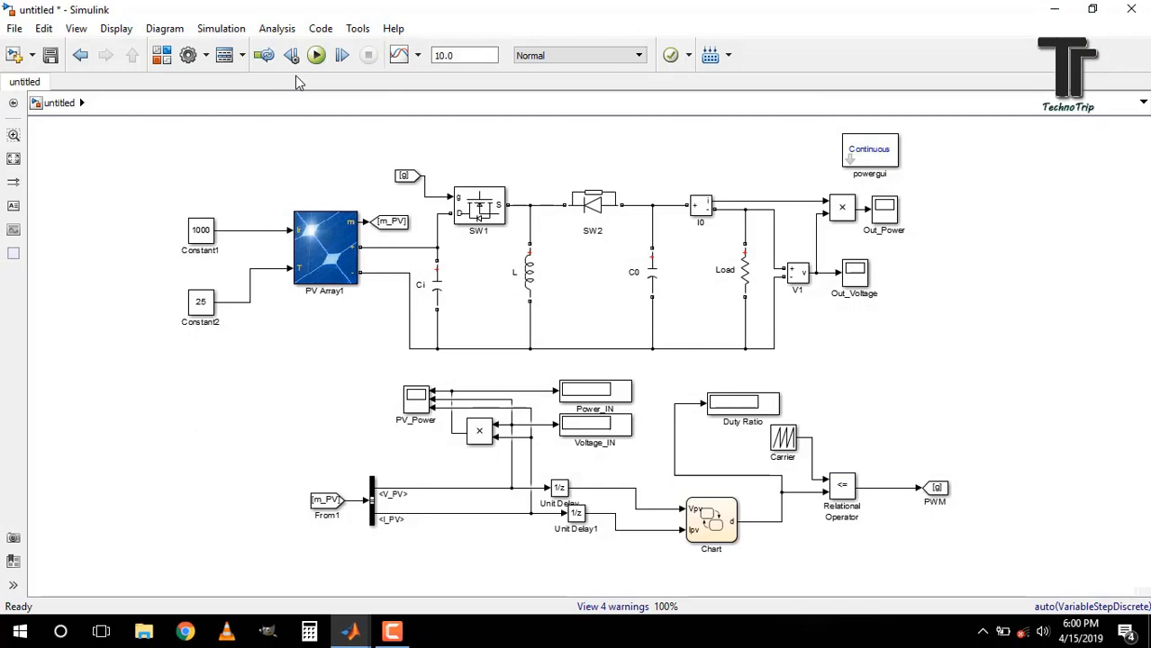
click(316, 55)
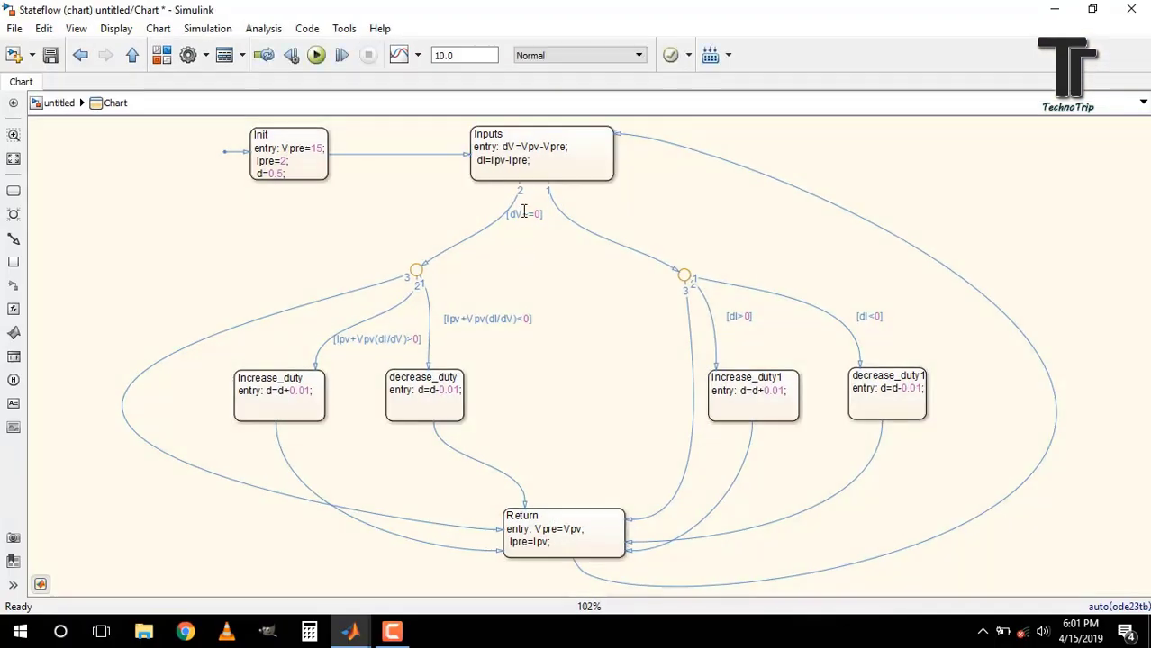
Step: Redraw the unguarded Inputs transition from Inputs' bottom edge so [dV~=0] gets execution order 1
click(567, 219)
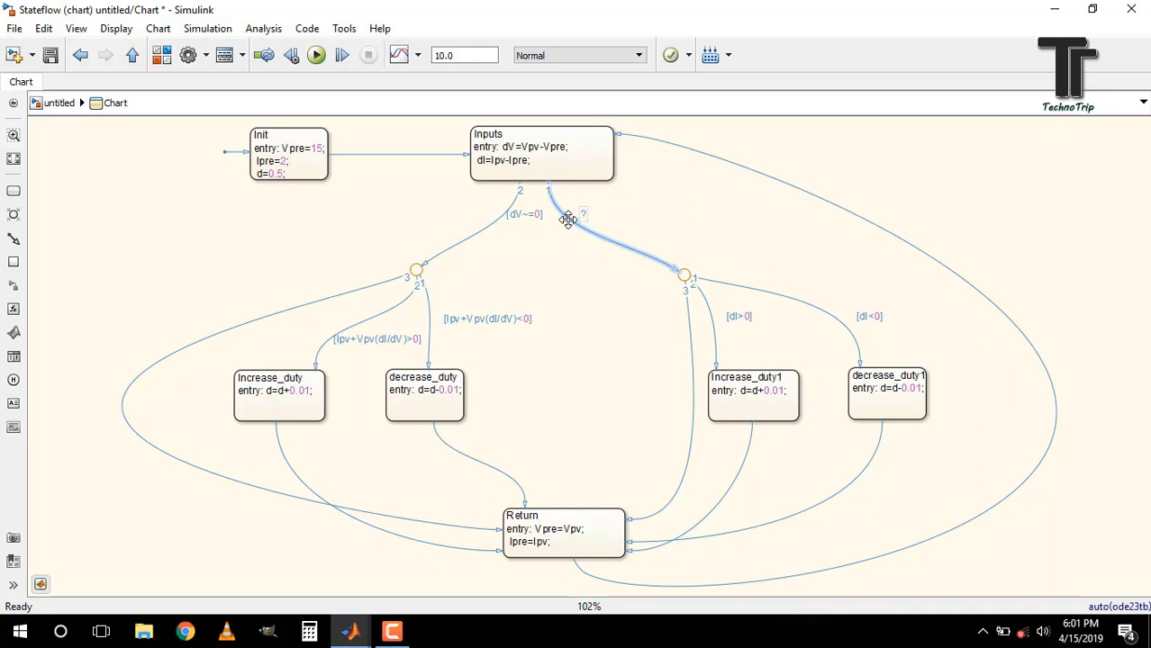
key(Delete)
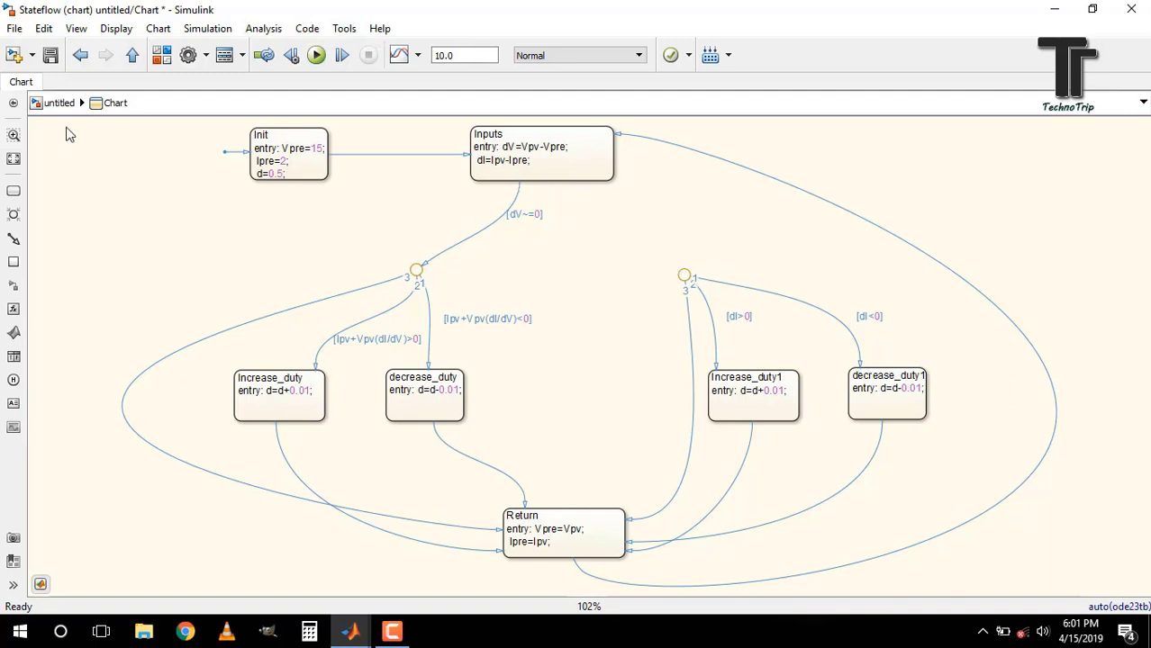
click(15, 241)
mouse_move(668, 262)
mouse_down()
mouse_move(484, 178)
mouse_move(493, 209)
mouse_move(571, 193)
mouse_up()
click(578, 225)
Step: Run the top-level PV model and scroll through the runtime errors on [Ipv+Vpv(dI/dV)<0]
click(61, 105)
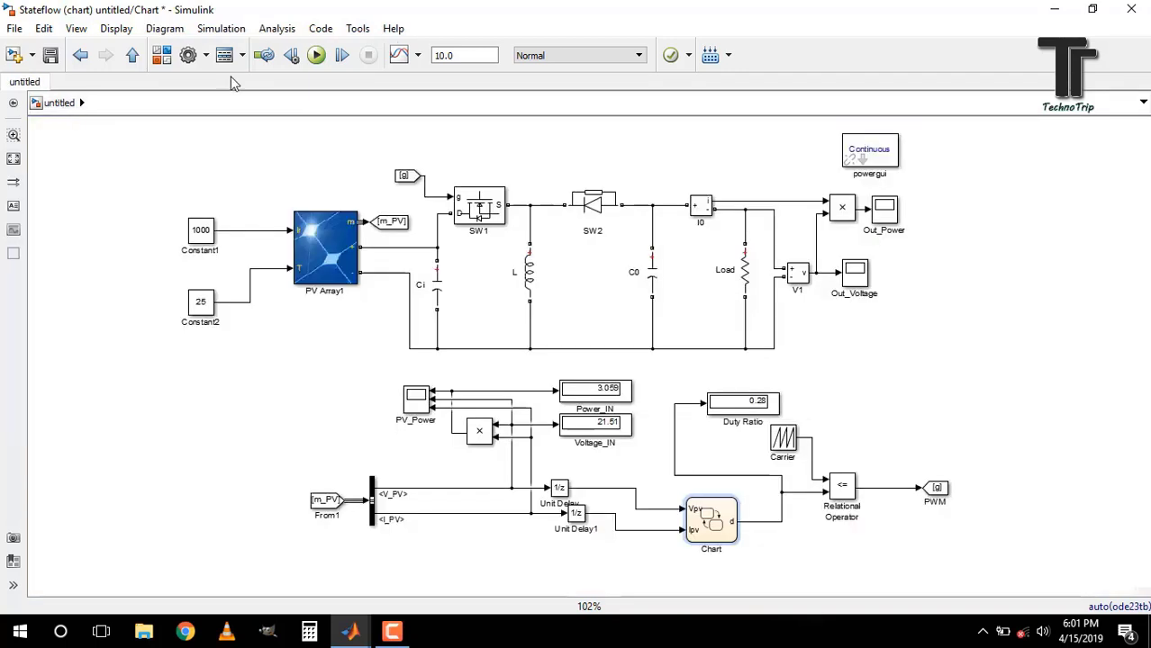
click(316, 55)
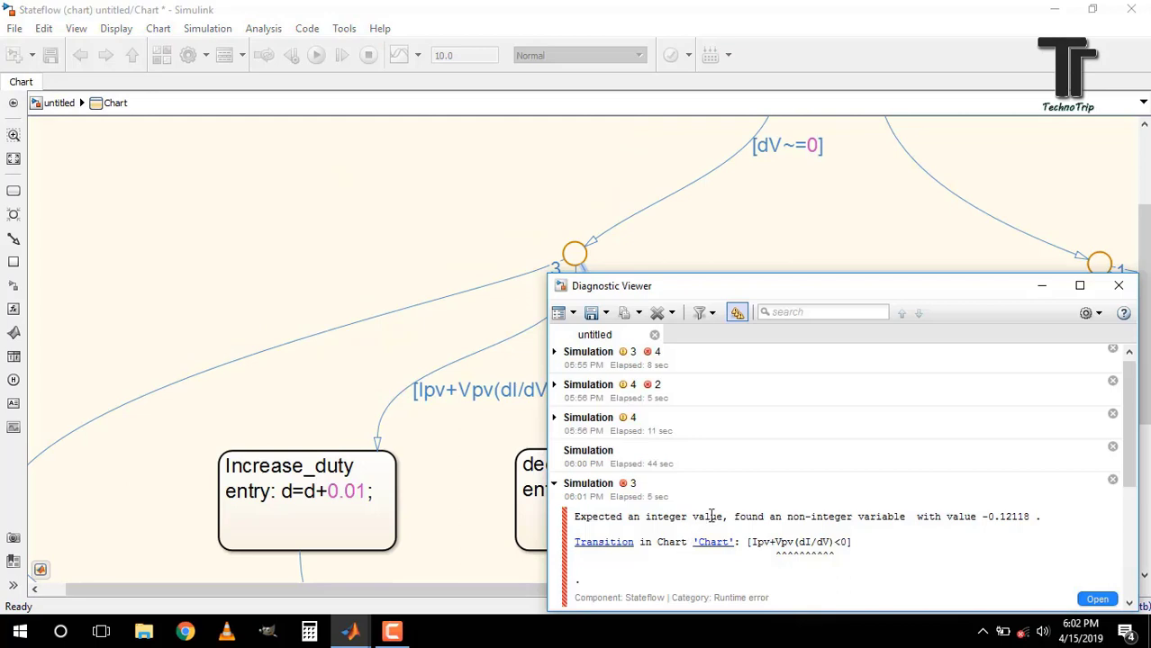
scroll(711, 515, down, 1)
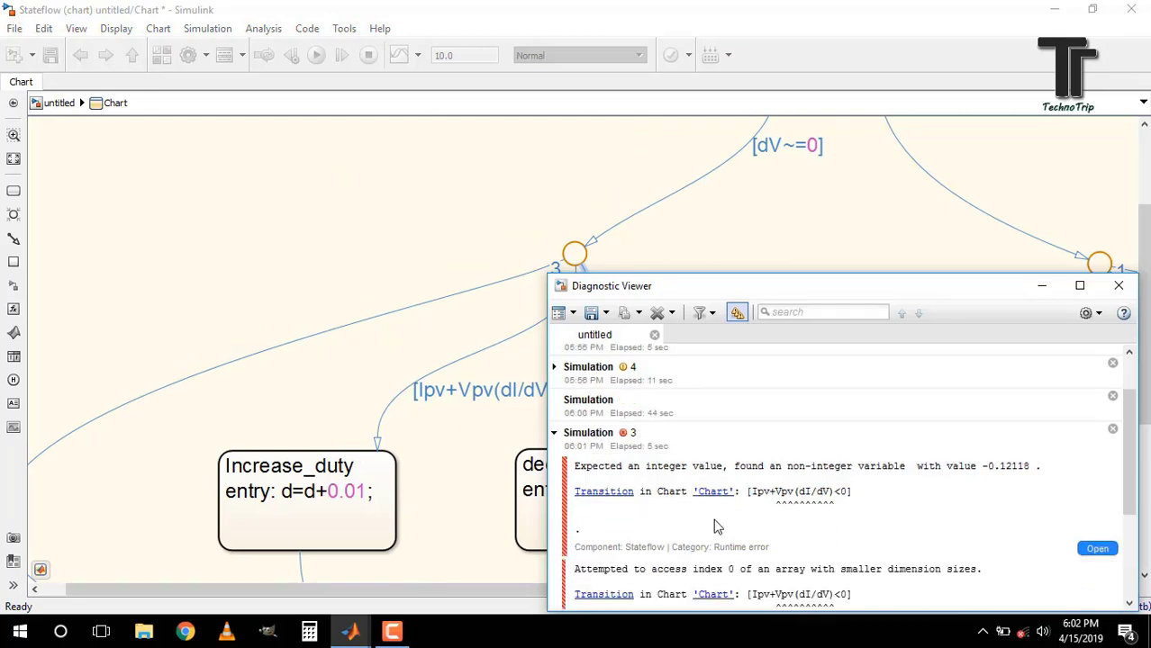
scroll(717, 528, down, 1)
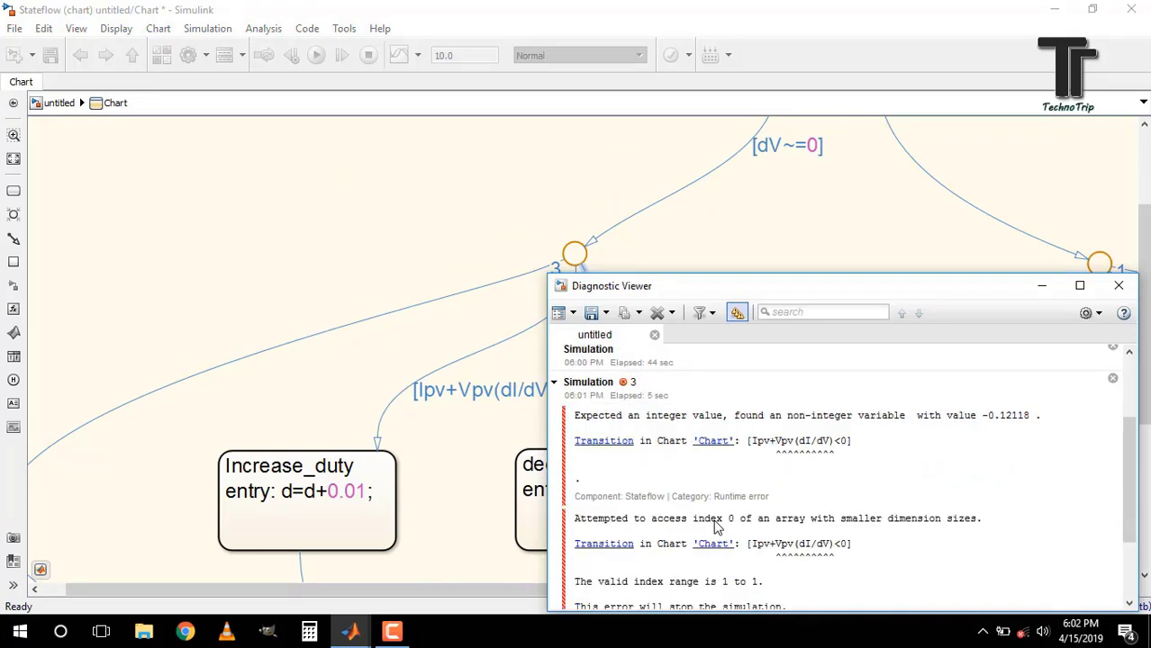
scroll(717, 519, down, 2)
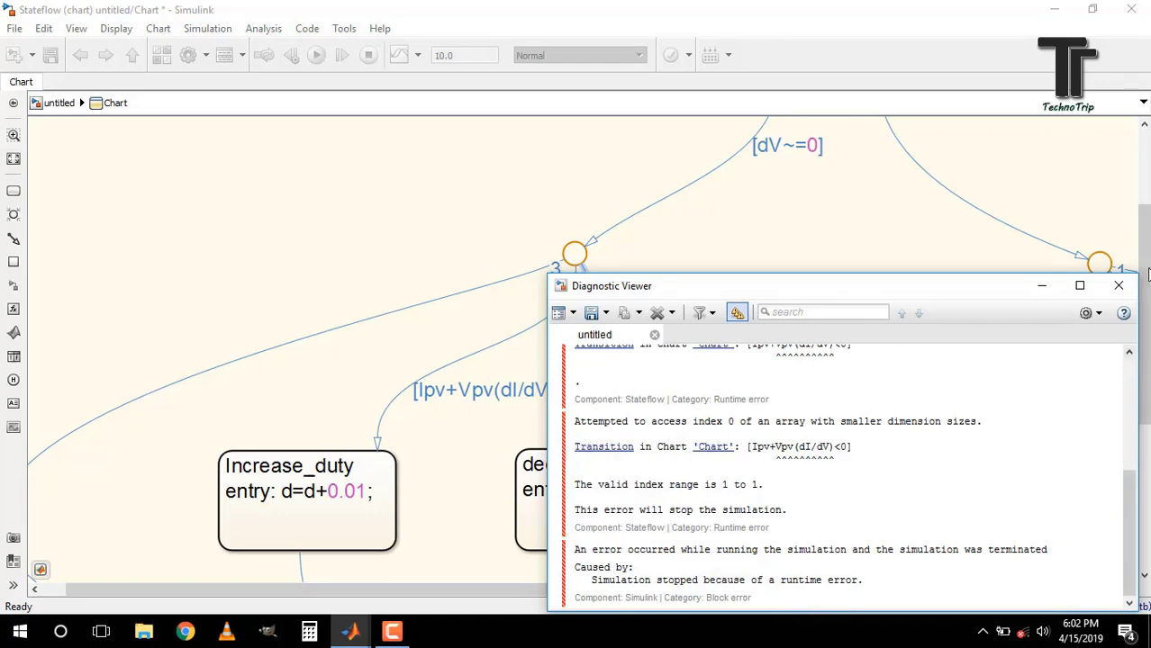
Step: Insert '*' after Vpv in both guards to read Vpv*(dI/dV), then rerun the PV model
click(1119, 285)
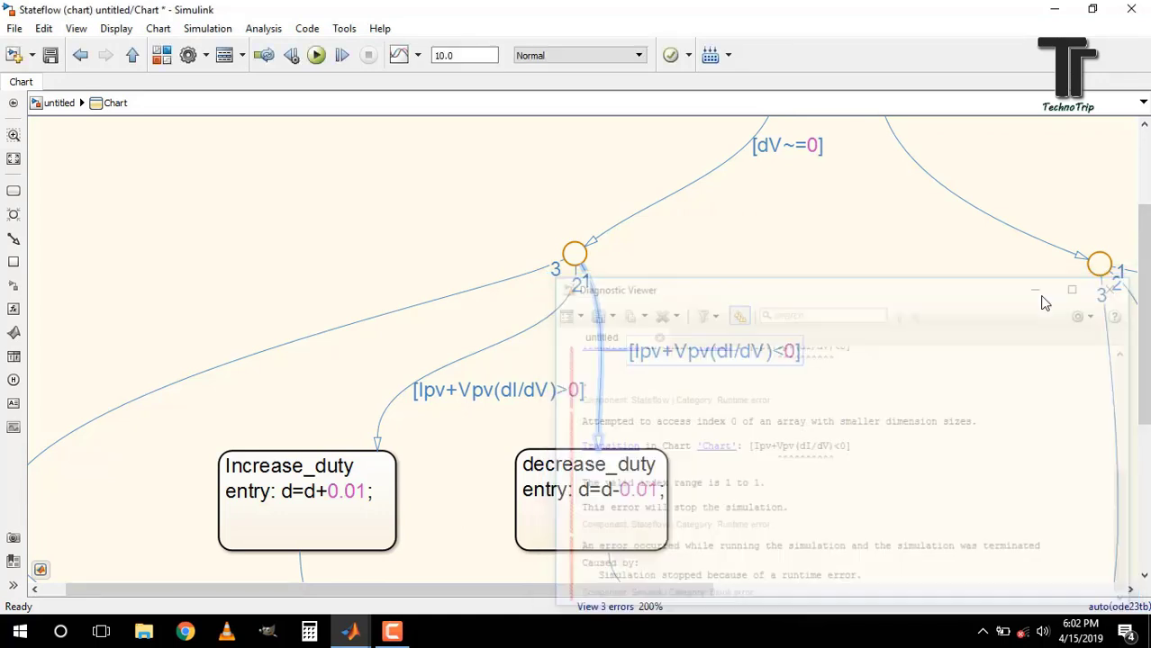
click(495, 394)
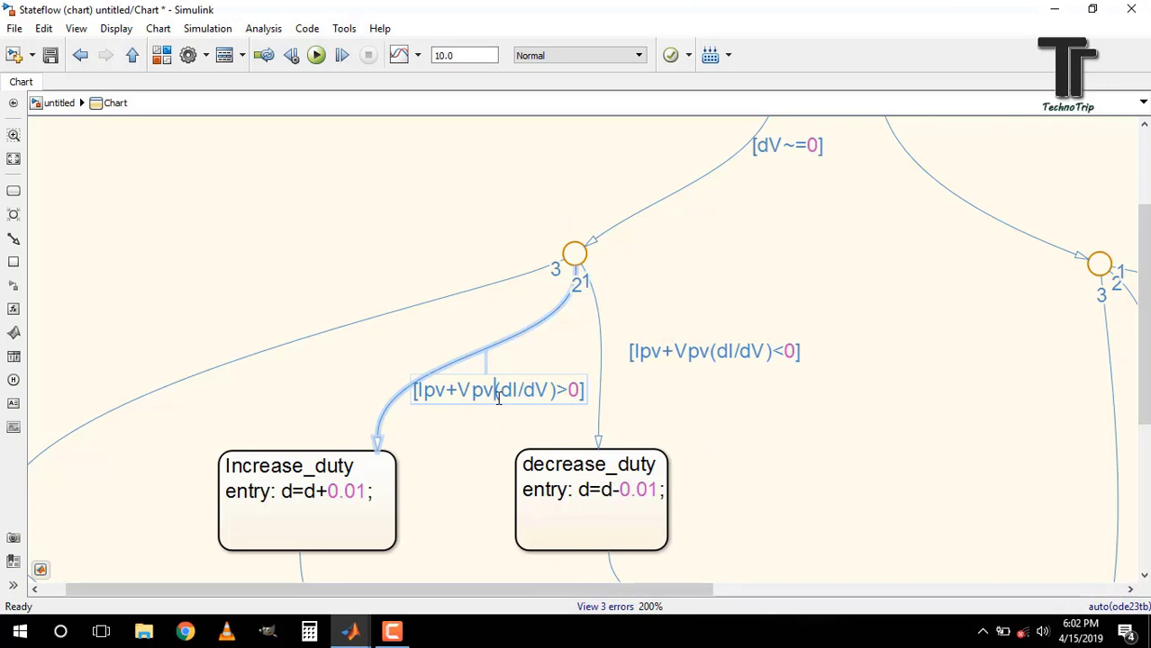
text(*)
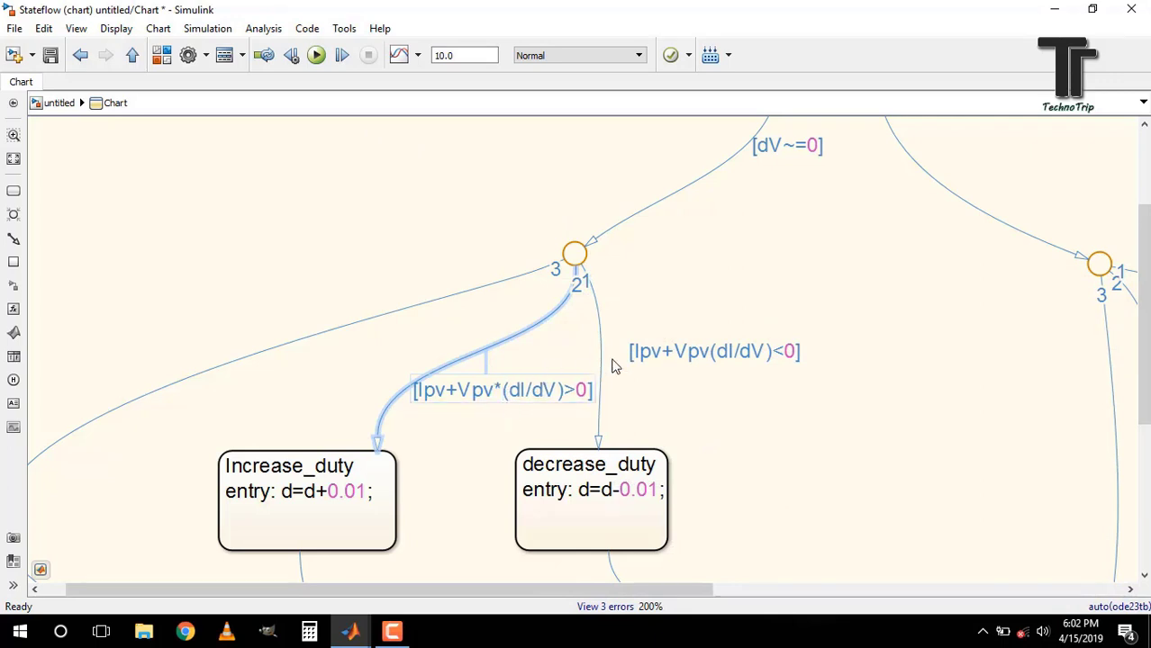
click(711, 353)
text(*)
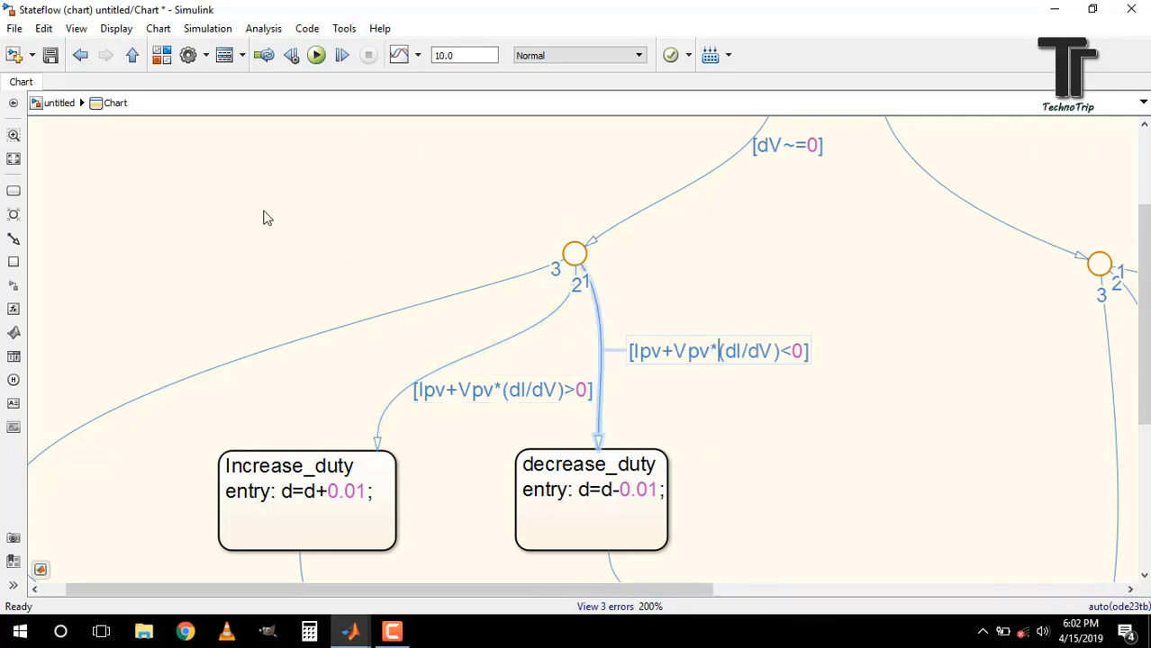
click(72, 105)
click(316, 55)
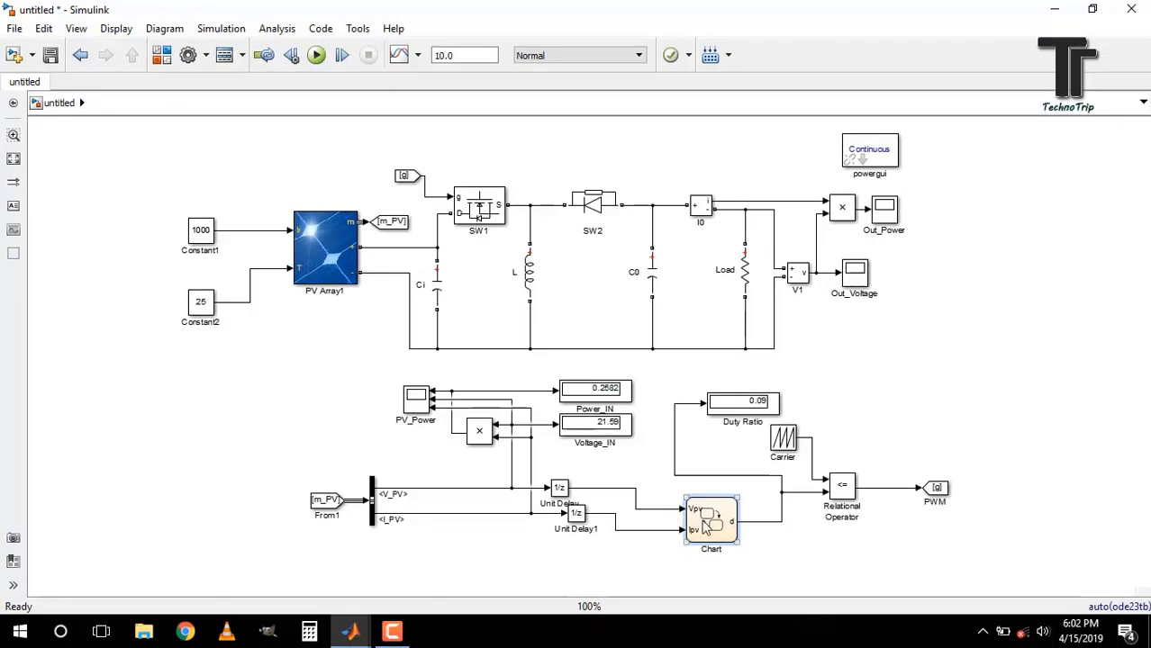
Step: Swap the guard signs: Increase_duty on [Ipv+Vpv*(dI/dV)<0], decrease_duty on [Ipv+Vpv*(dI/dV)> 0]
double_click(705, 527)
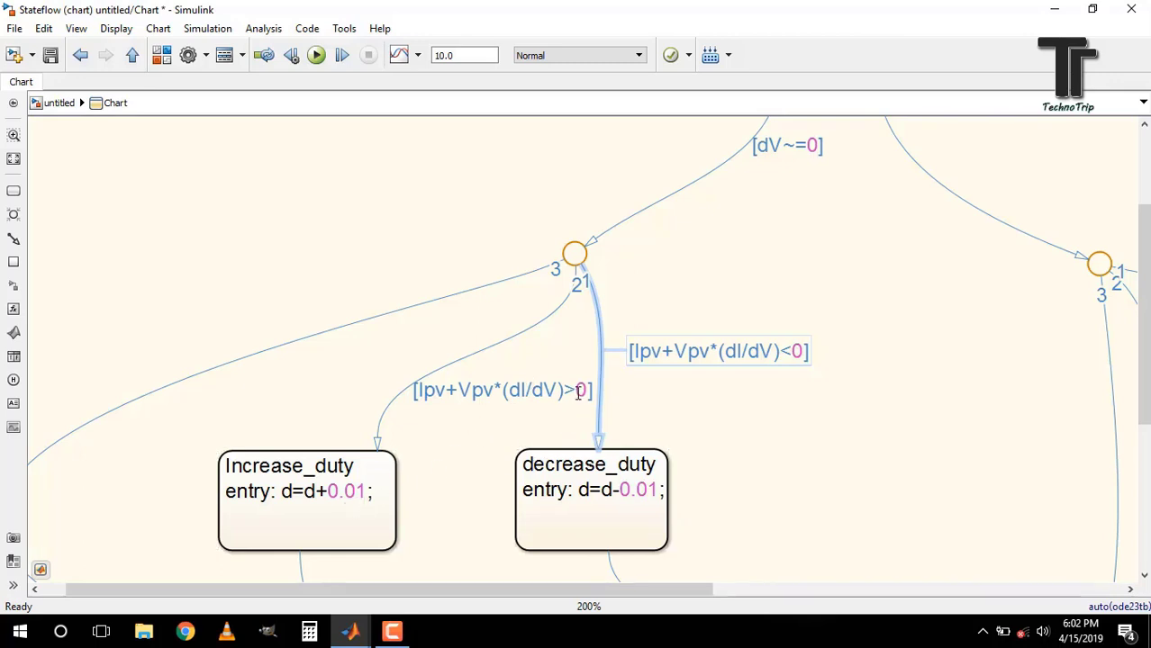
click(576, 390)
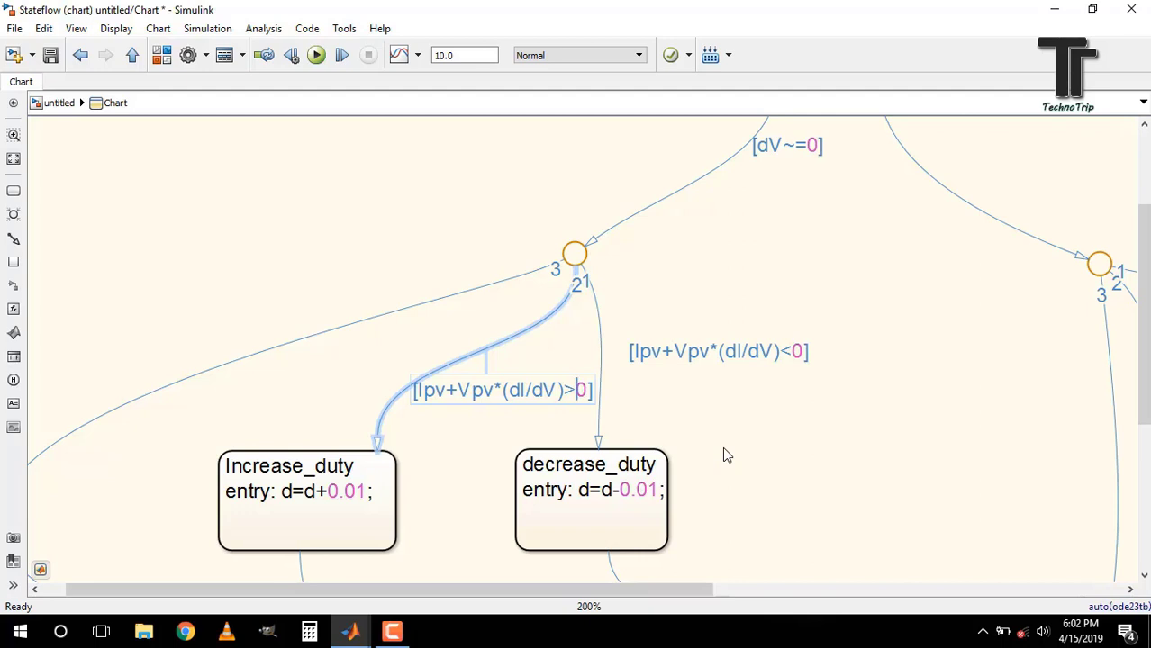
key(BackSpace)
text(<)
click(792, 352)
key(BackSpace)
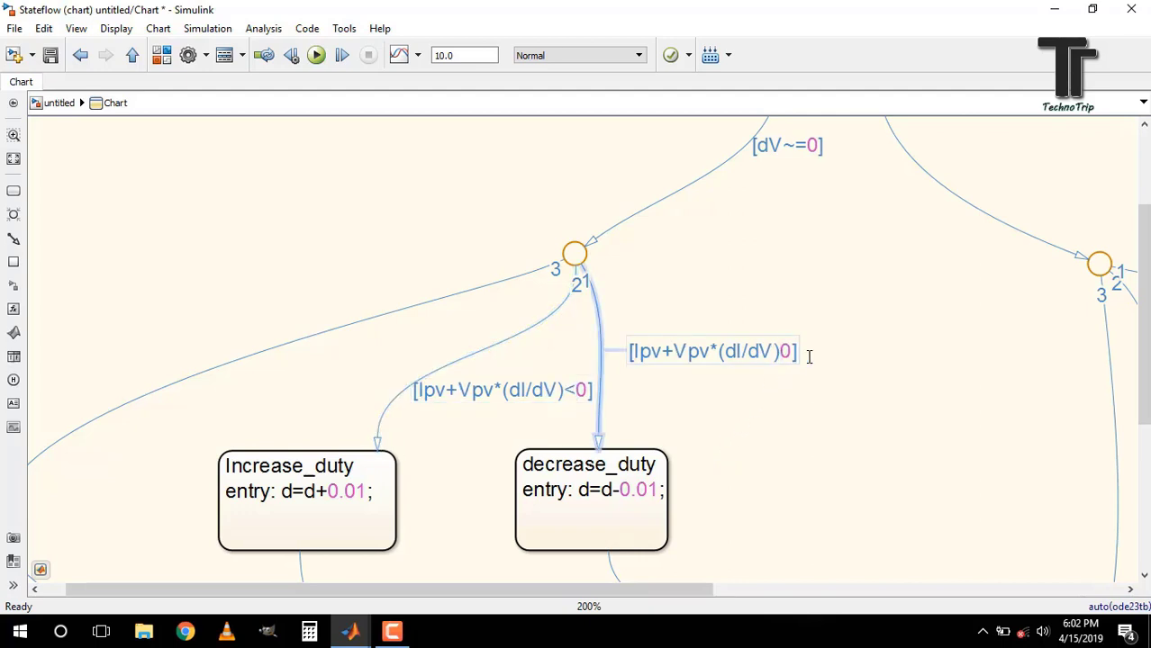
text(>)
click(841, 446)
key(space)
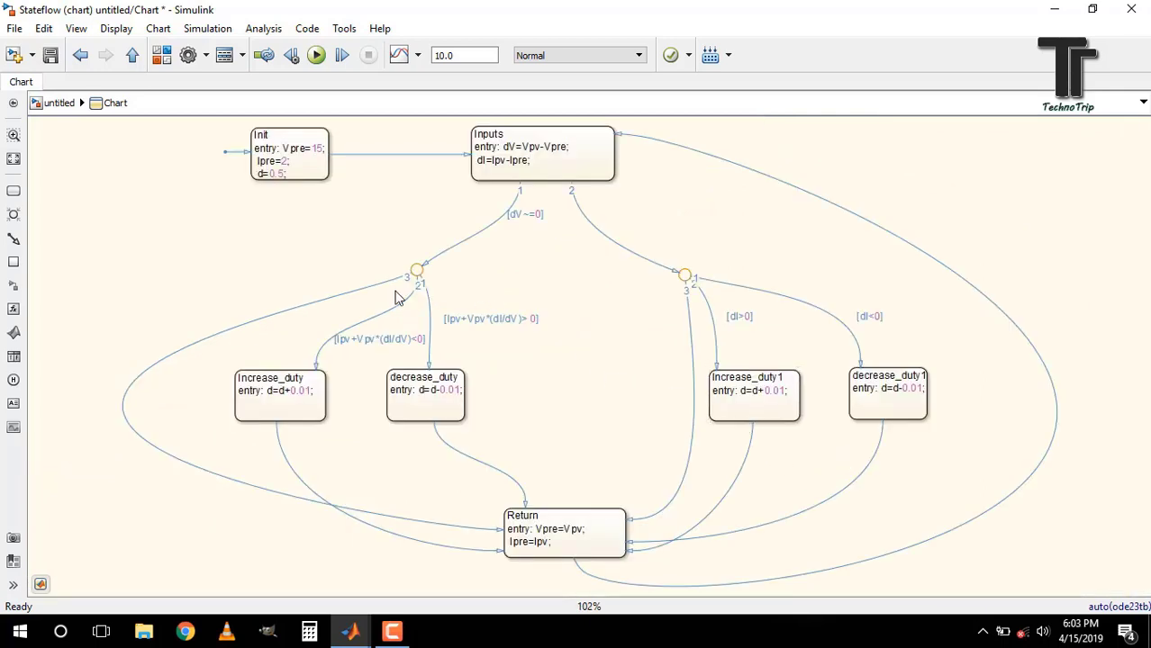
Step: Rerun the model and zoom the PV_Power scope to 1.8–2.8 s, confirming power near 59 W
click(60, 103)
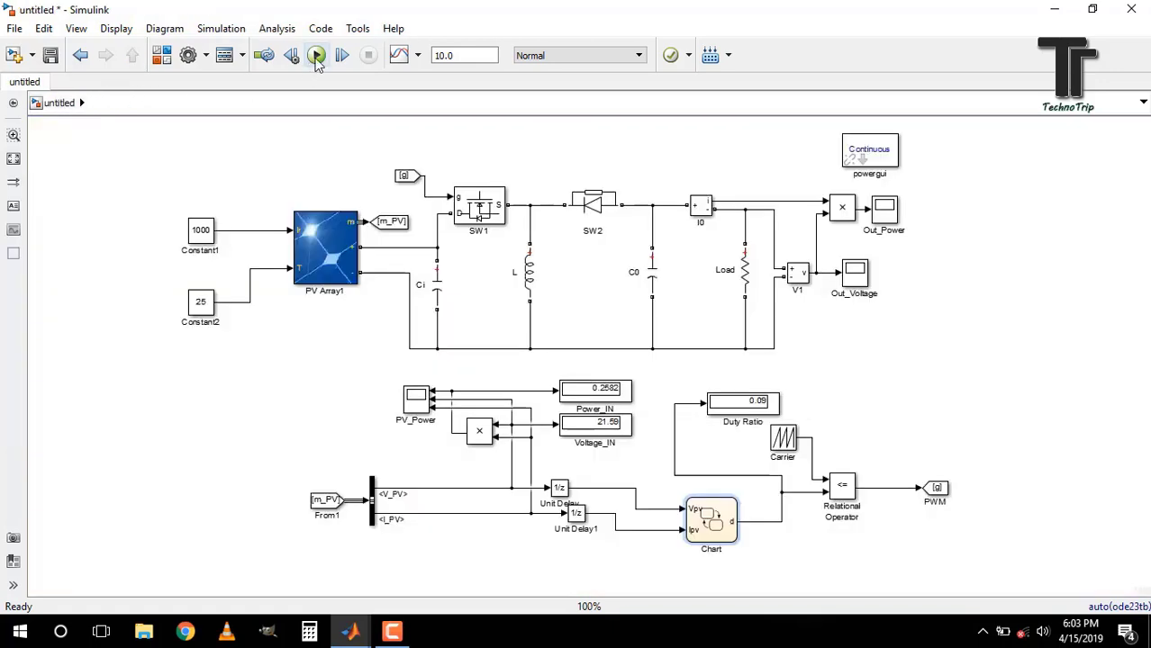
click(316, 55)
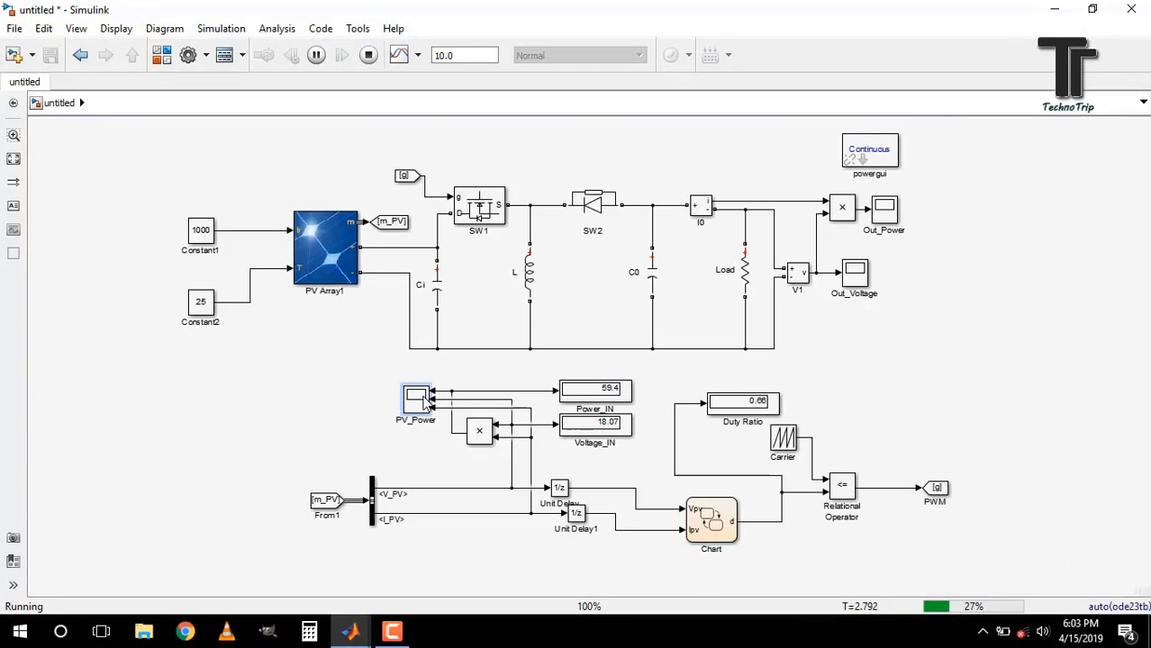
double_click(423, 400)
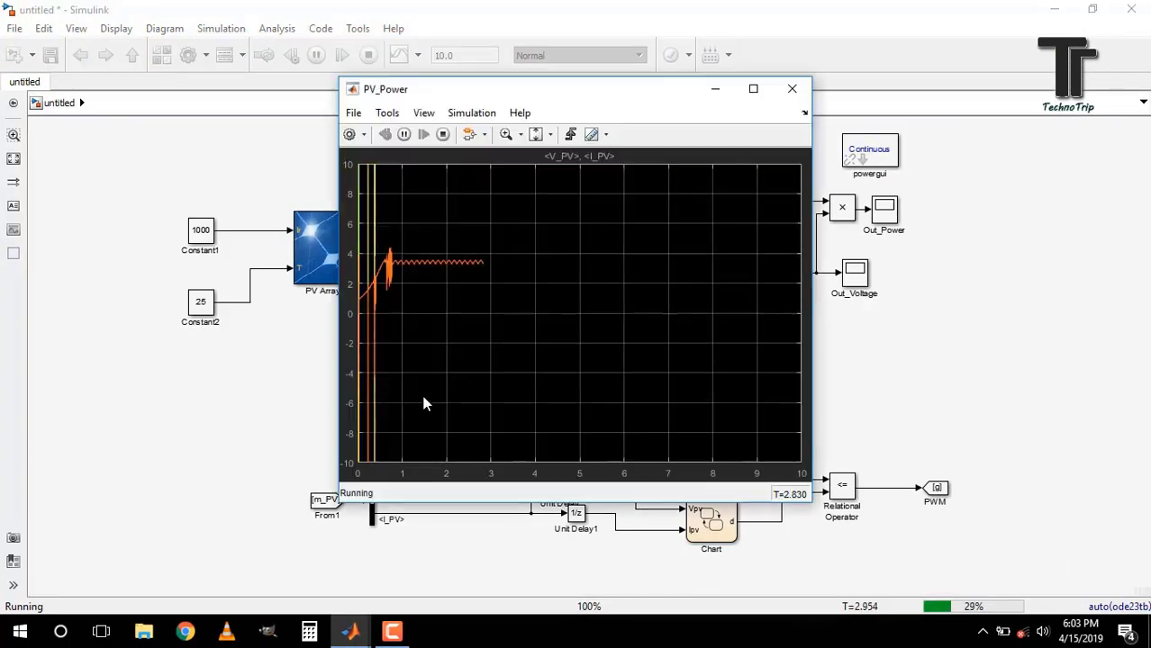
click(753, 89)
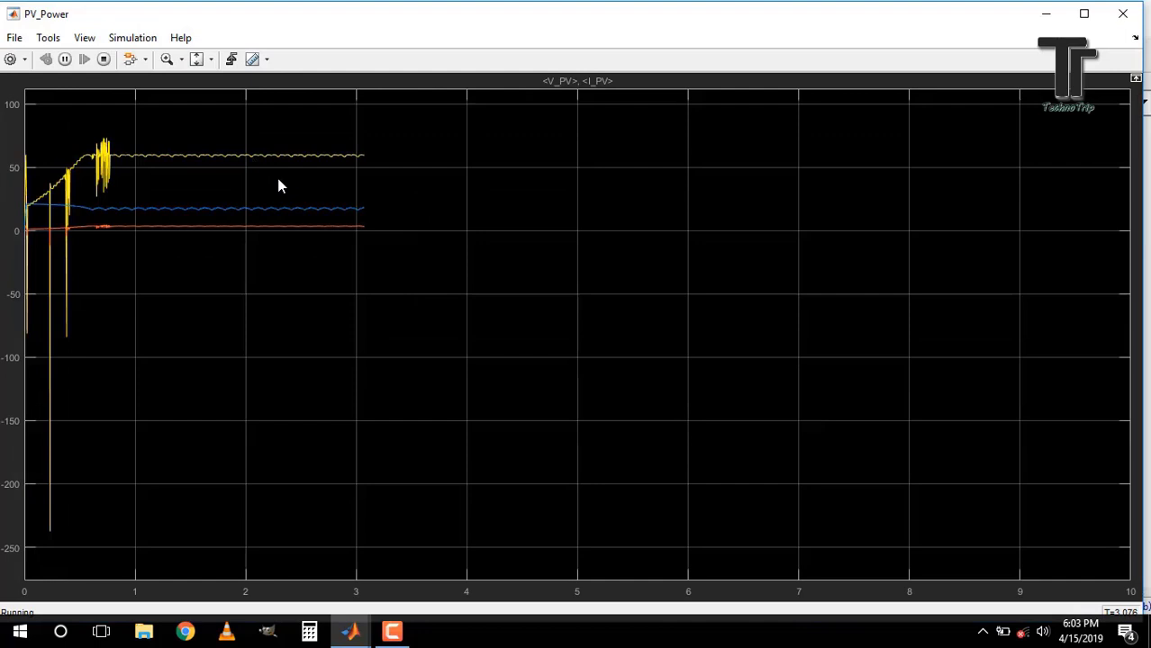
click(166, 58)
drag(224, 122, 335, 290)
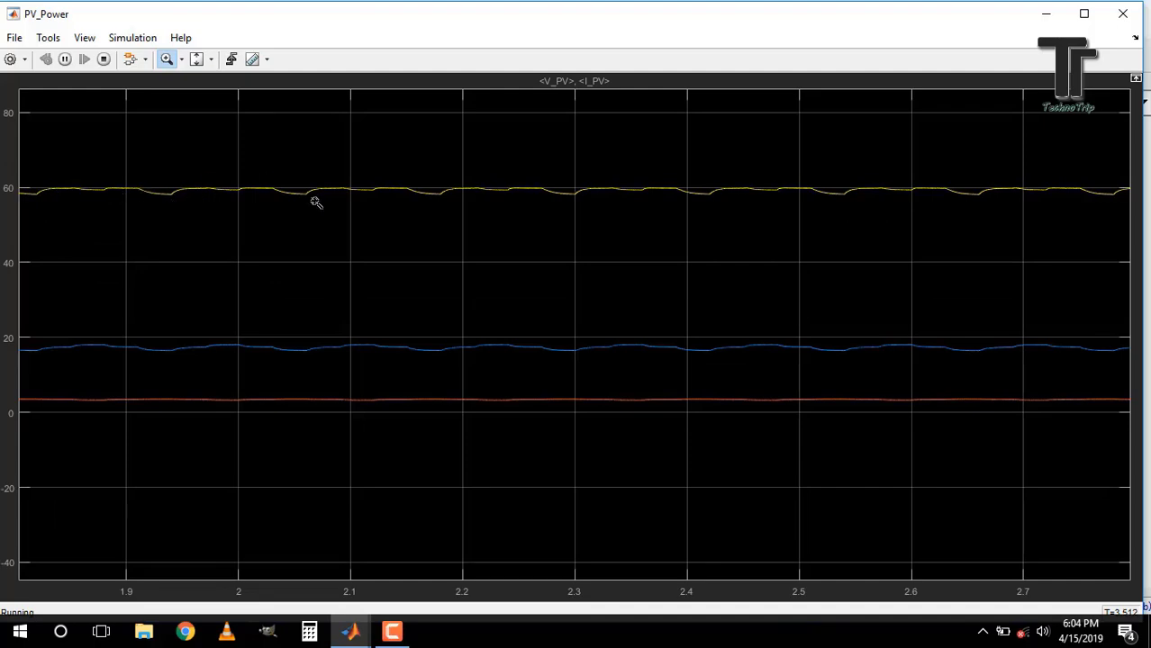
click(1123, 13)
Step: Stop the run, change the duty step from 0.01 to 0.001 in all four duty states, and rerun
click(369, 55)
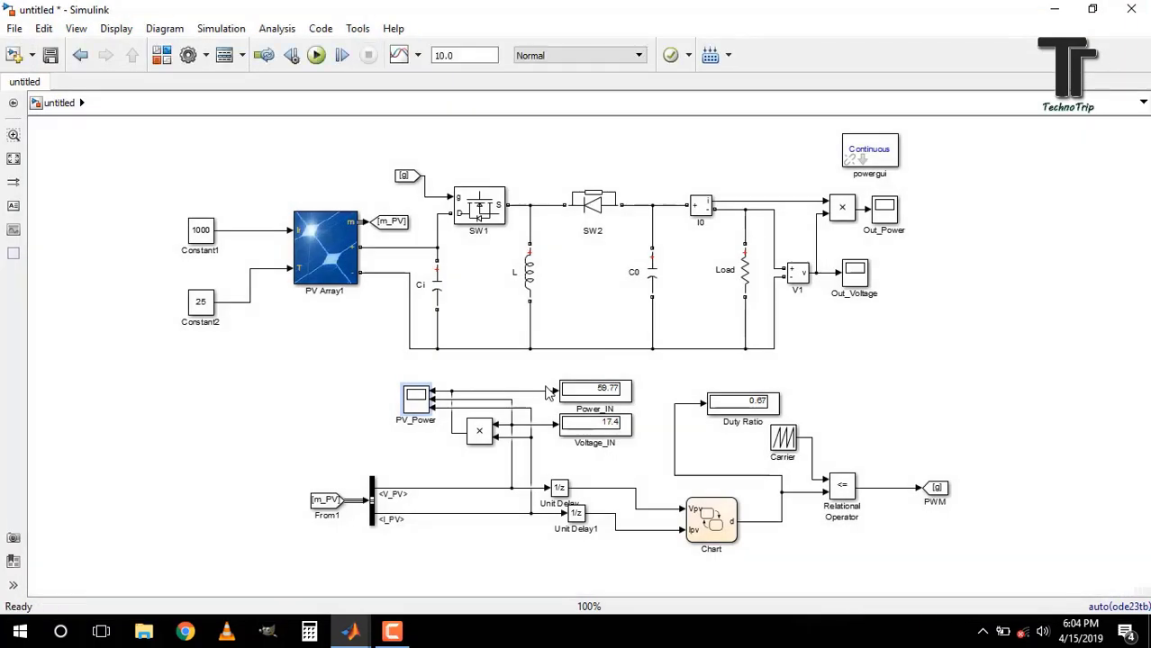
double_click(730, 533)
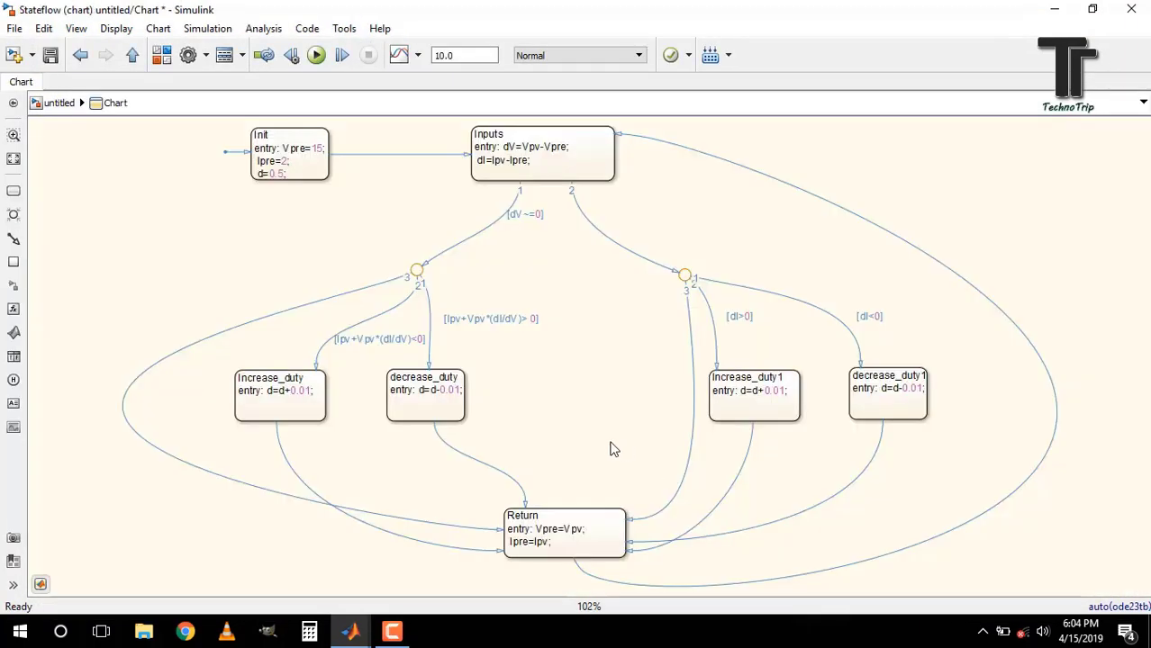
click(322, 402)
text(0)
click(454, 390)
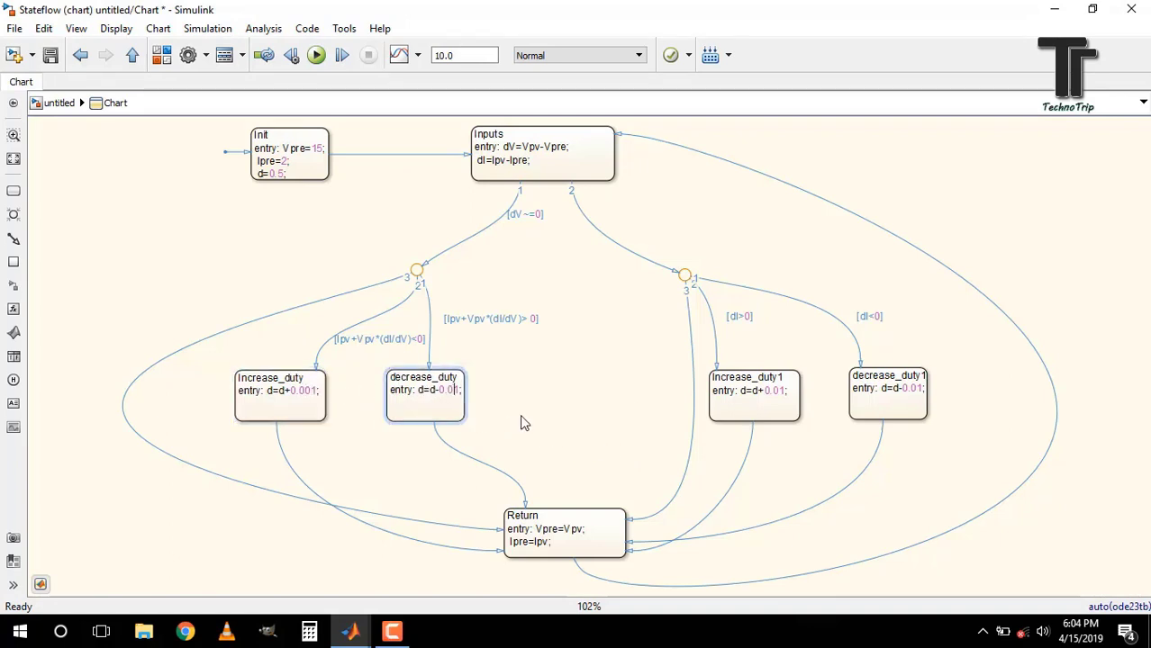
text(0)
click(780, 392)
text(0)
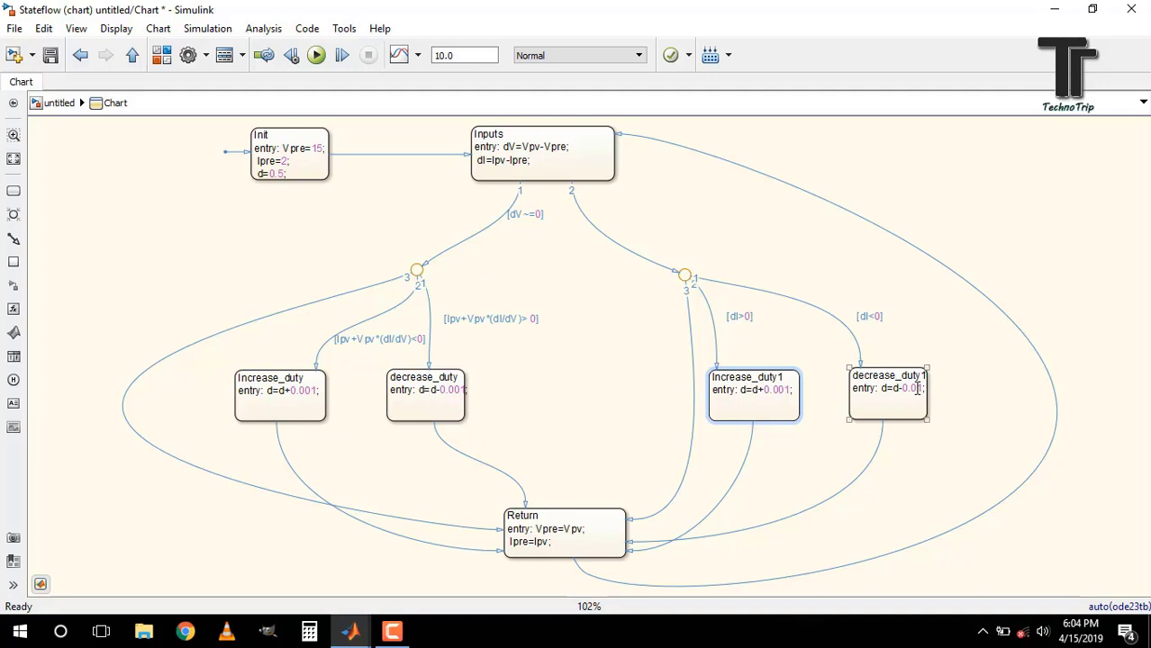
click(917, 388)
text(01)
click(81, 103)
click(316, 55)
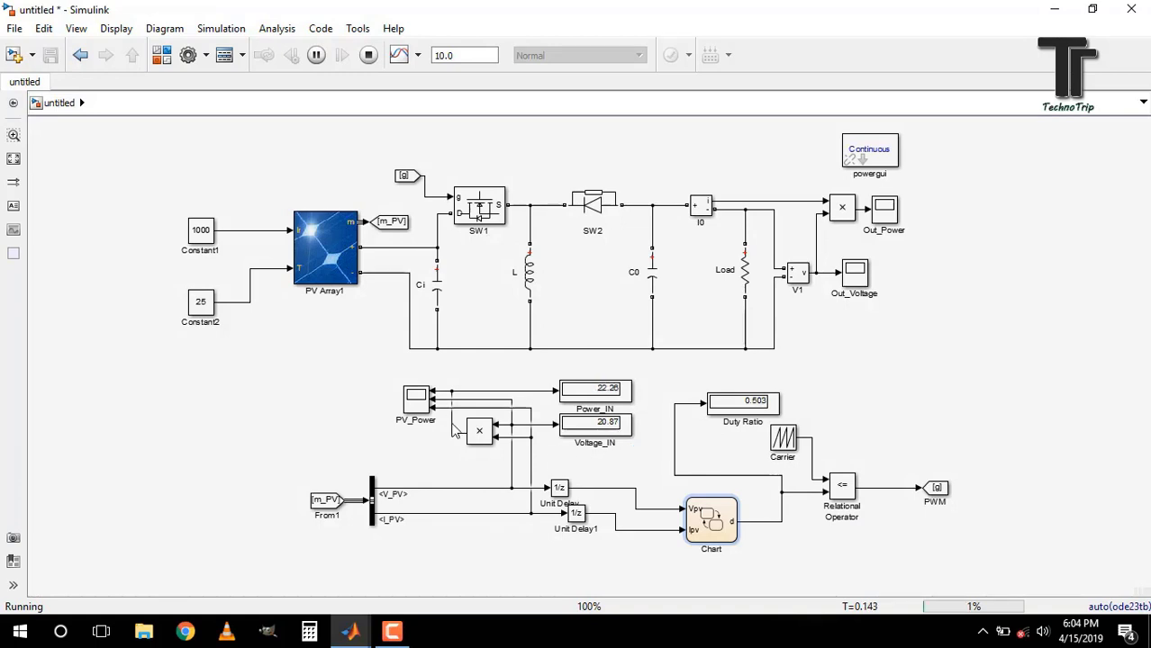
double_click(416, 402)
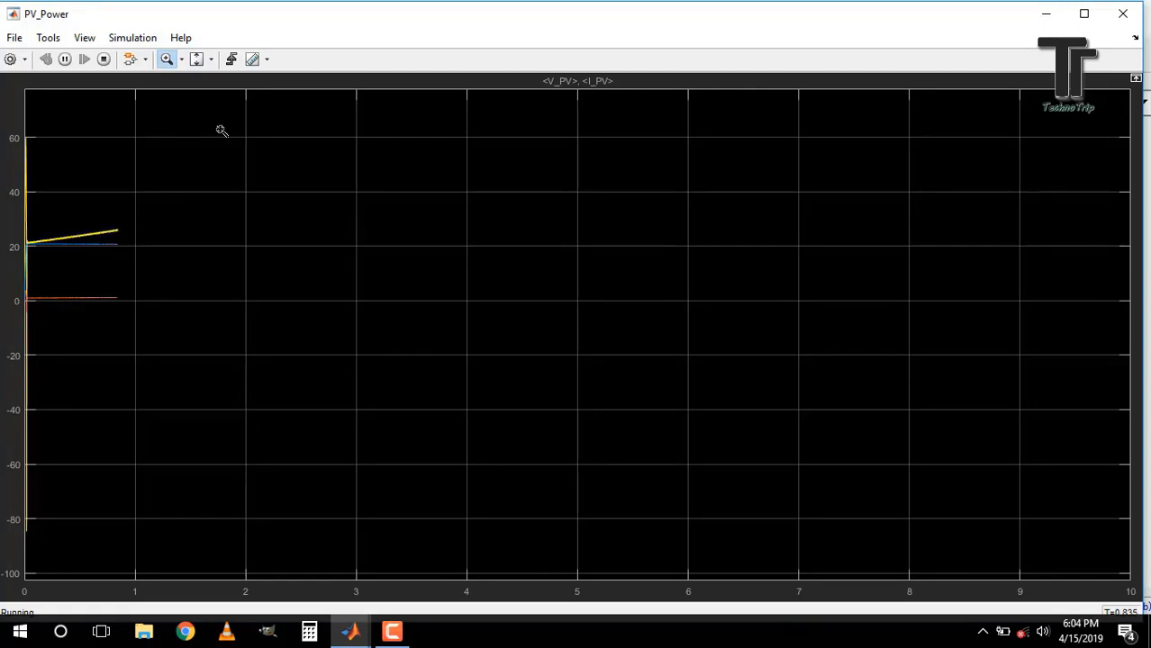
click(1123, 13)
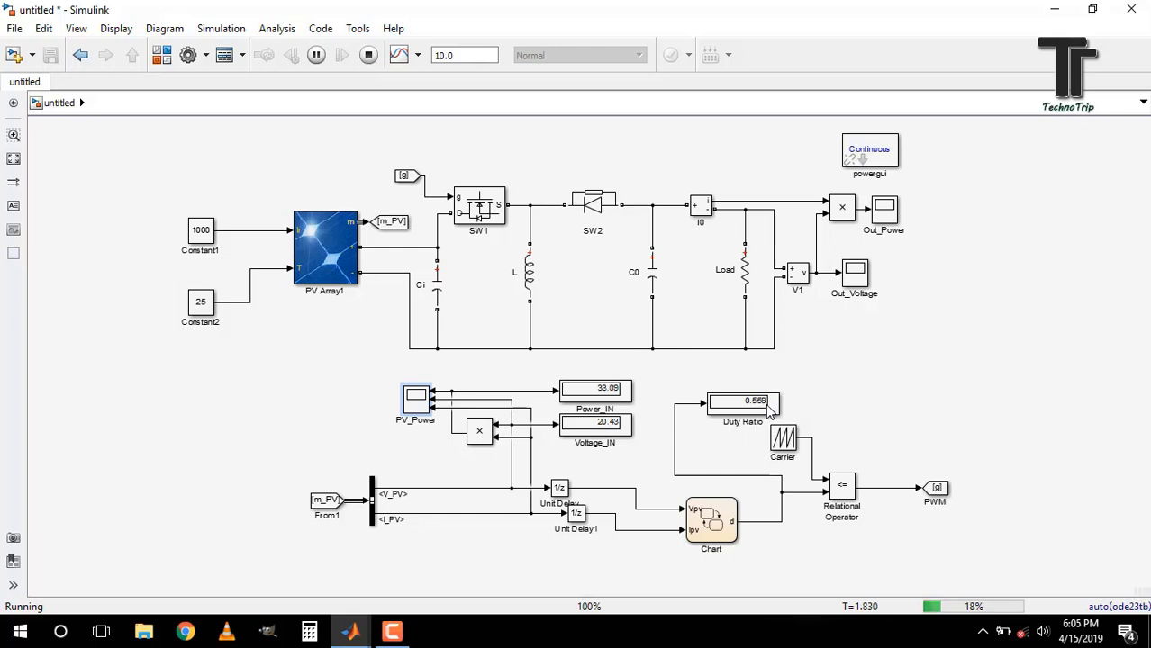
Step: Stop the run, change the Init state's duty ratio from d=0.5 to d=0.6, and rerun the simulation
key(ctrl+shift+t)
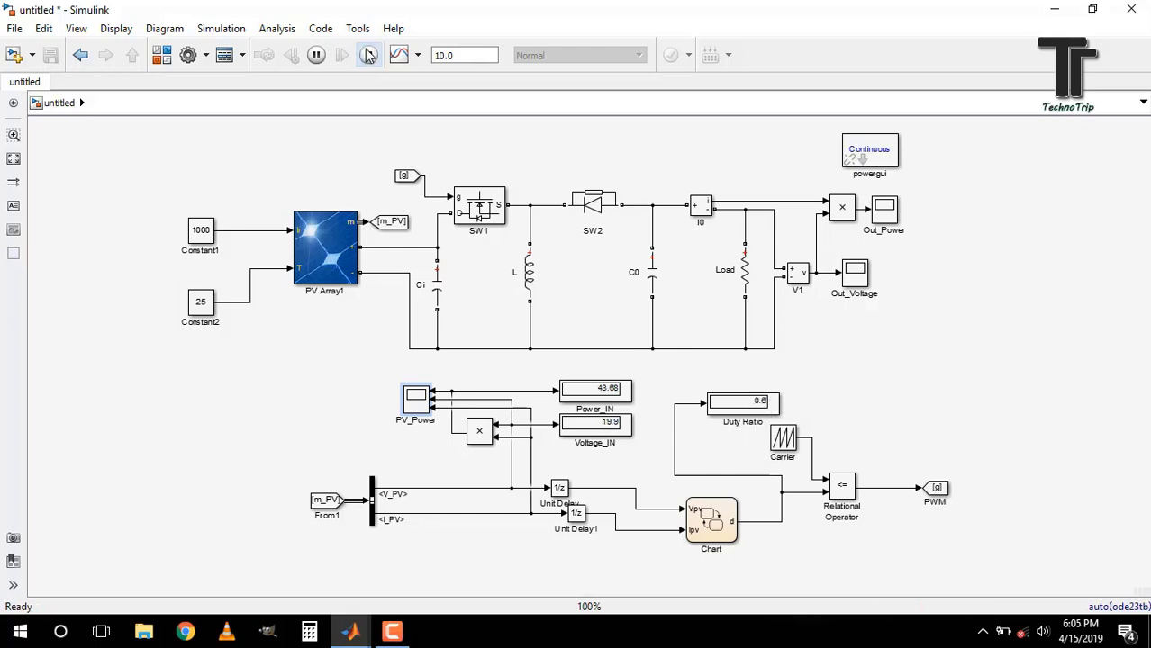
click(722, 530)
double_click(722, 530)
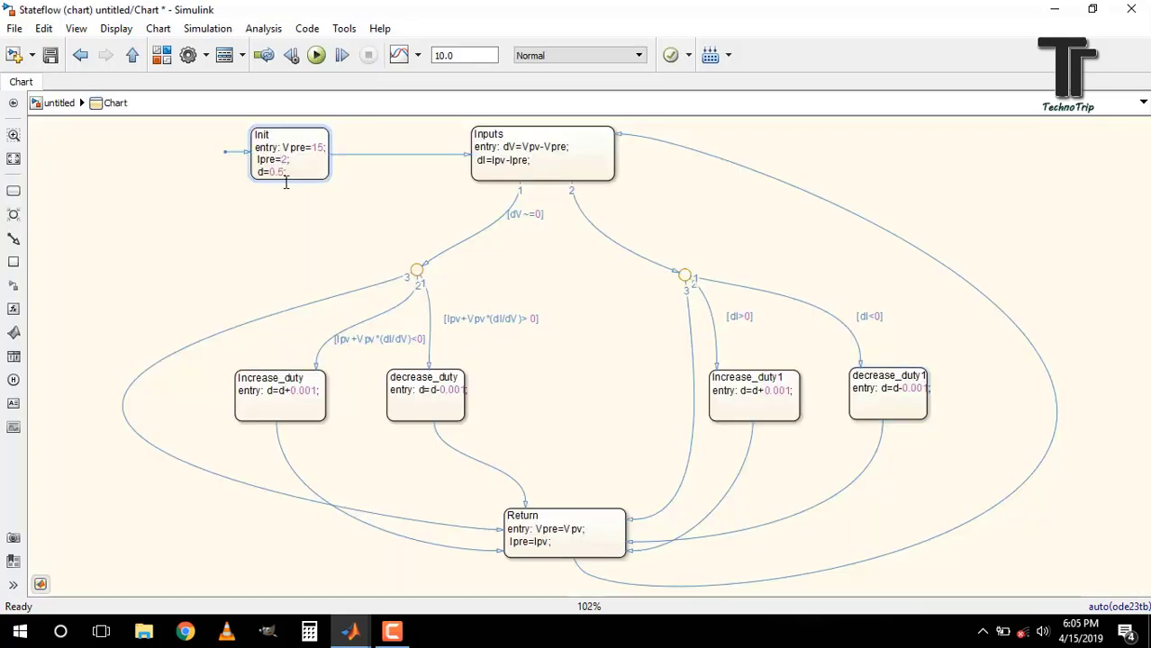
text(;)
click(323, 218)
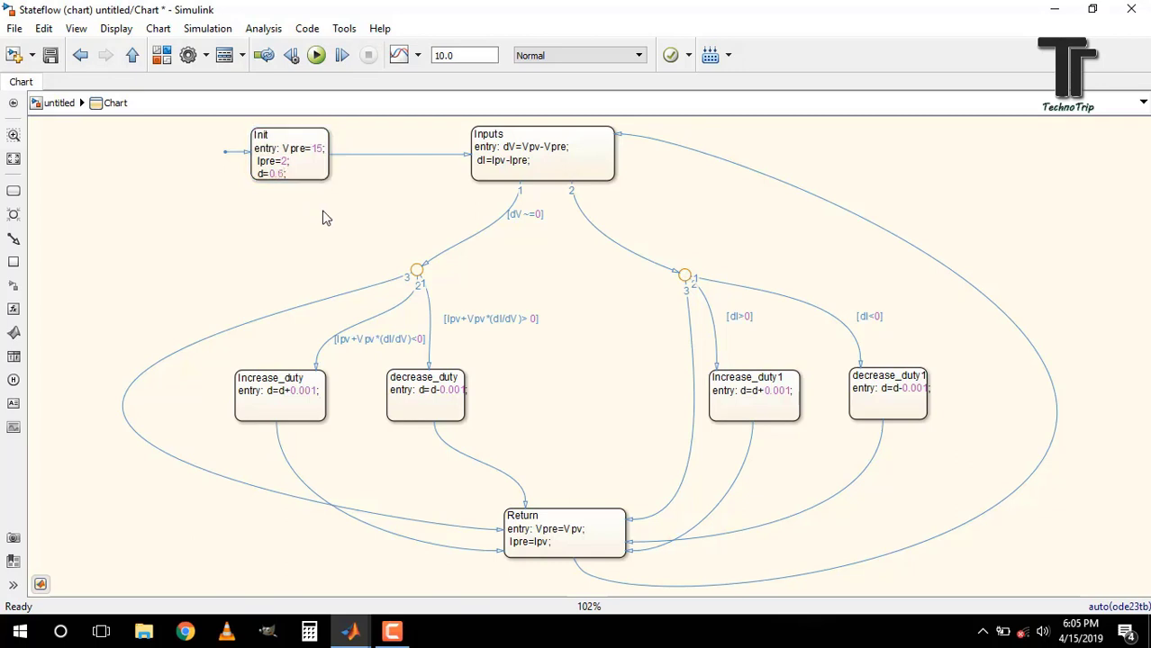
click(60, 103)
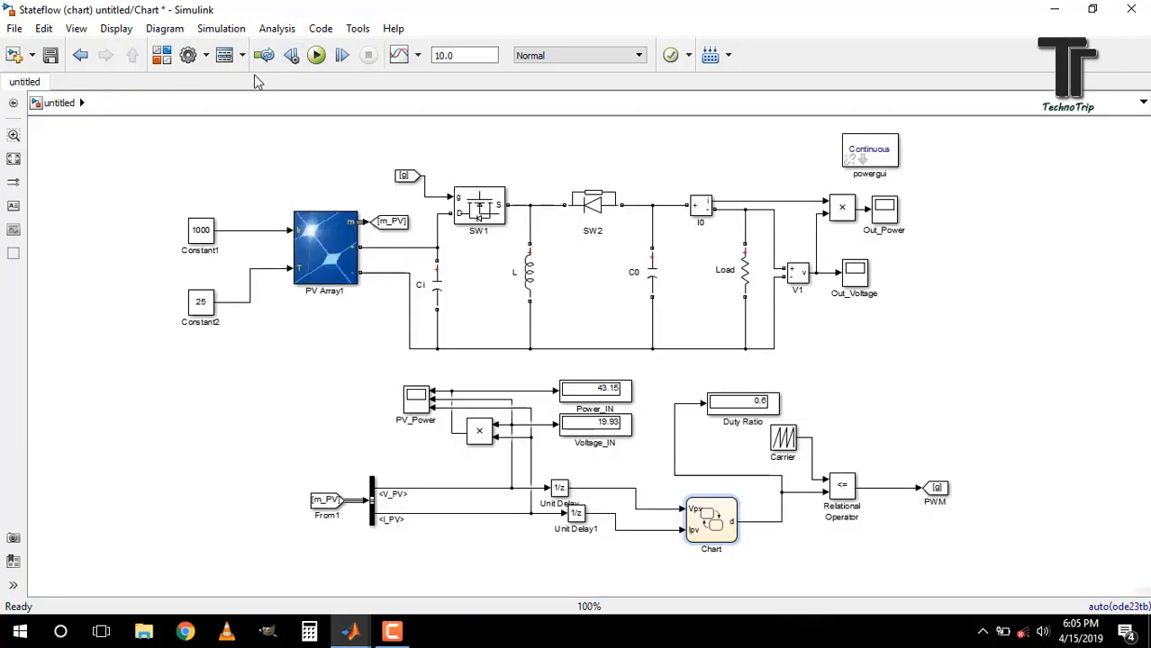
click(316, 55)
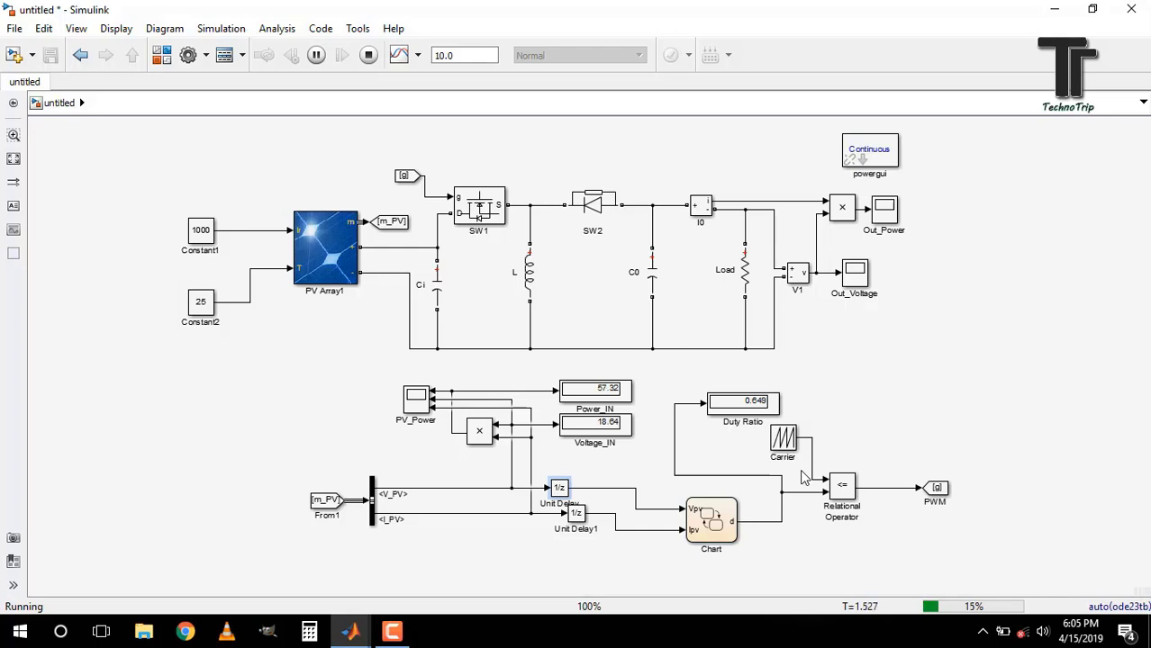
Step: Check the MPPT chart's active states, then bring up the PV_Power scope plot
double_click(710, 521)
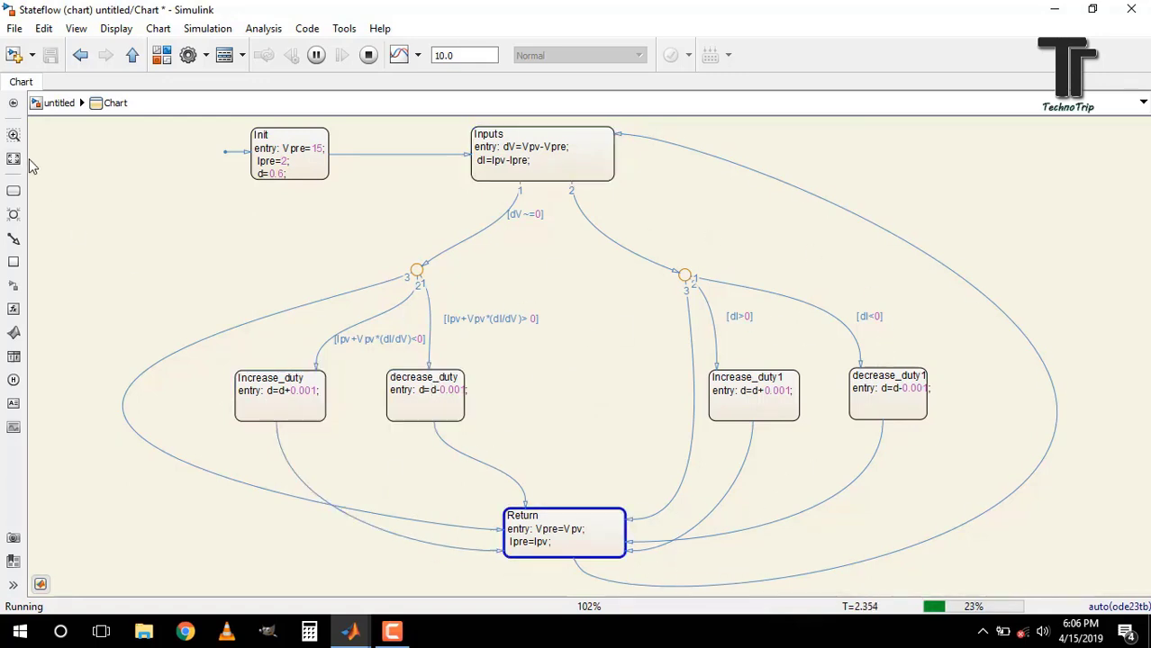
click(59, 102)
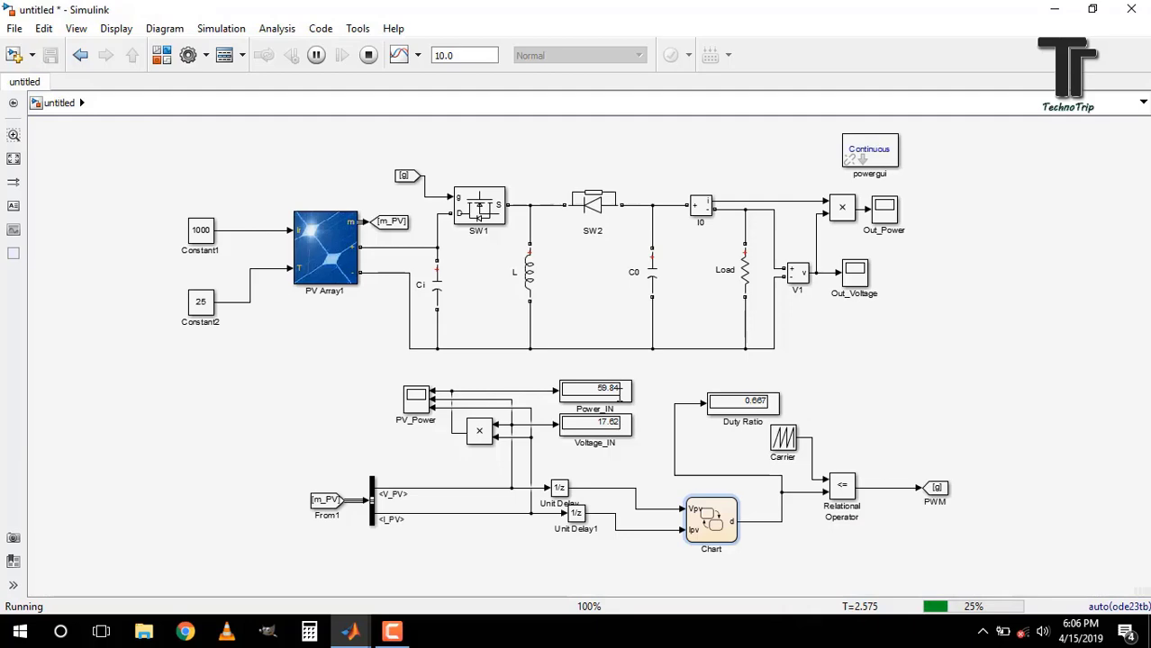
double_click(416, 398)
Step: Autoscale the PV_Power plot, zoom into 2.15–3.1 s, and show signal statistics (mean 59.83)
click(197, 60)
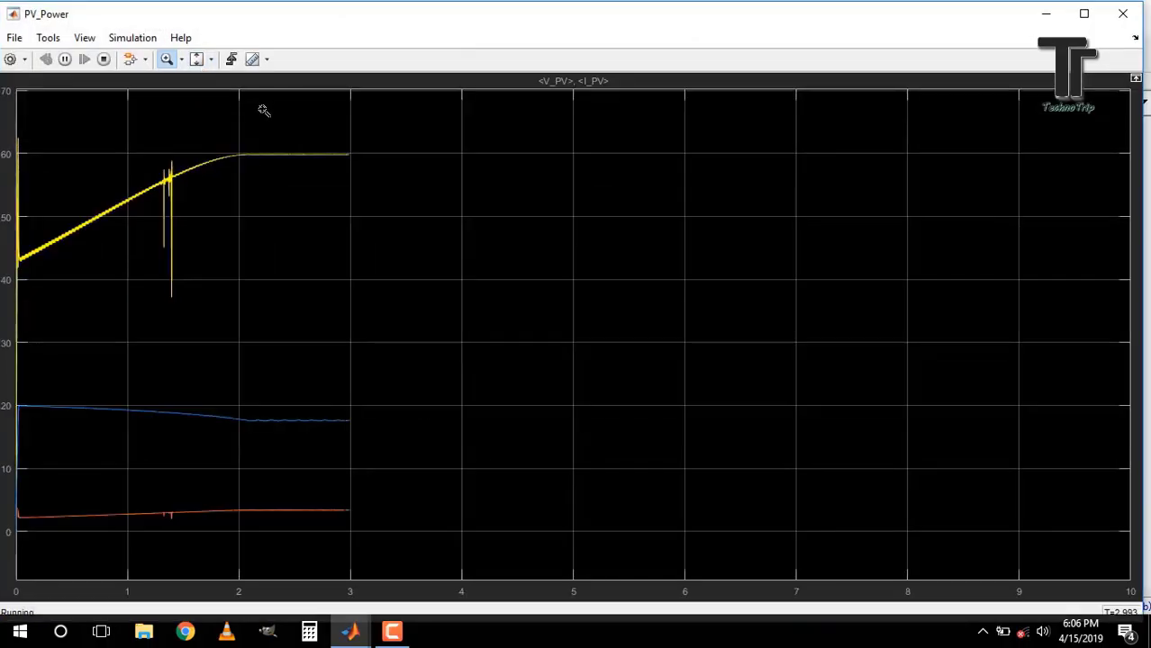
drag(255, 114, 376, 561)
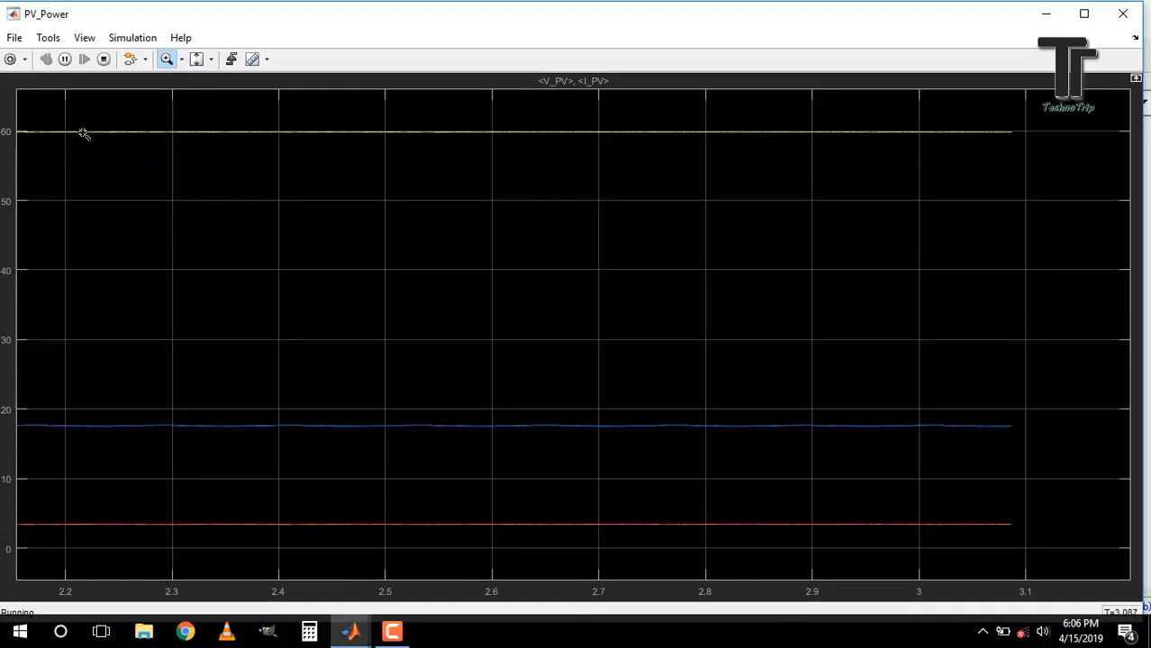
click(266, 59)
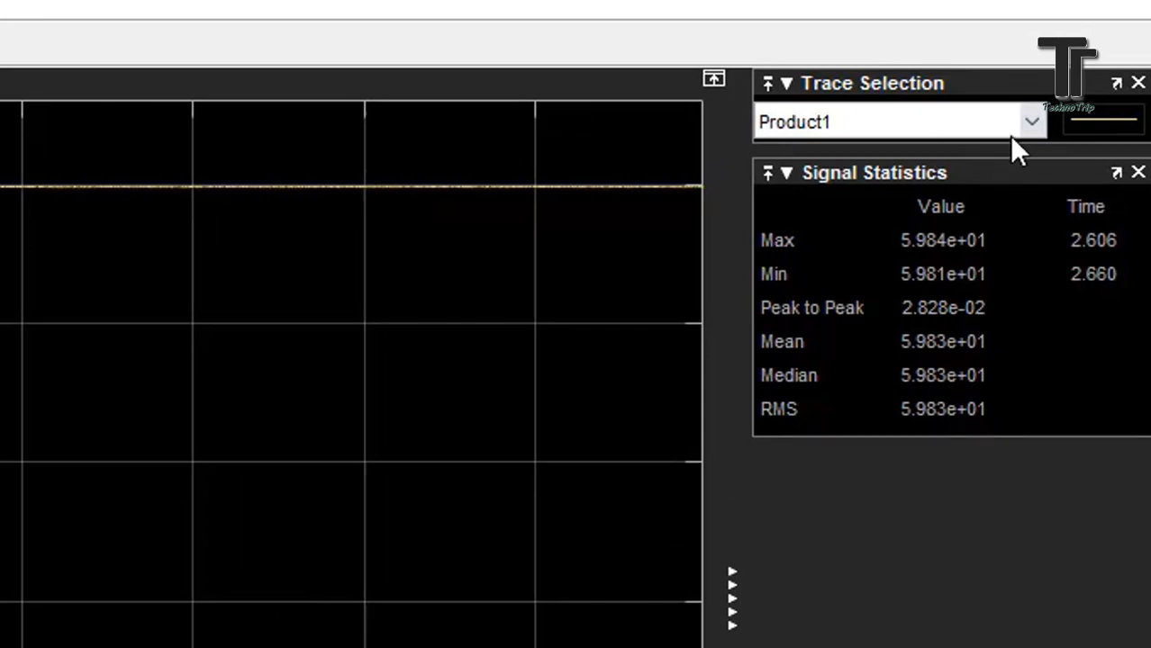
Step: Show scope statistics for <V_PV> (mean 17.61), then for <I_PV> (mean 3.398)
click(1033, 120)
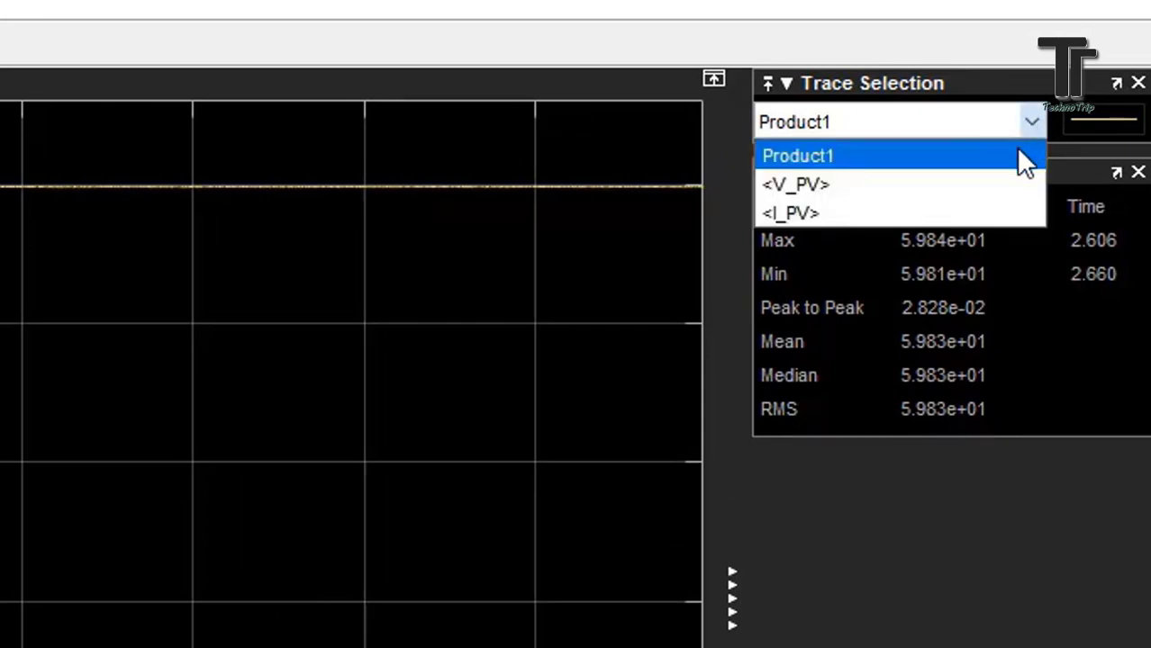
click(984, 188)
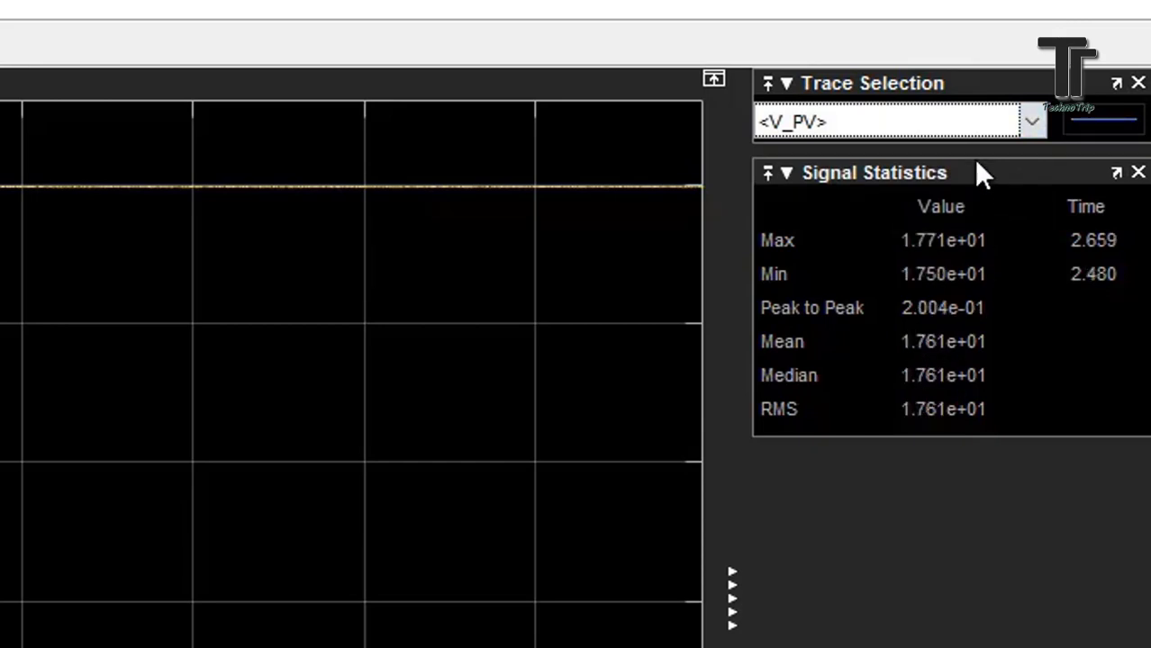
click(1016, 120)
click(971, 216)
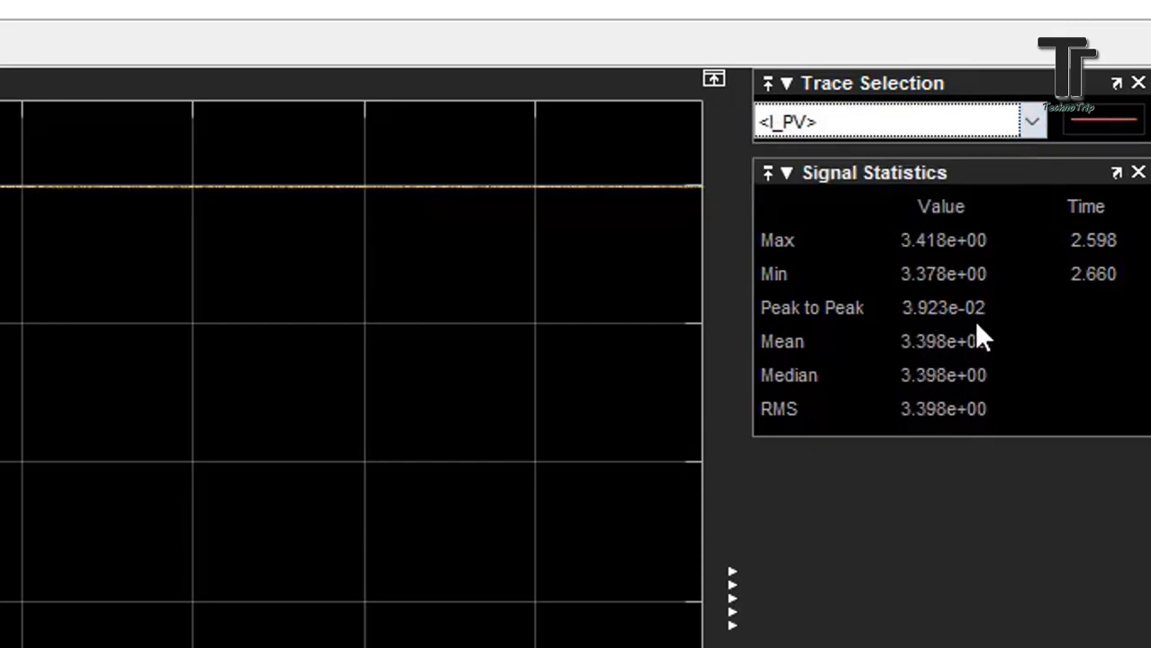